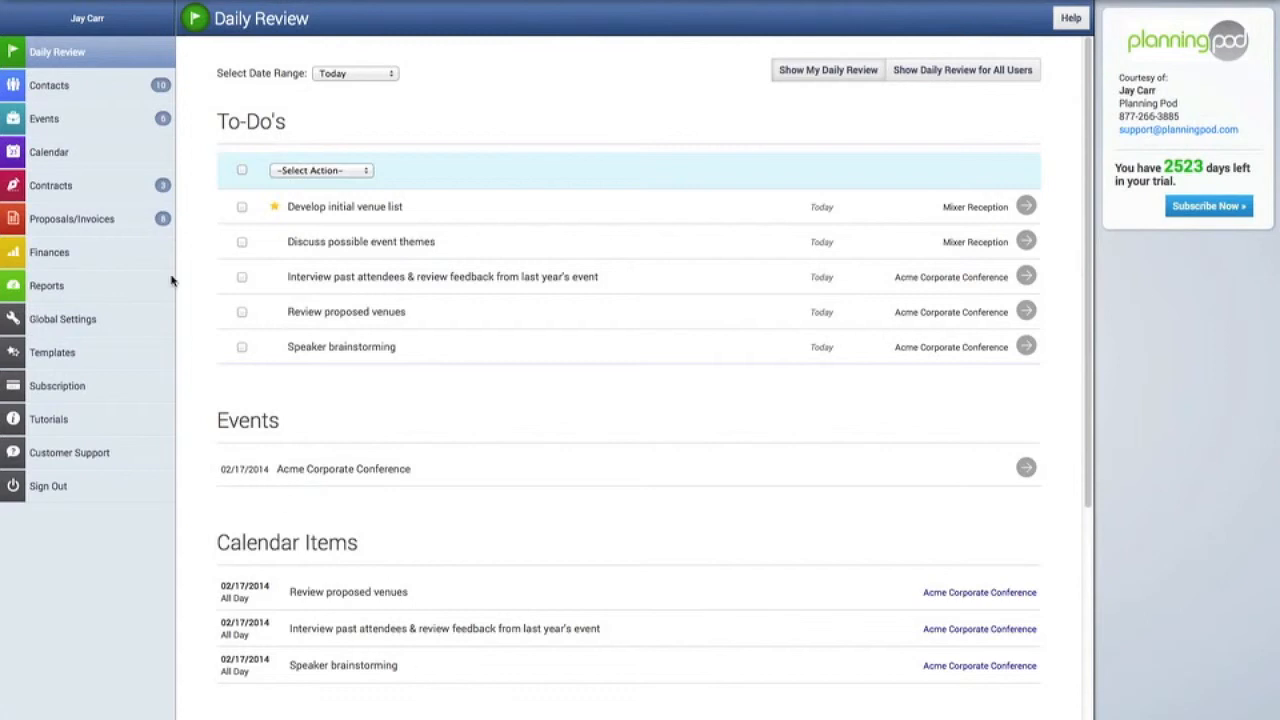
Open the Contacts list from the Daily Review page's left sidebar.
{"action": "left_click", "coordinate": [57, 89]}
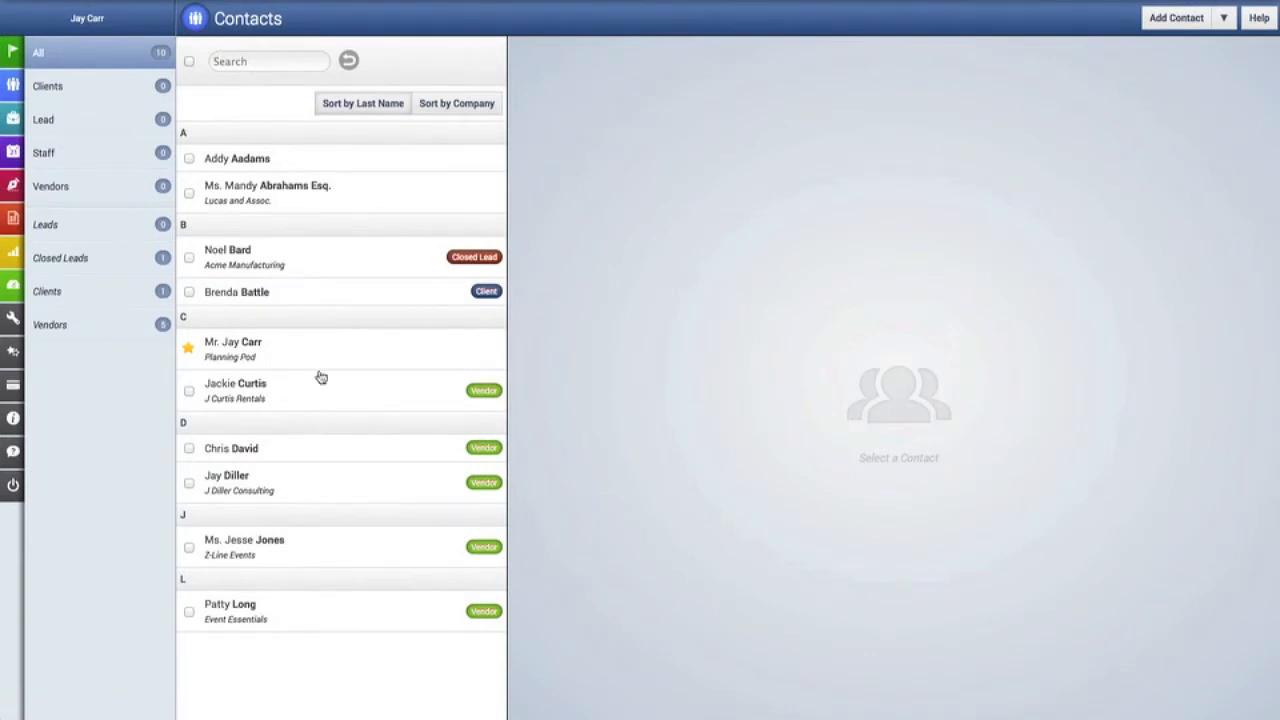
Sort the contacts by company, then by last name, and open the consulting vendor's record.
{"action": "left_click", "coordinate": [280, 59]}
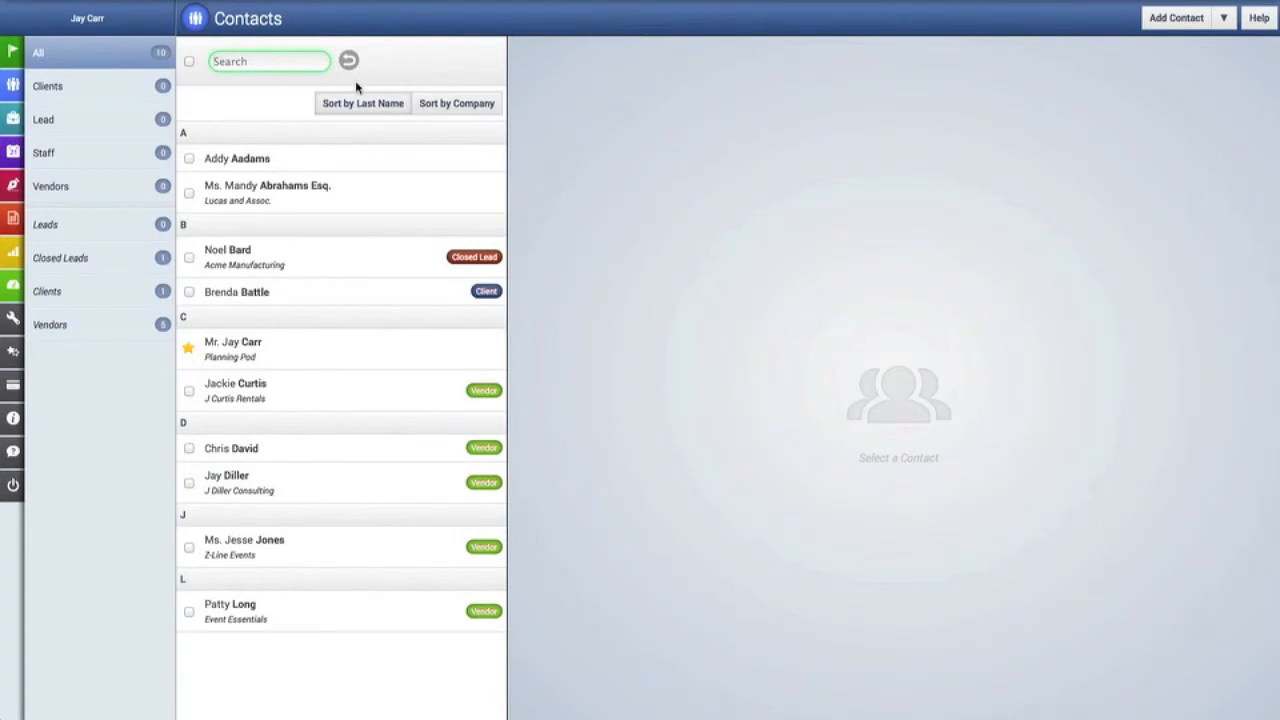
{"action": "left_click", "coordinate": [466, 108]}
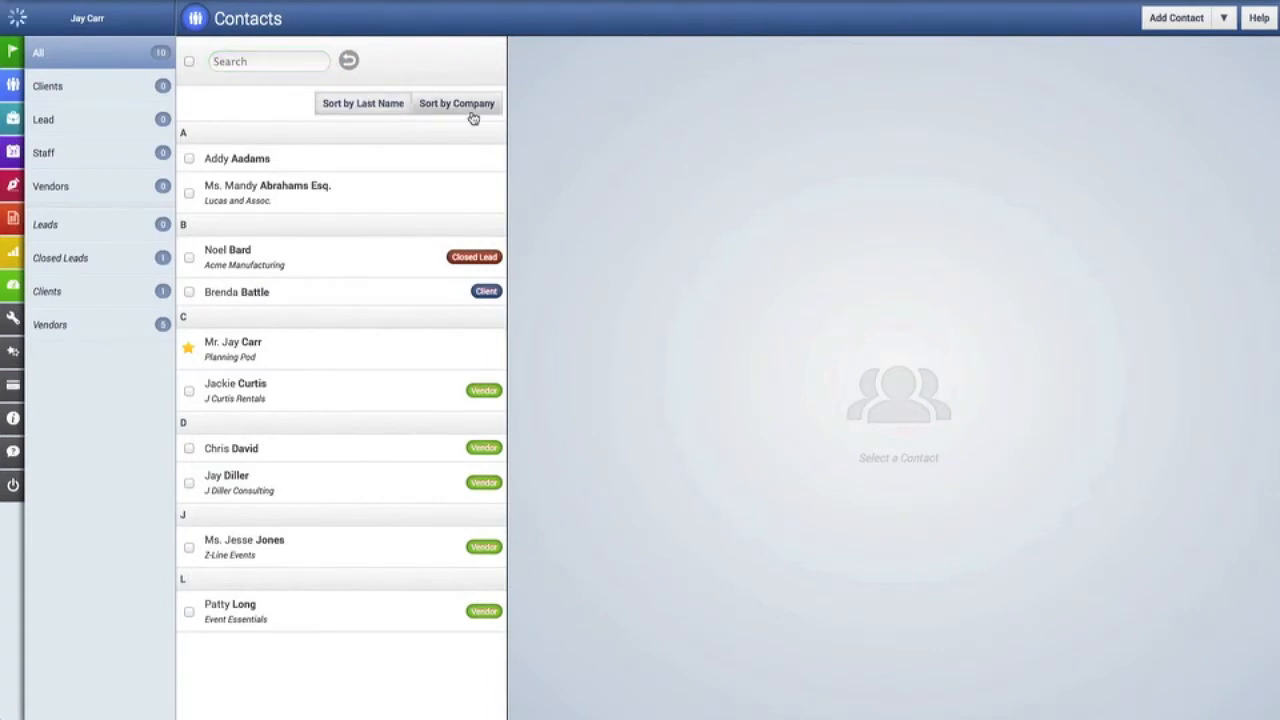
{"action": "left_click", "coordinate": [383, 104]}
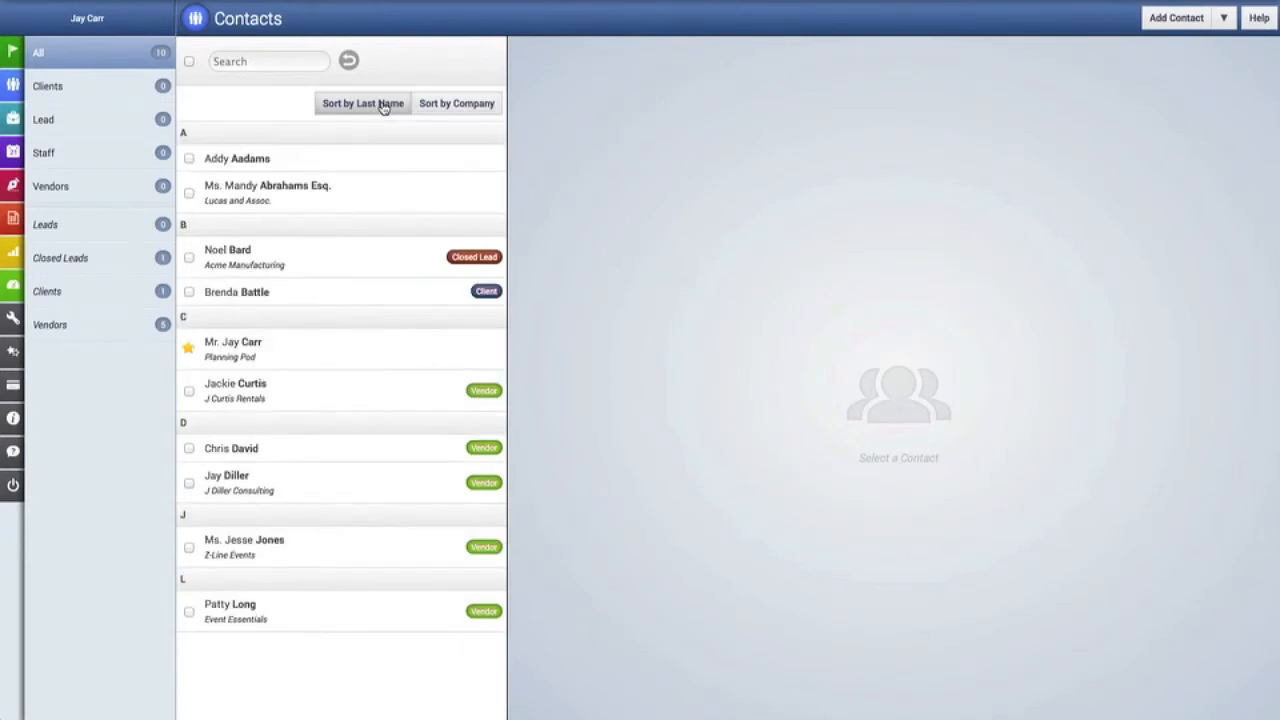
{"action": "left_click", "coordinate": [320, 481]}
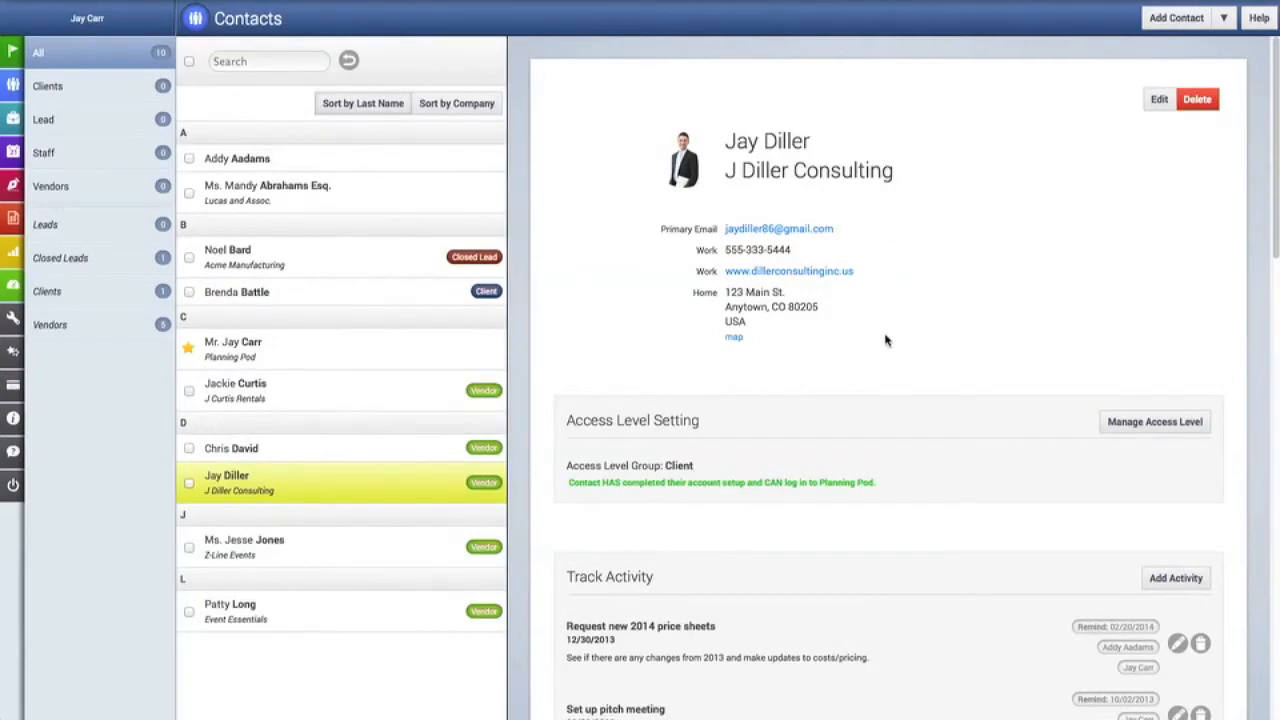
Scroll the vendor record down past Track Activity to its four attached files.
{"action": "scroll", "coordinate": [885, 340], "scroll_direction": "down", "scroll_amount": 3}
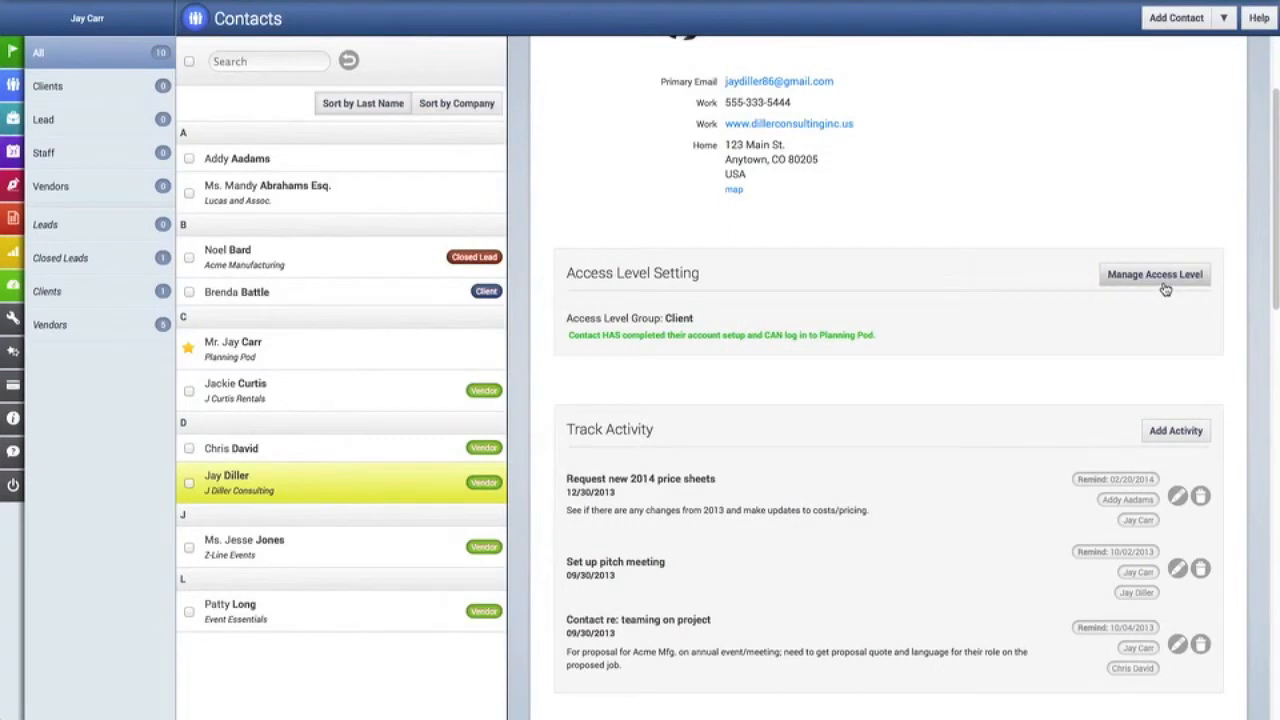
{"action": "scroll", "coordinate": [1160, 285], "scroll_direction": "down", "scroll_amount": 5}
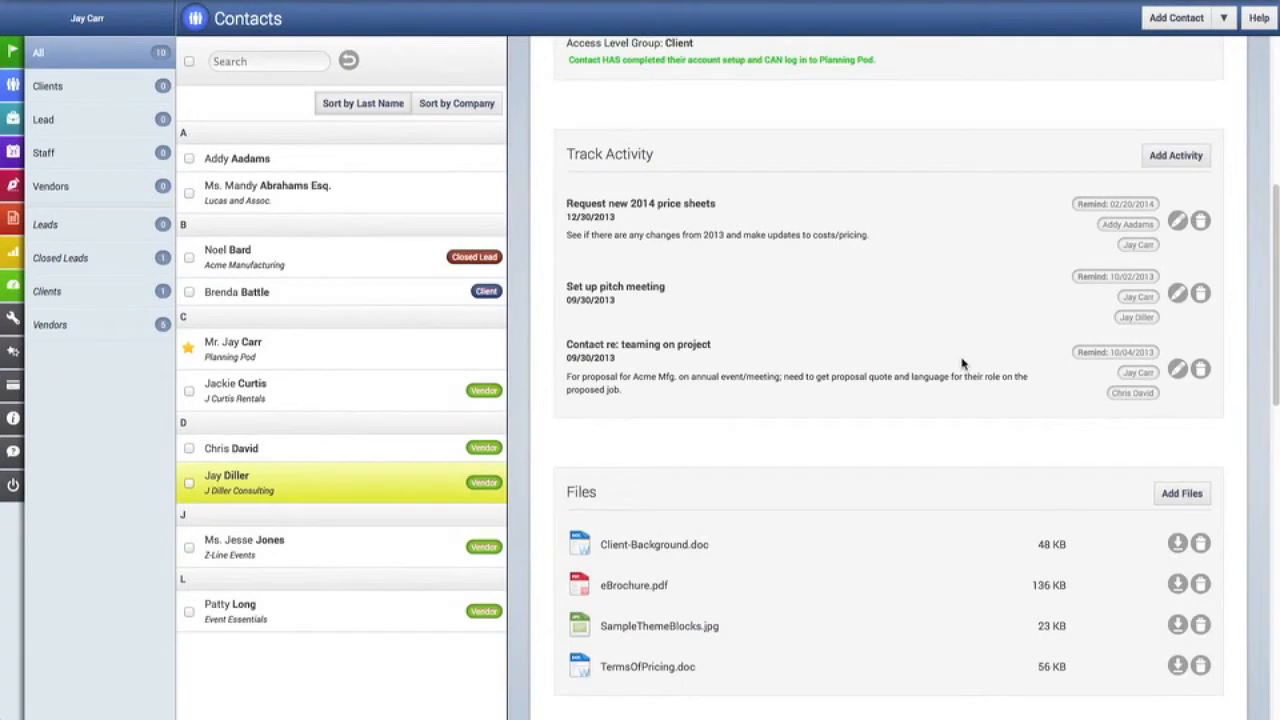
{"action": "scroll", "coordinate": [962, 364], "scroll_direction": "down", "scroll_amount": 3}
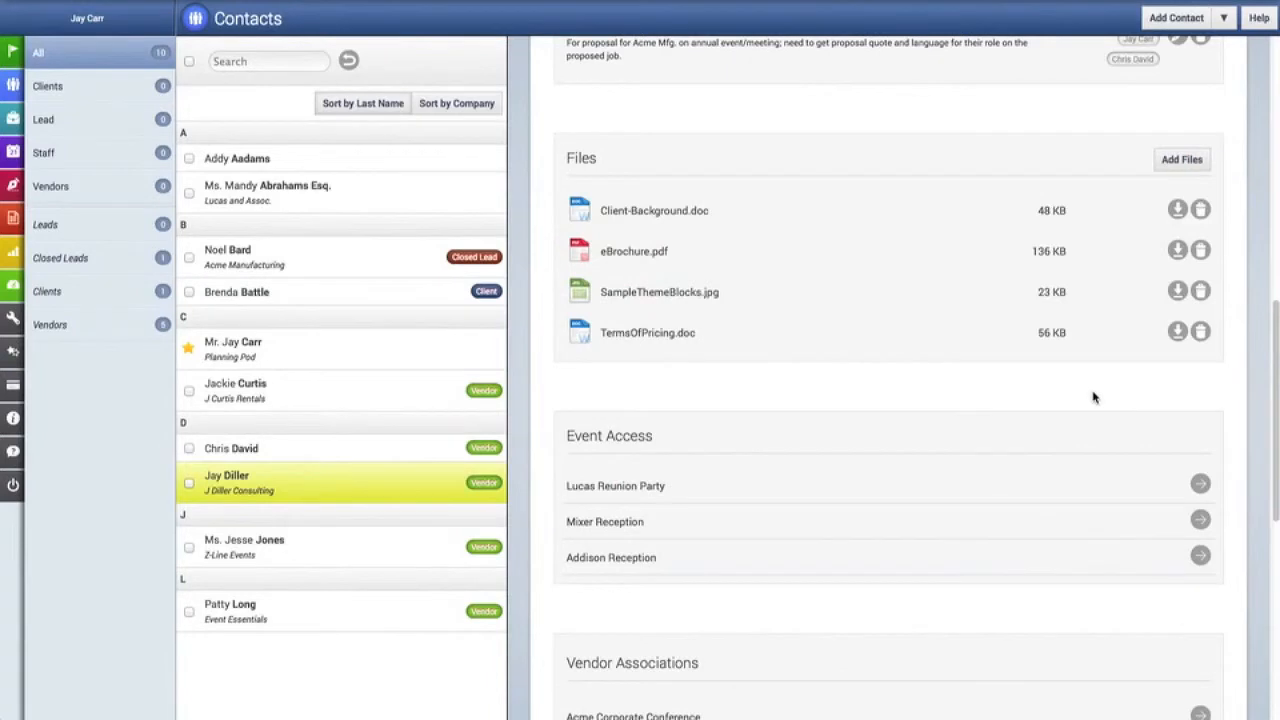
{"action": "scroll", "coordinate": [1093, 397], "scroll_direction": "down", "scroll_amount": 3}
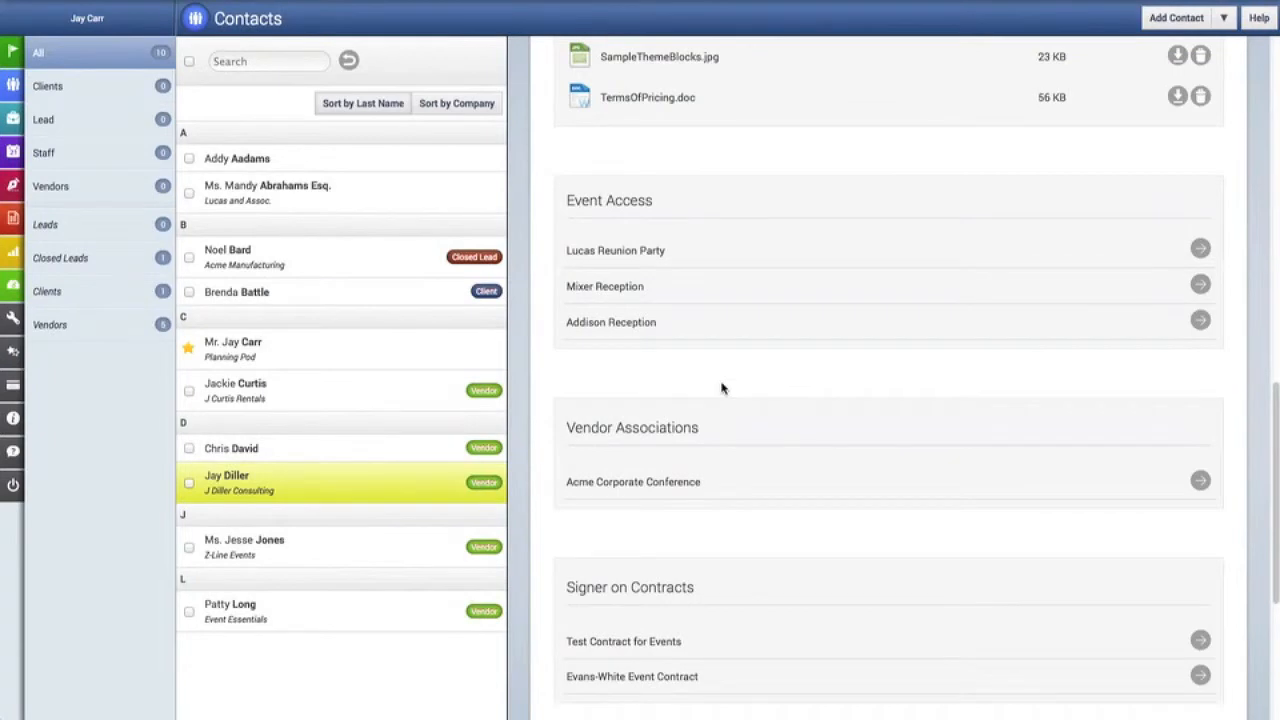
{"action": "scroll", "coordinate": [722, 388], "scroll_direction": "down", "scroll_amount": 2}
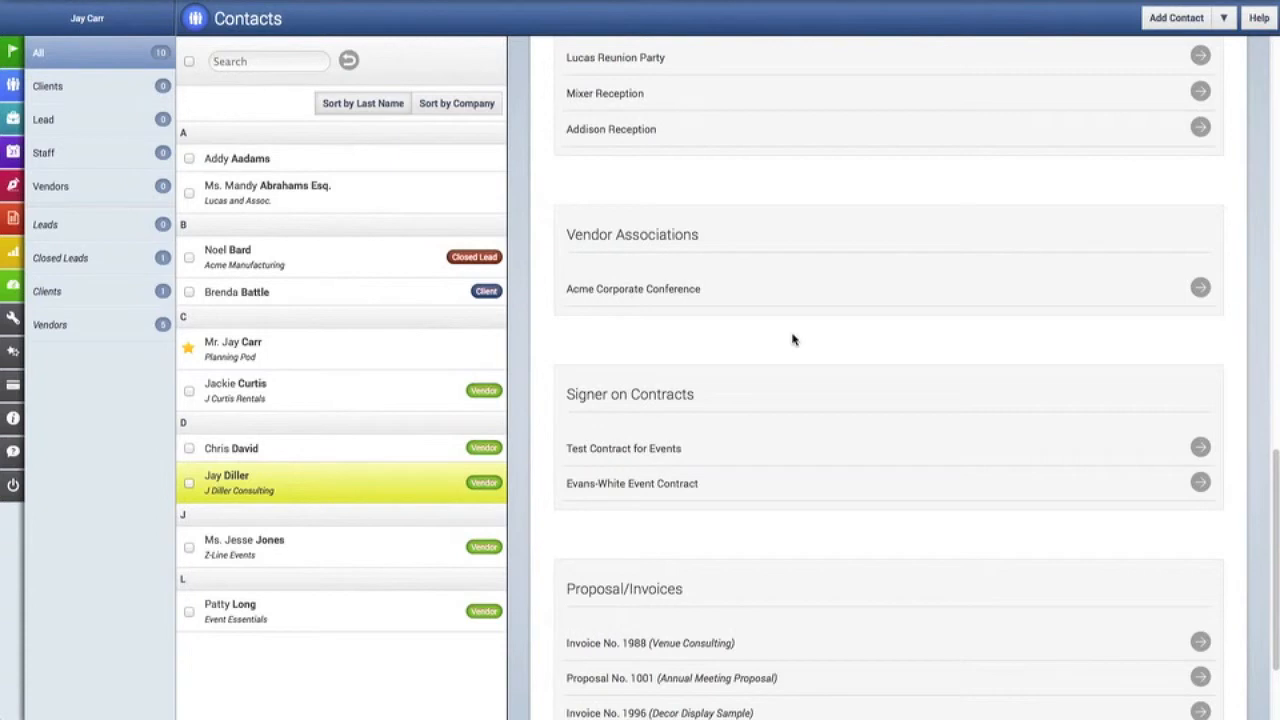
{"action": "scroll", "coordinate": [792, 340], "scroll_direction": "down", "scroll_amount": 3}
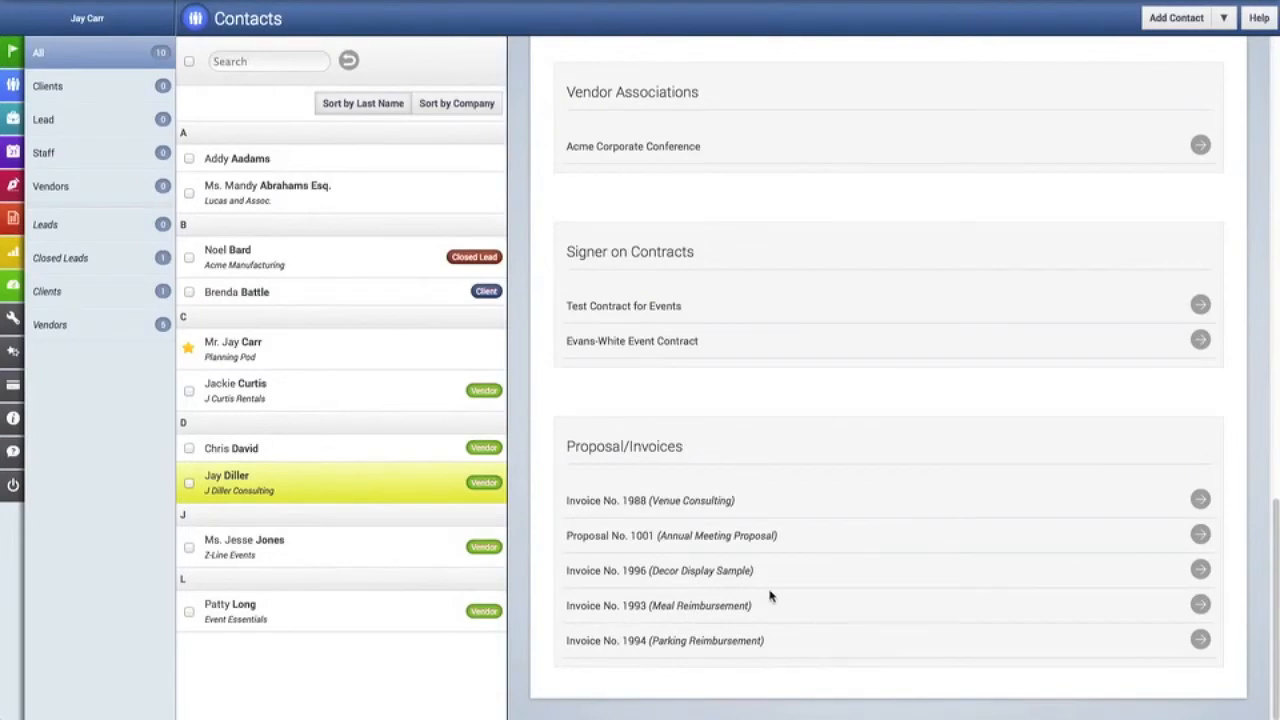
{"action": "scroll", "coordinate": [770, 596], "scroll_direction": "up", "scroll_amount": 12}
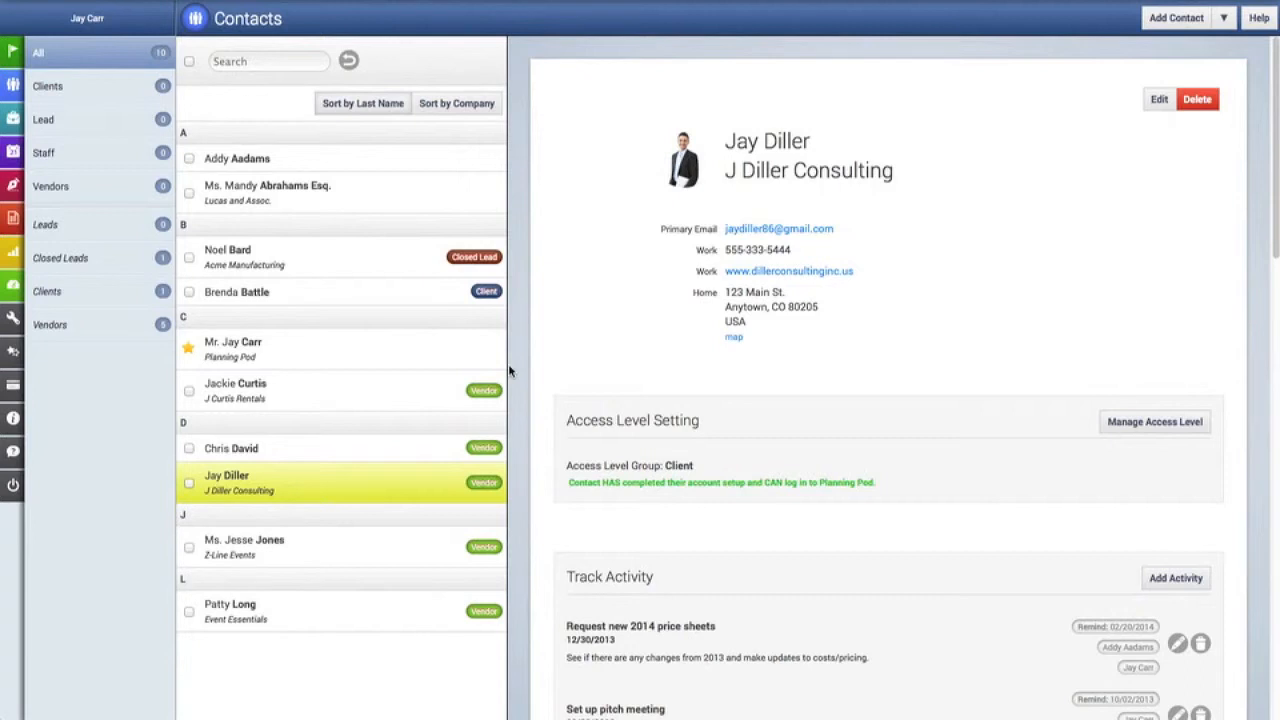
Flag the two contacts under A as vendors.
{"action": "left_click", "coordinate": [189, 159]}
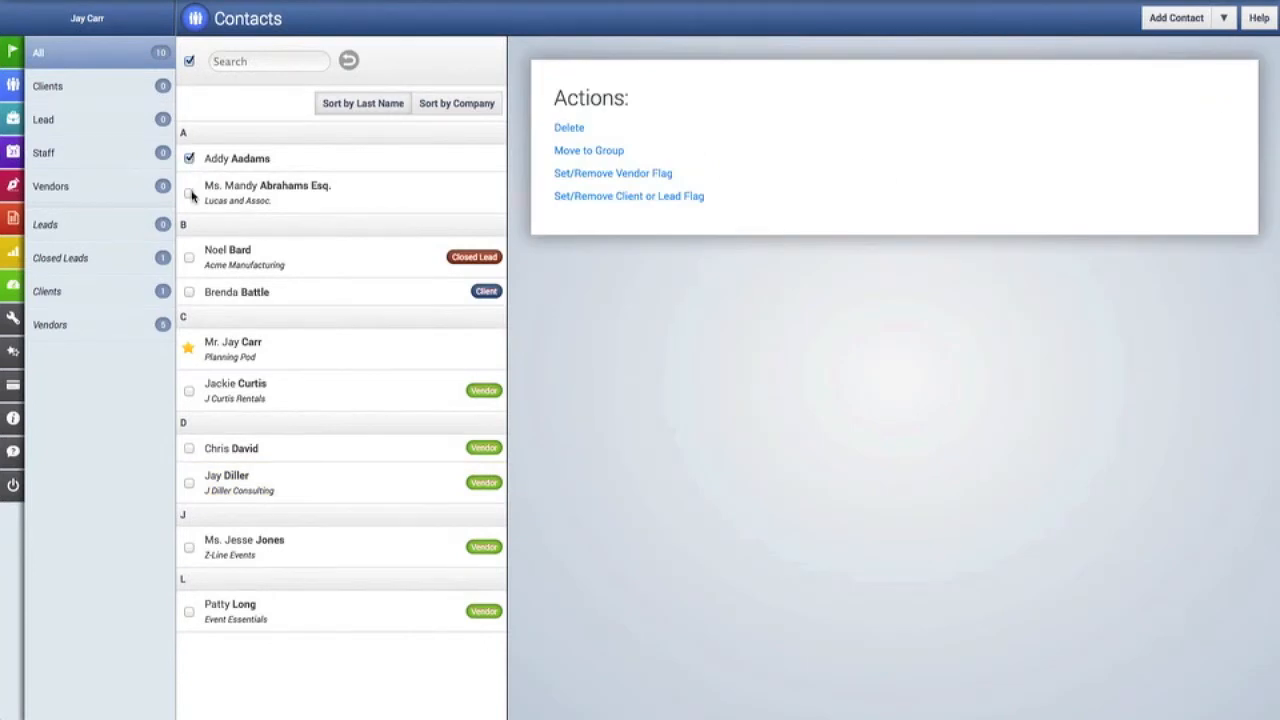
{"action": "left_click", "coordinate": [190, 194]}
{"action": "left_click", "coordinate": [605, 176]}
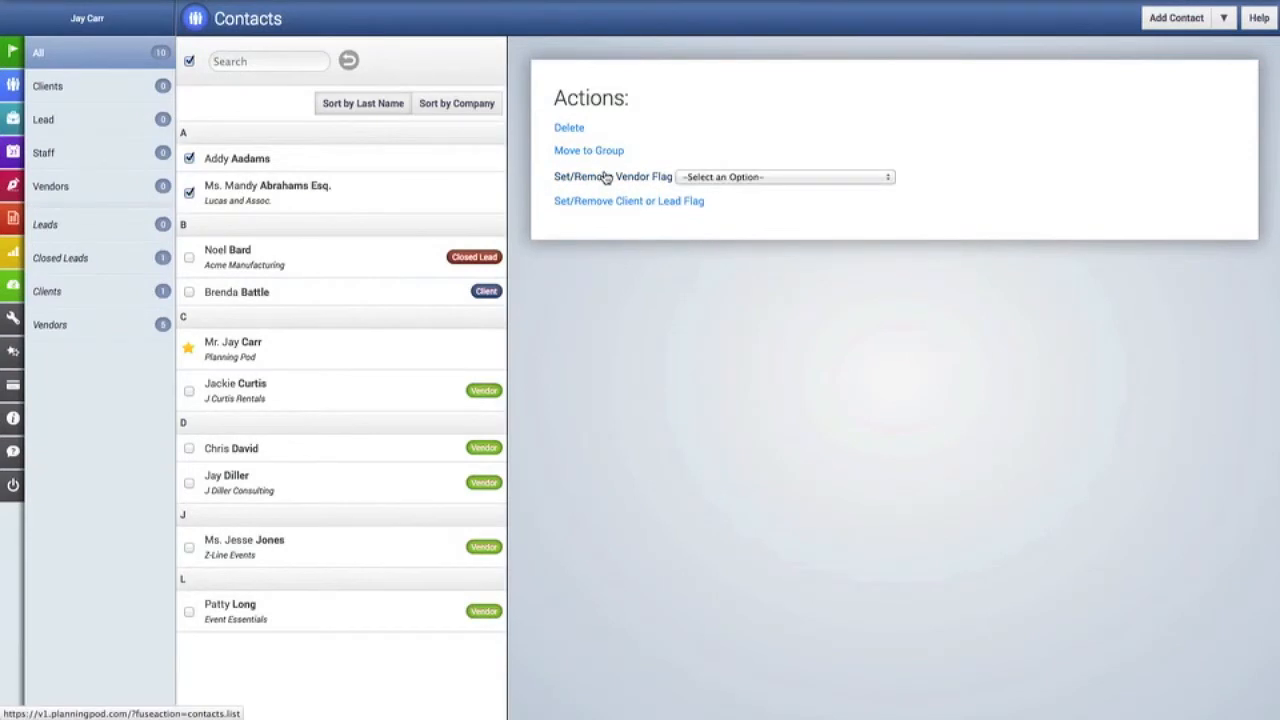
{"action": "left_click", "coordinate": [724, 176]}
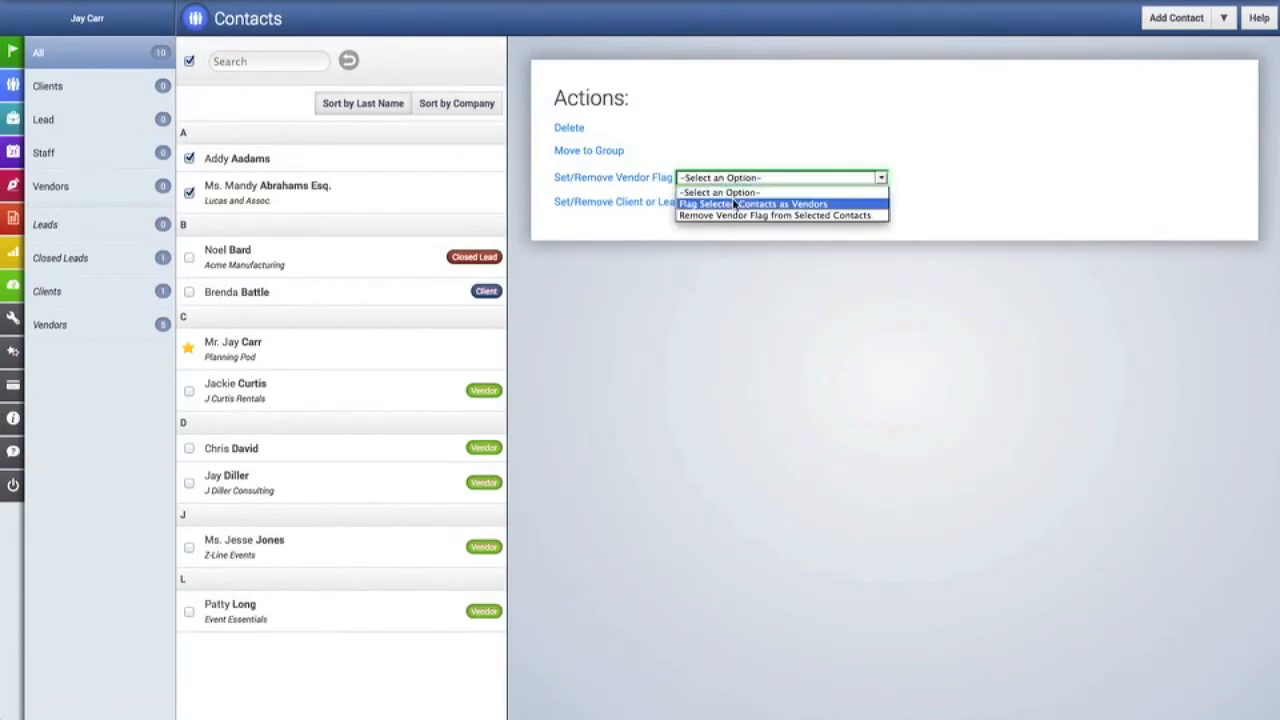
{"action": "left_click", "coordinate": [735, 204]}
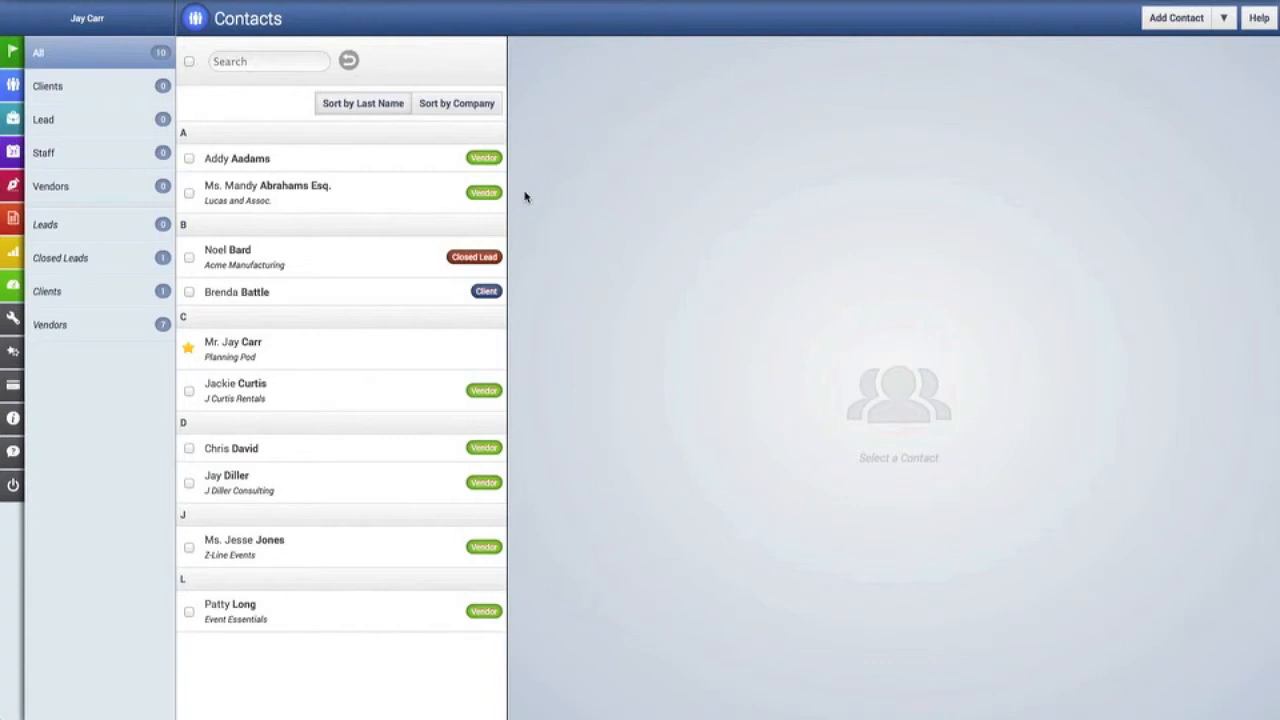
Remove the vendor flag from the same two A contacts.
{"action": "left_click", "coordinate": [190, 160]}
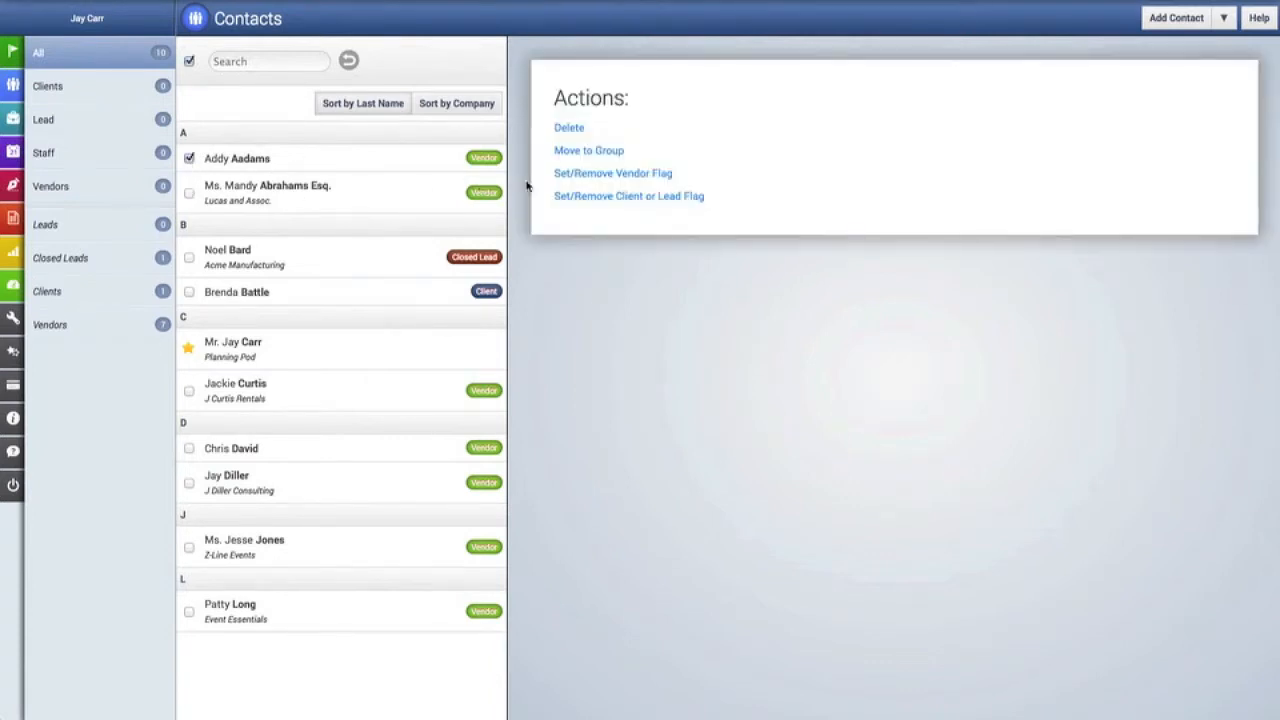
{"action": "left_click", "coordinate": [190, 193]}
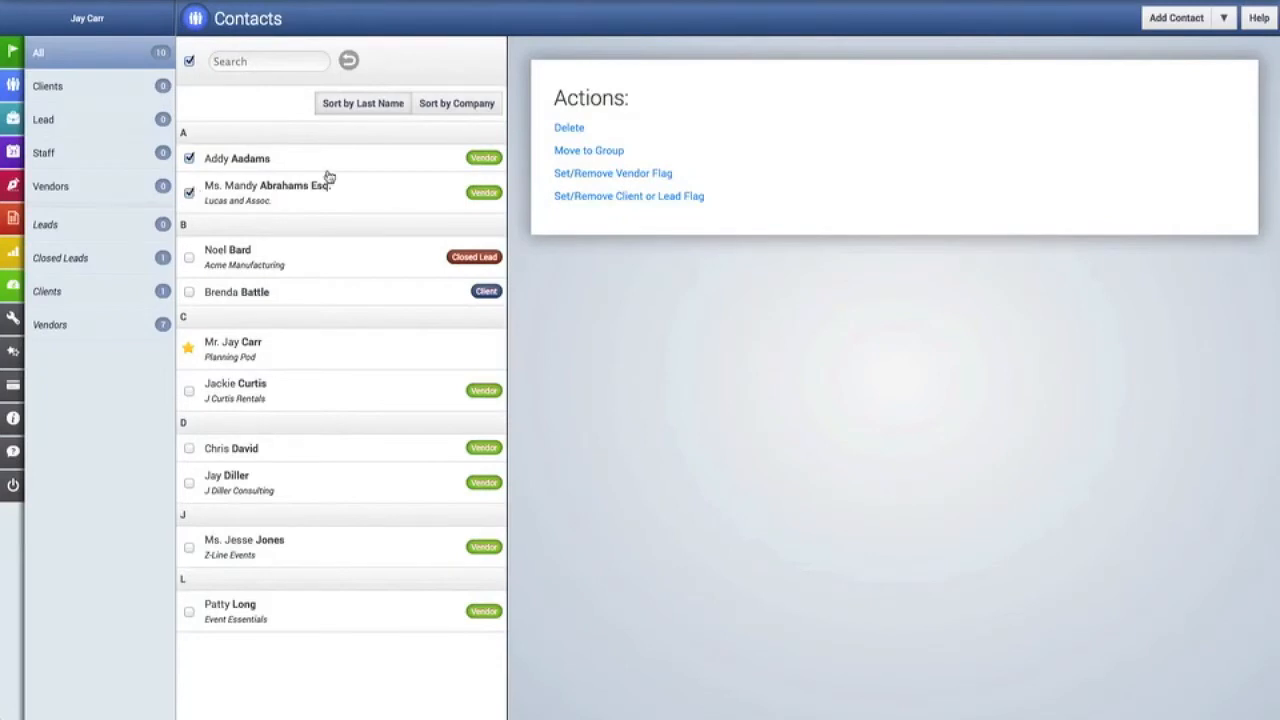
{"action": "left_click", "coordinate": [605, 174]}
{"action": "left_click", "coordinate": [707, 179]}
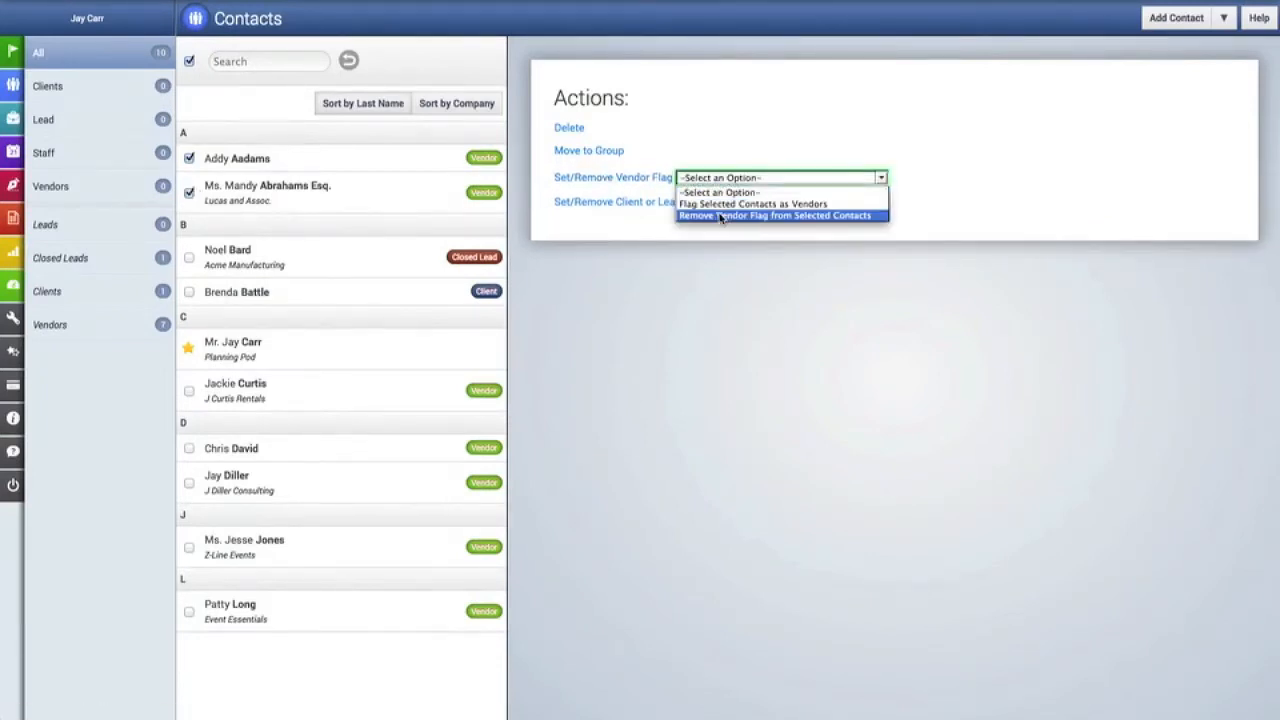
{"action": "left_click", "coordinate": [720, 216]}
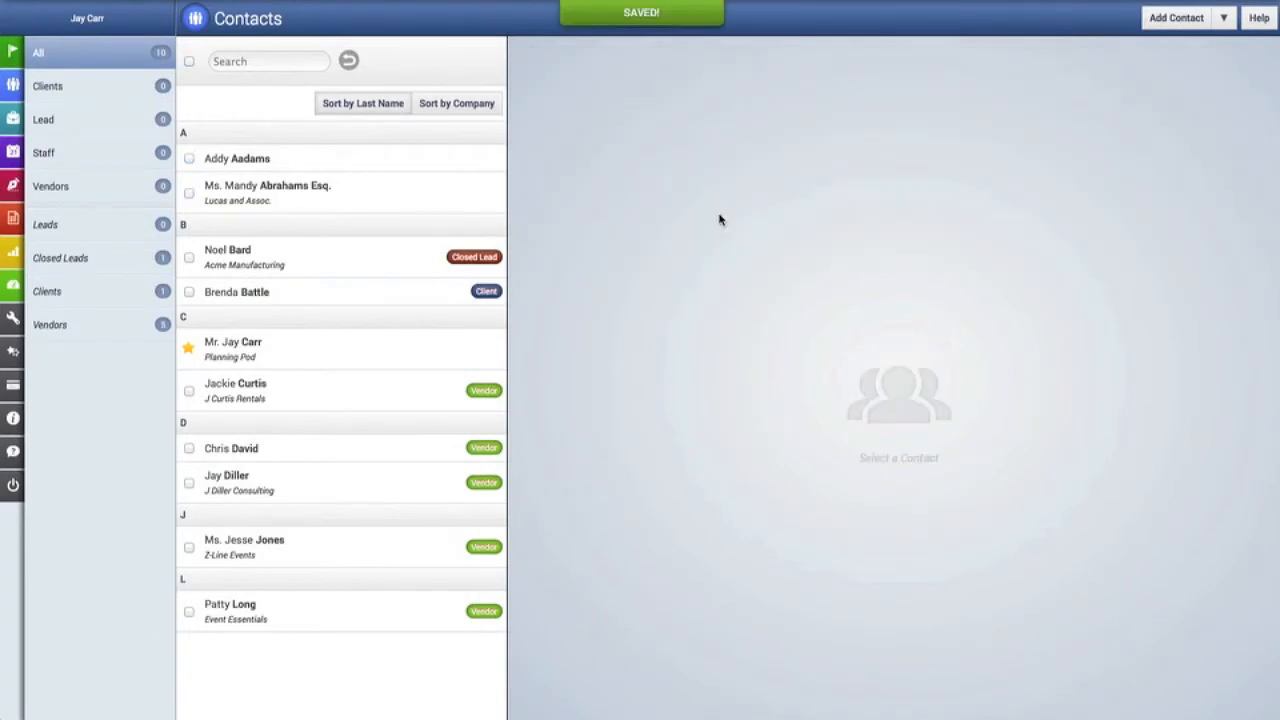
Flag the first A contact as a lead, confirming the flag reset.
{"action": "left_click", "coordinate": [190, 160]}
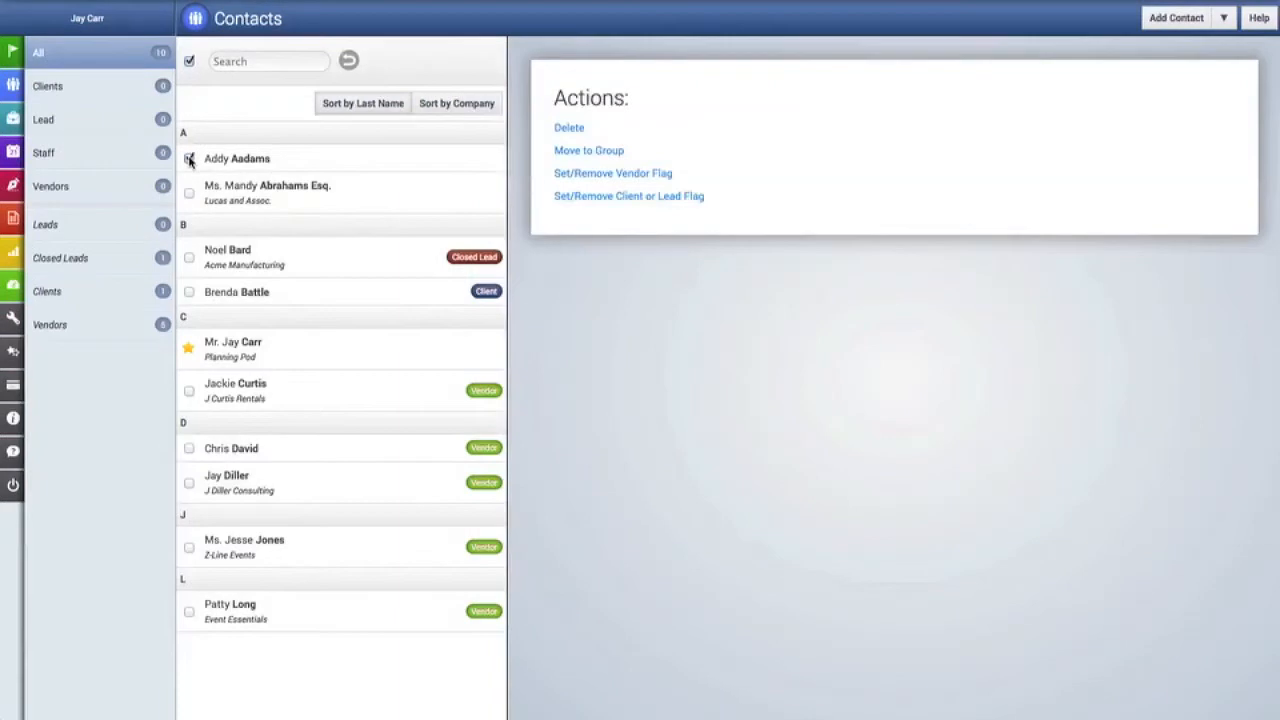
{"action": "left_click", "coordinate": [614, 200]}
{"action": "left_click", "coordinate": [724, 200]}
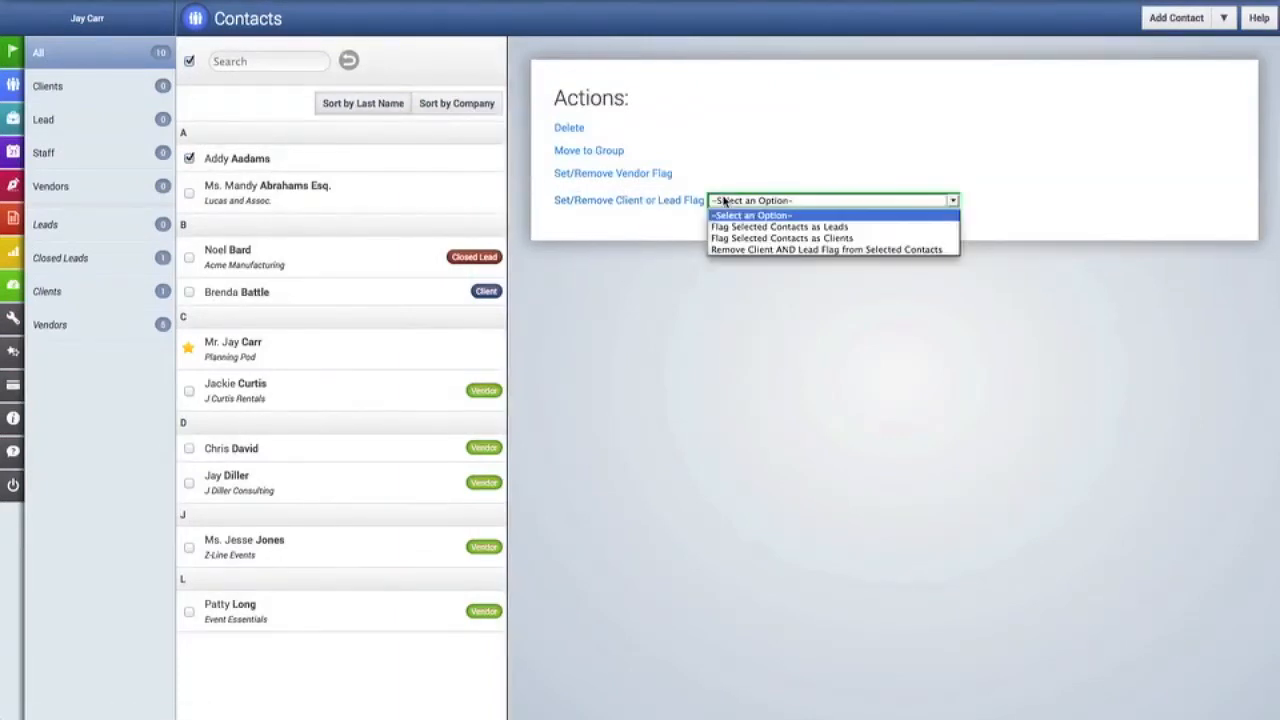
{"action": "left_click", "coordinate": [742, 227]}
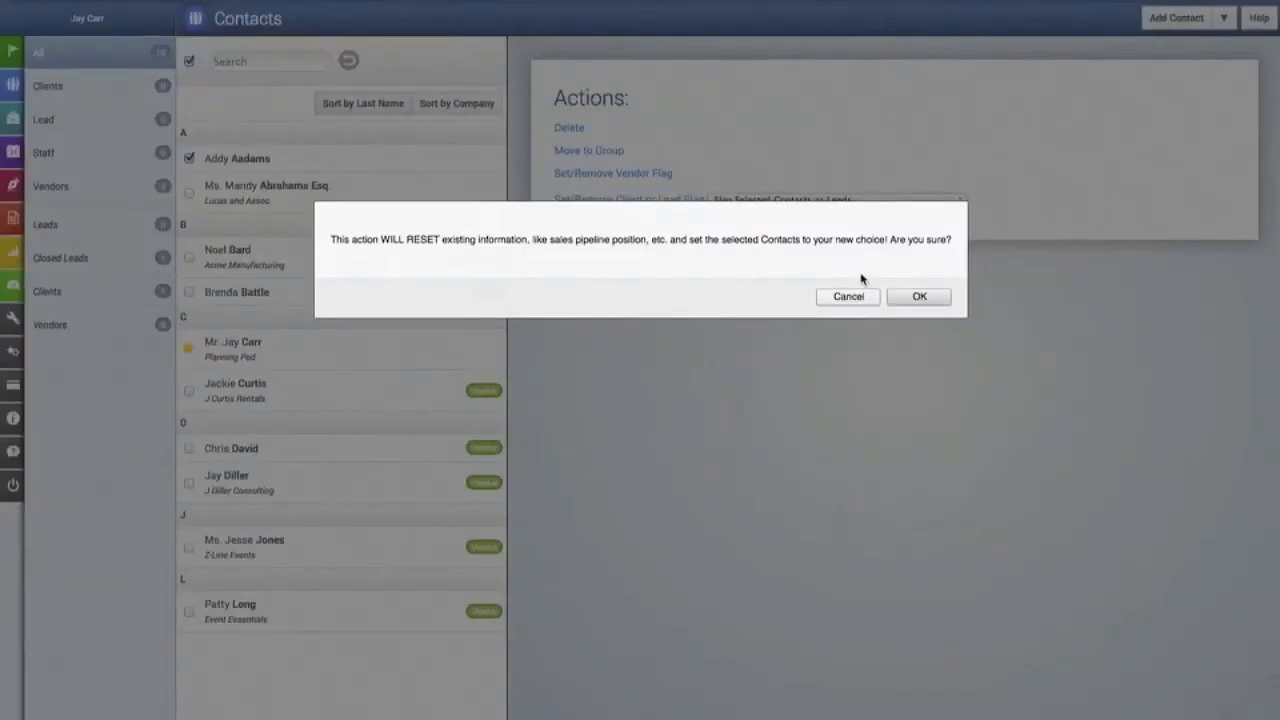
{"action": "left_click", "coordinate": [916, 298]}
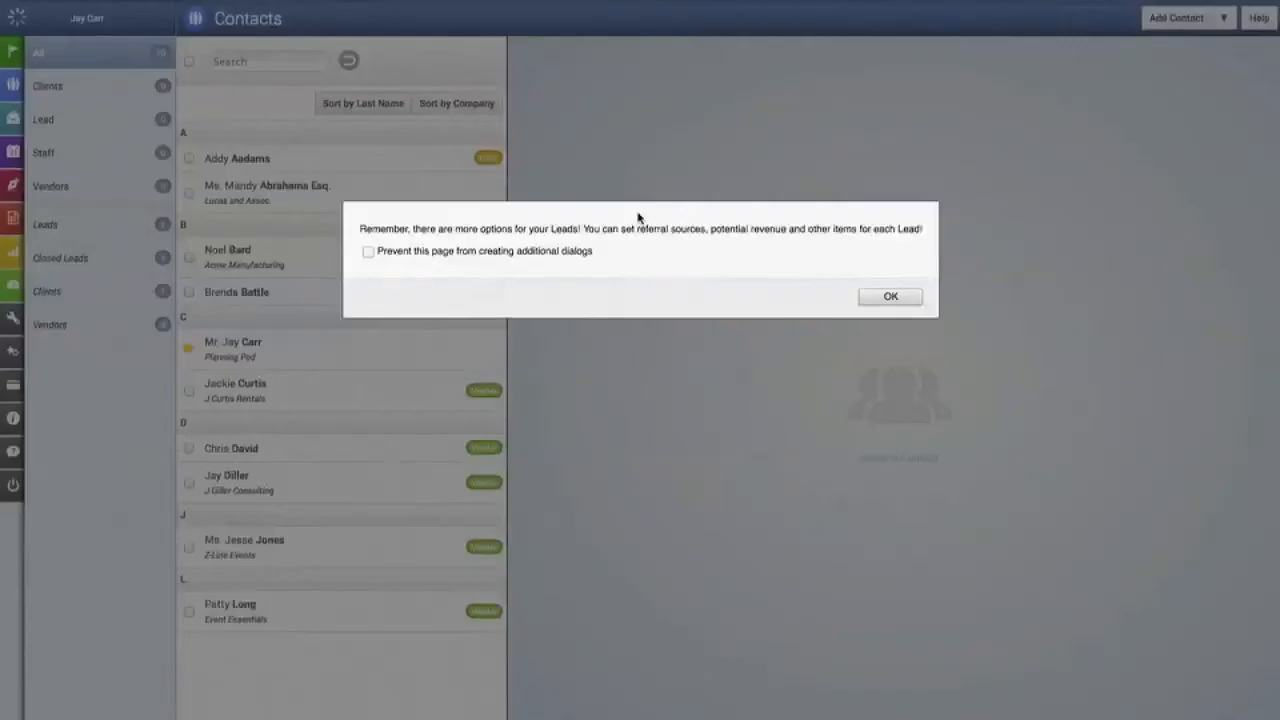
{"action": "left_click", "coordinate": [889, 297]}
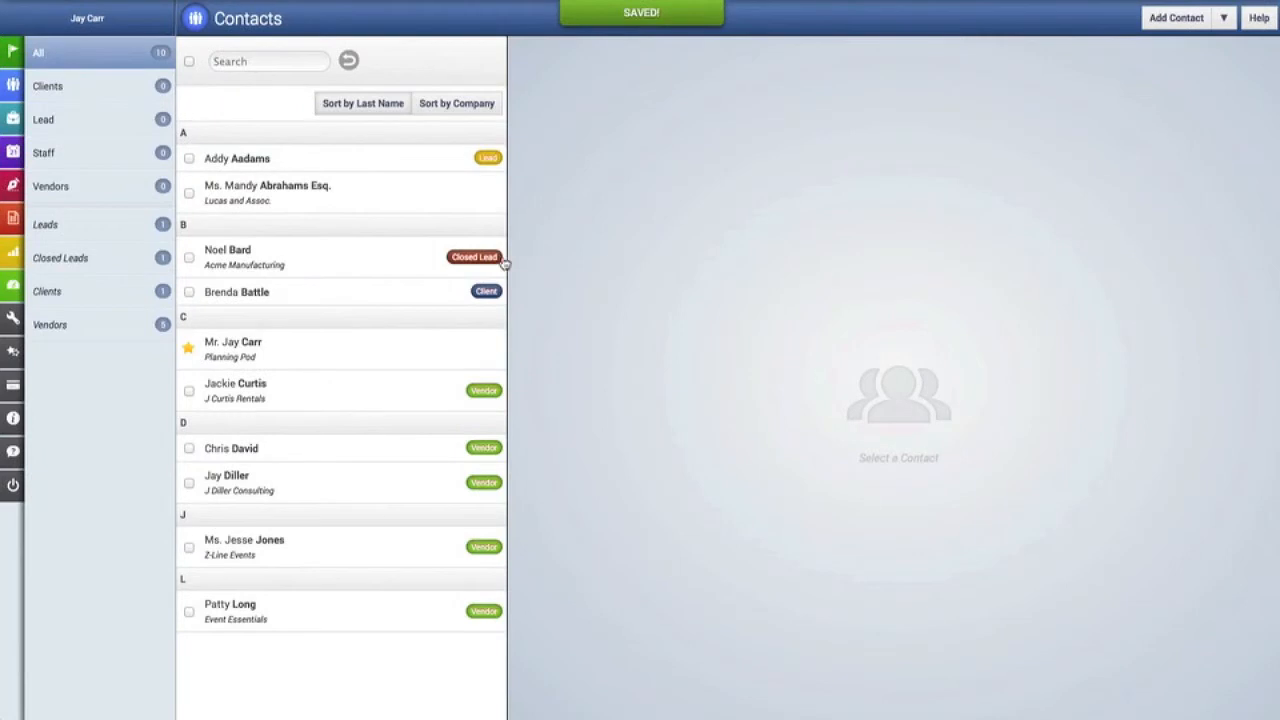
Flag the second A contact as a client and reopen the consulting vendor's record.
{"action": "left_click", "coordinate": [189, 193]}
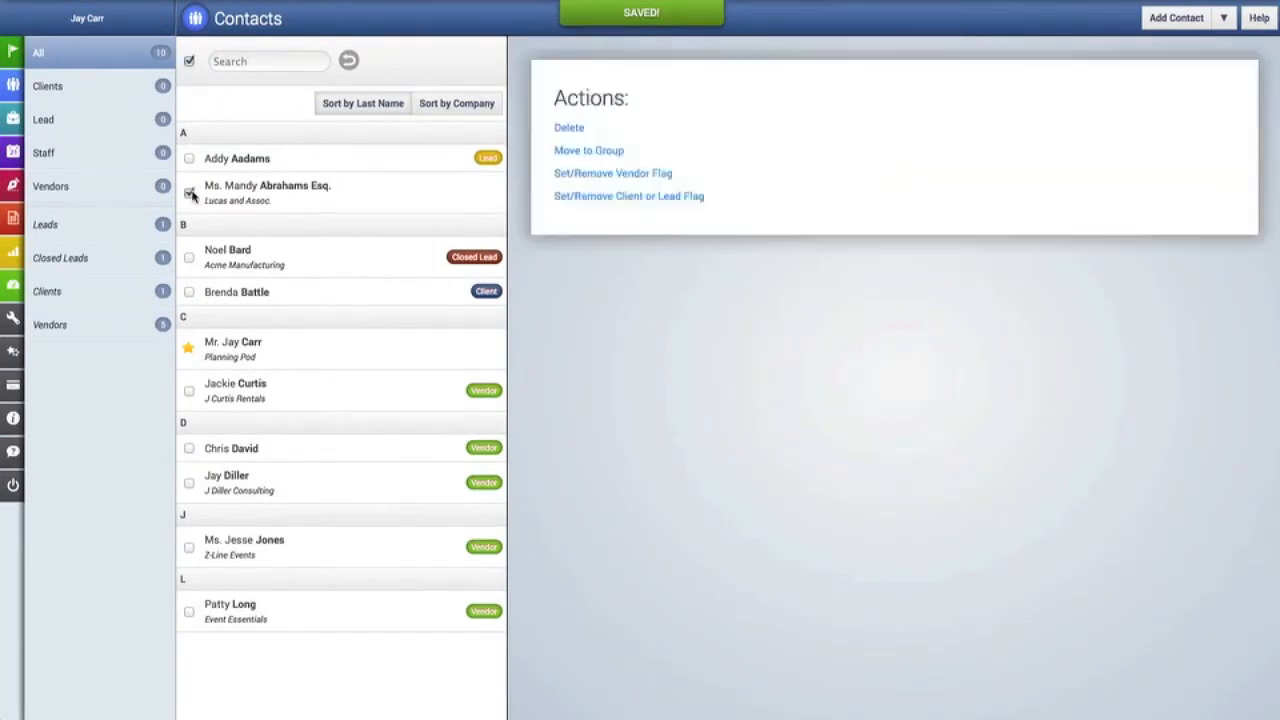
{"action": "left_click", "coordinate": [634, 200]}
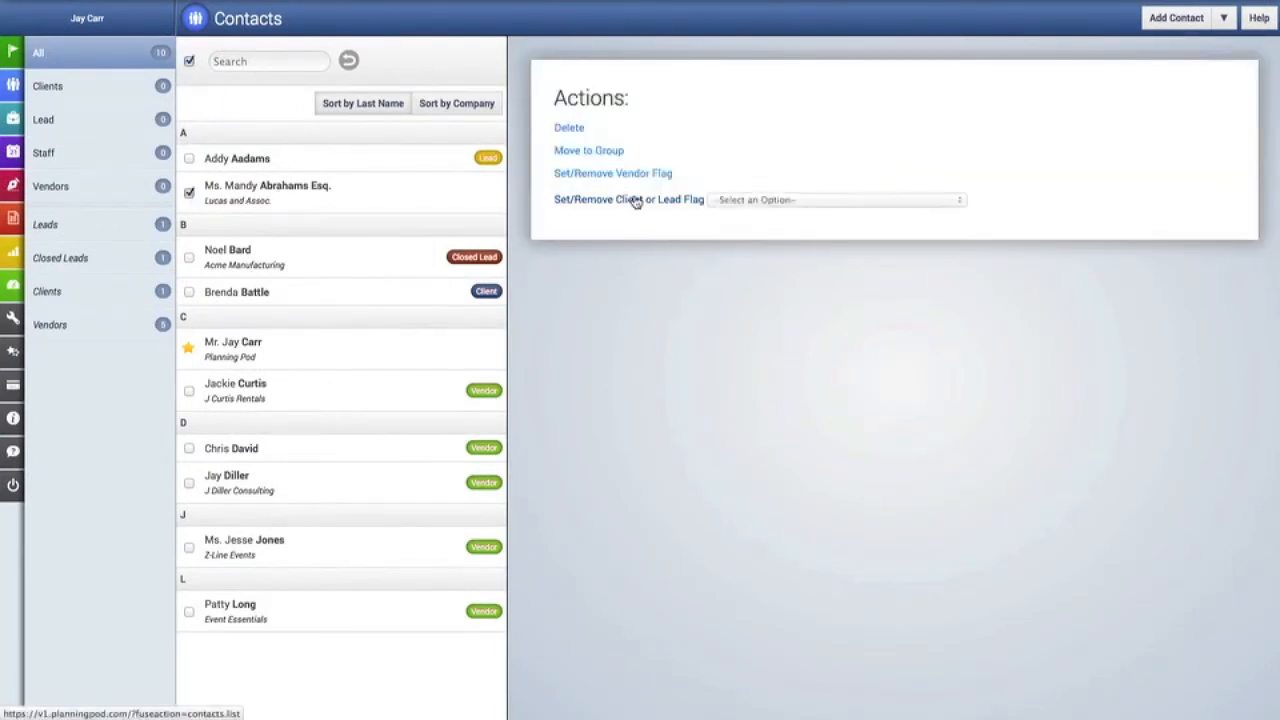
{"action": "left_click", "coordinate": [722, 200]}
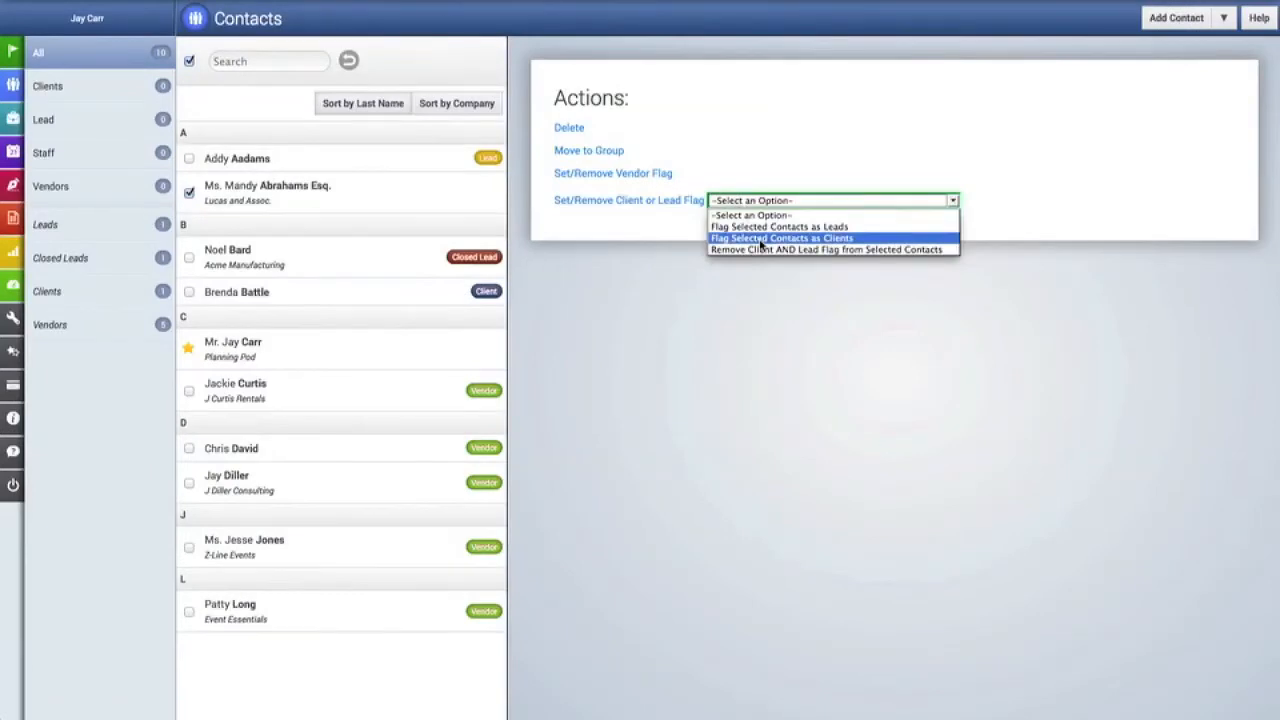
{"action": "left_click", "coordinate": [762, 243]}
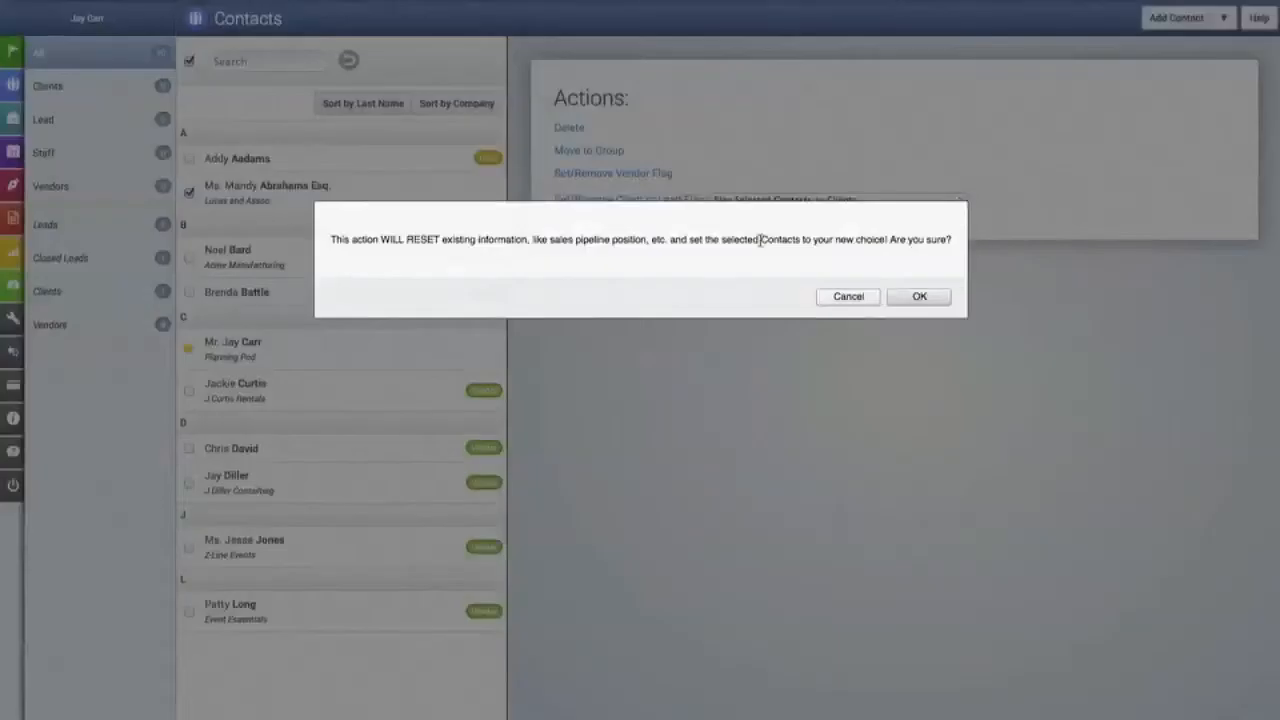
{"action": "left_click", "coordinate": [910, 296]}
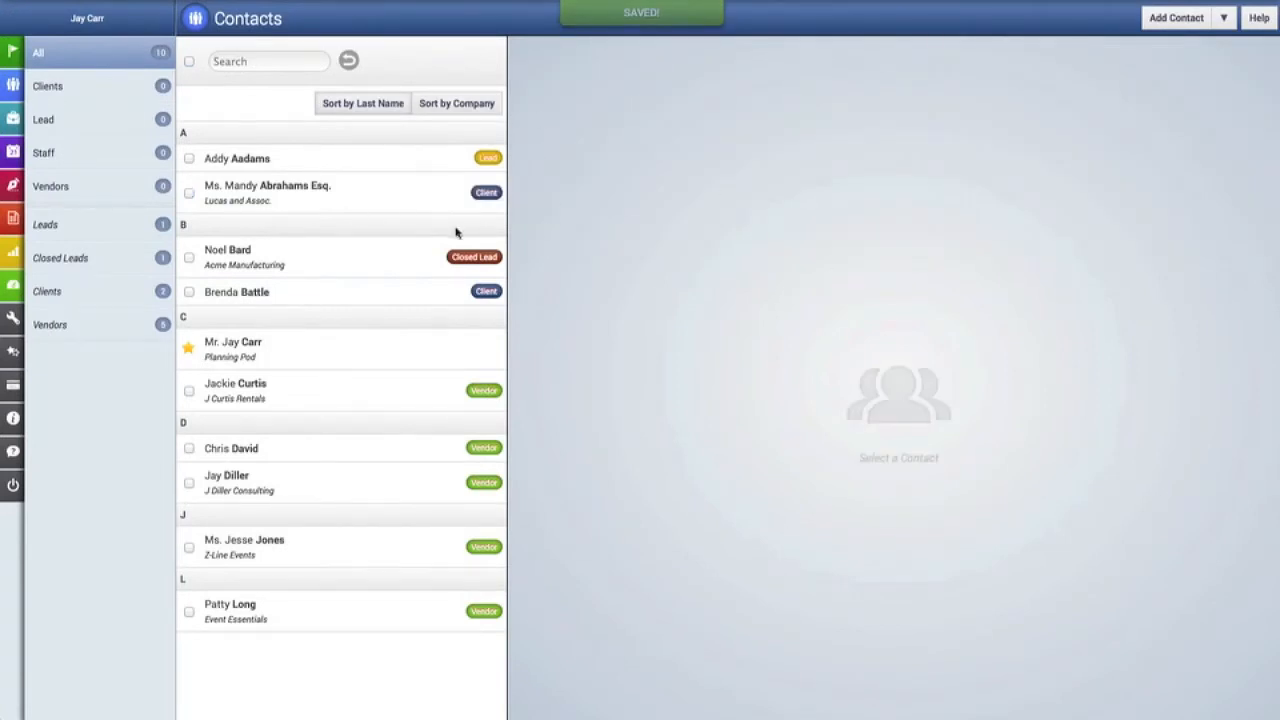
{"action": "left_click", "coordinate": [189, 158]}
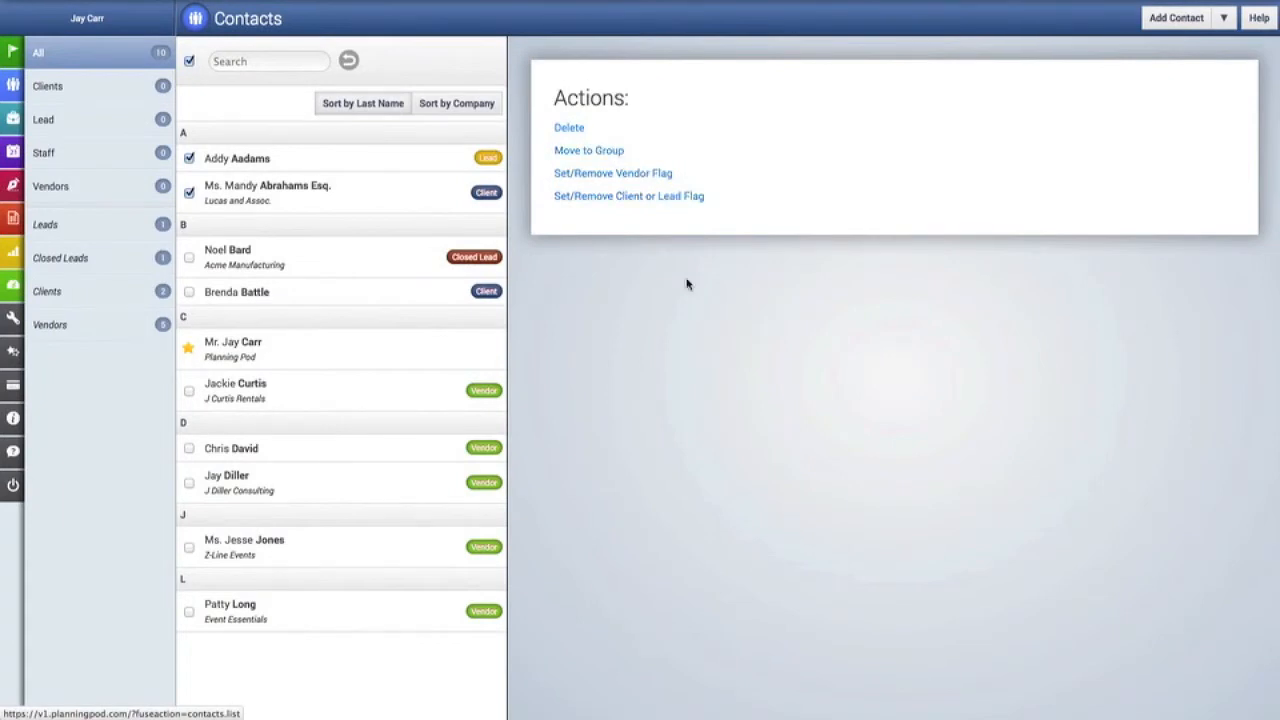
{"action": "left_click", "coordinate": [316, 477]}
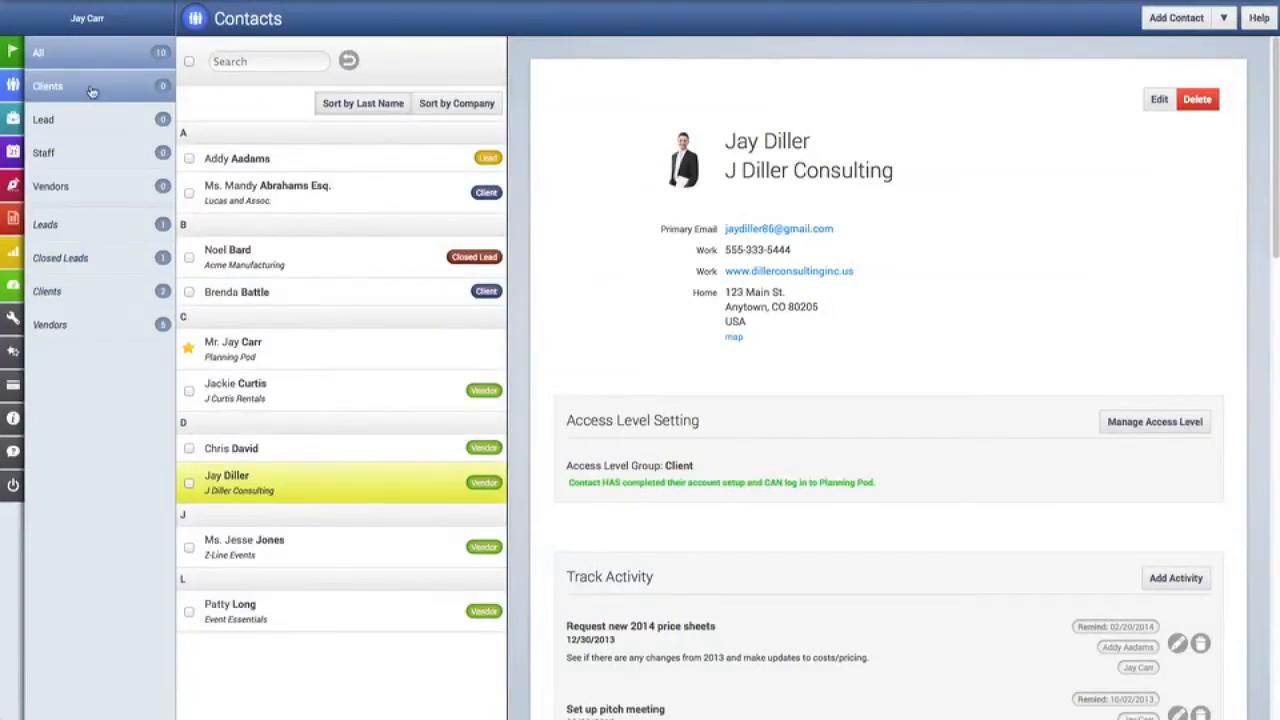
Add a new contact group named 'Vendors - Transportation'.
{"action": "left_click", "coordinate": [1232, 25]}
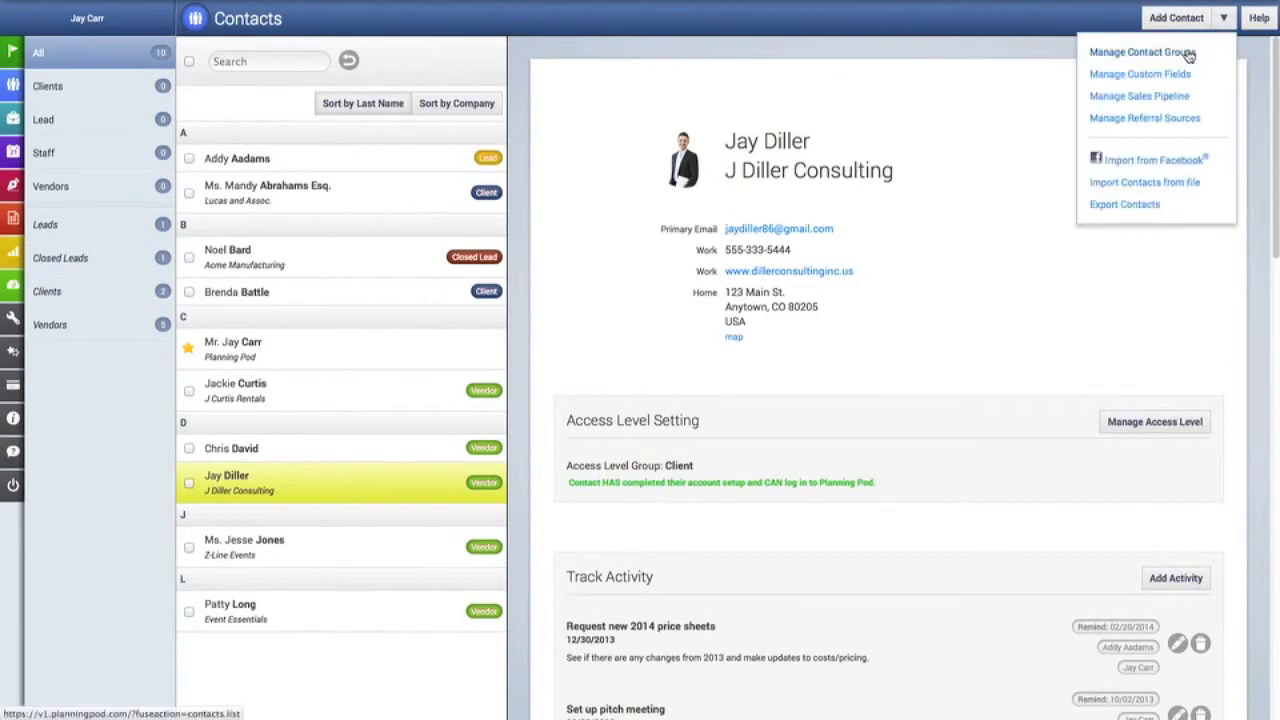
{"action": "left_click", "coordinate": [1115, 51]}
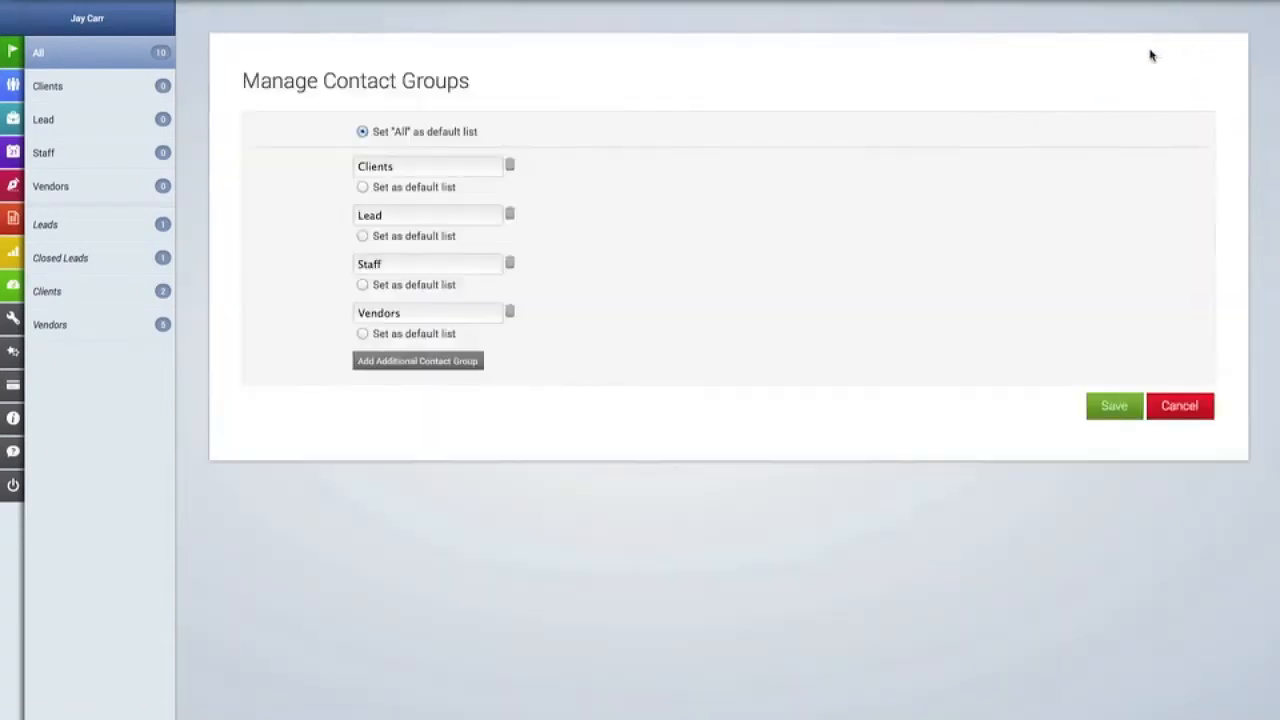
{"action": "left_click", "coordinate": [444, 364]}
{"action": "left_click", "coordinate": [440, 362]}
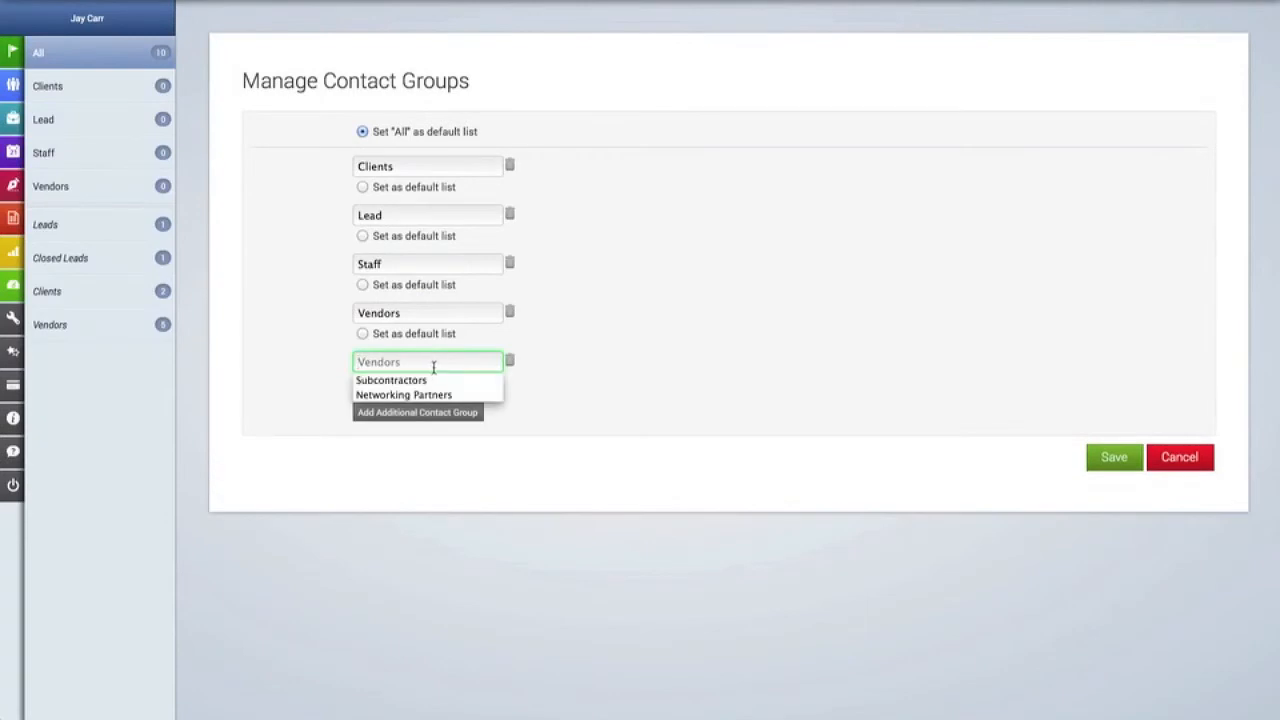
{"action": "left_click", "coordinate": [611, 371]}
{"action": "left_click", "coordinate": [488, 360]}
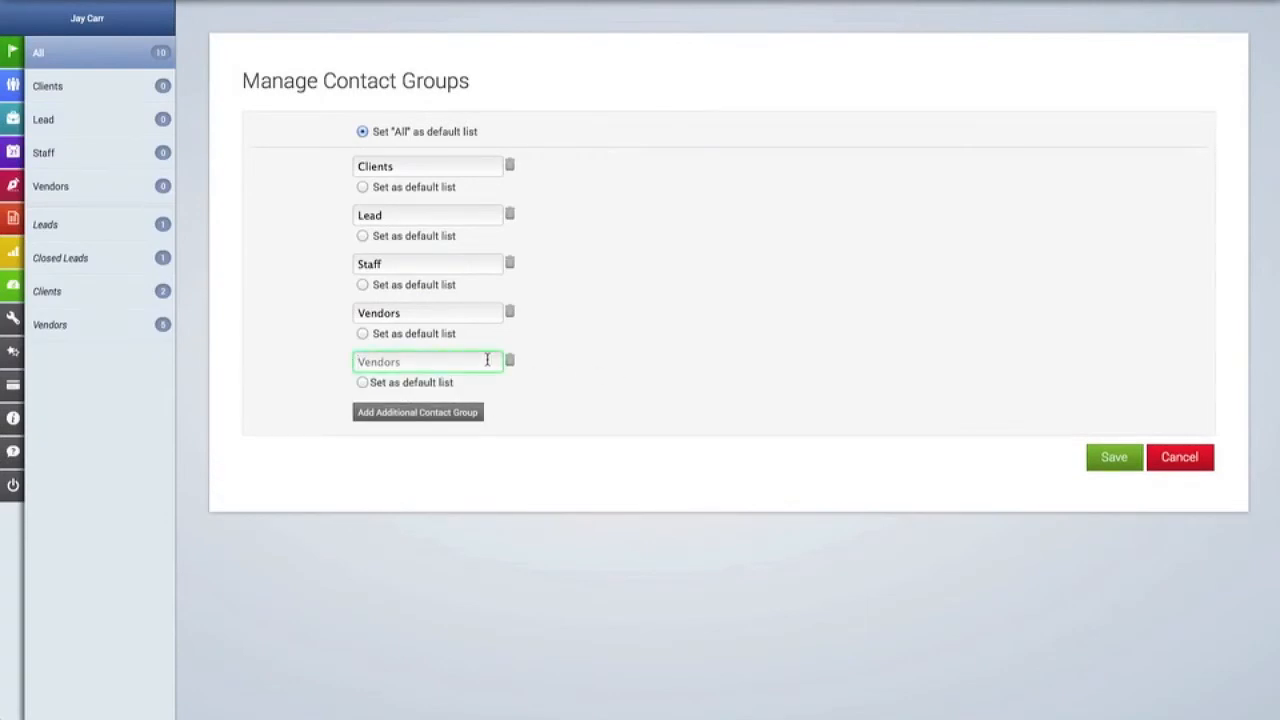
{"action": "type", "text": "Vendors - Transportation"}
Add a 'Referral Partners' group, keep All as the default list, and save.
{"action": "left_click", "coordinate": [474, 413]}
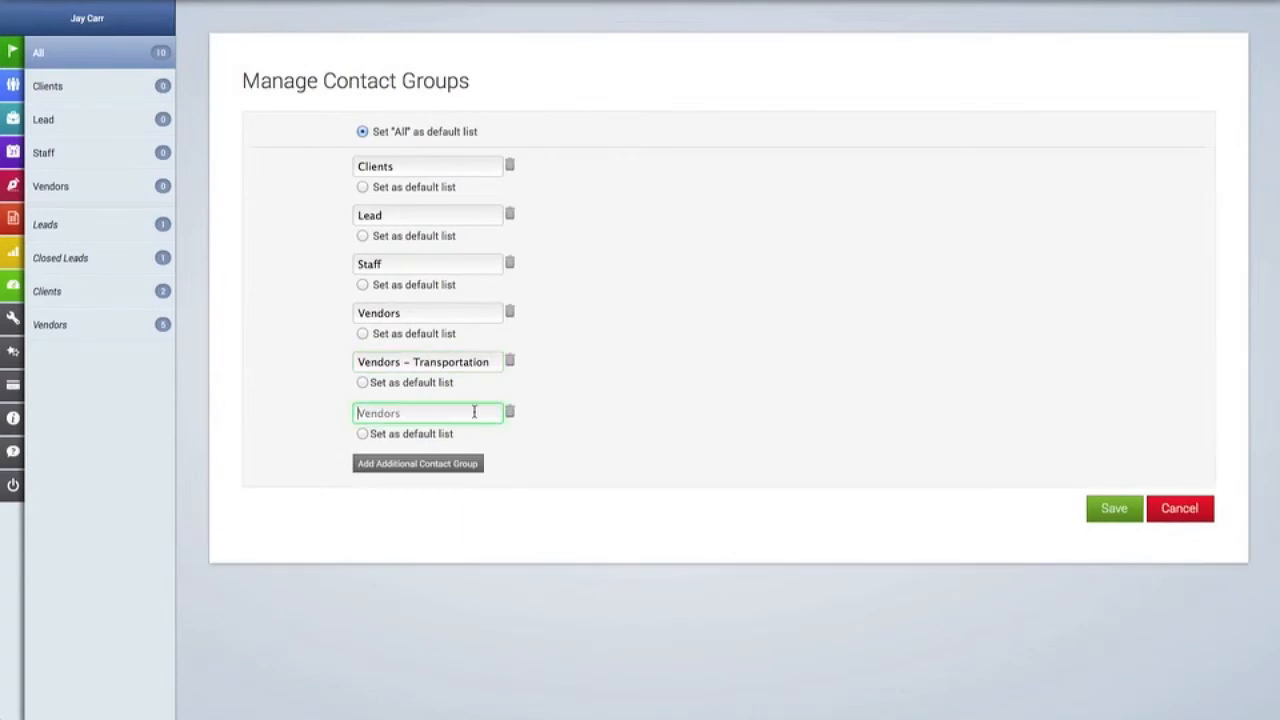
{"action": "left_click", "coordinate": [469, 413]}
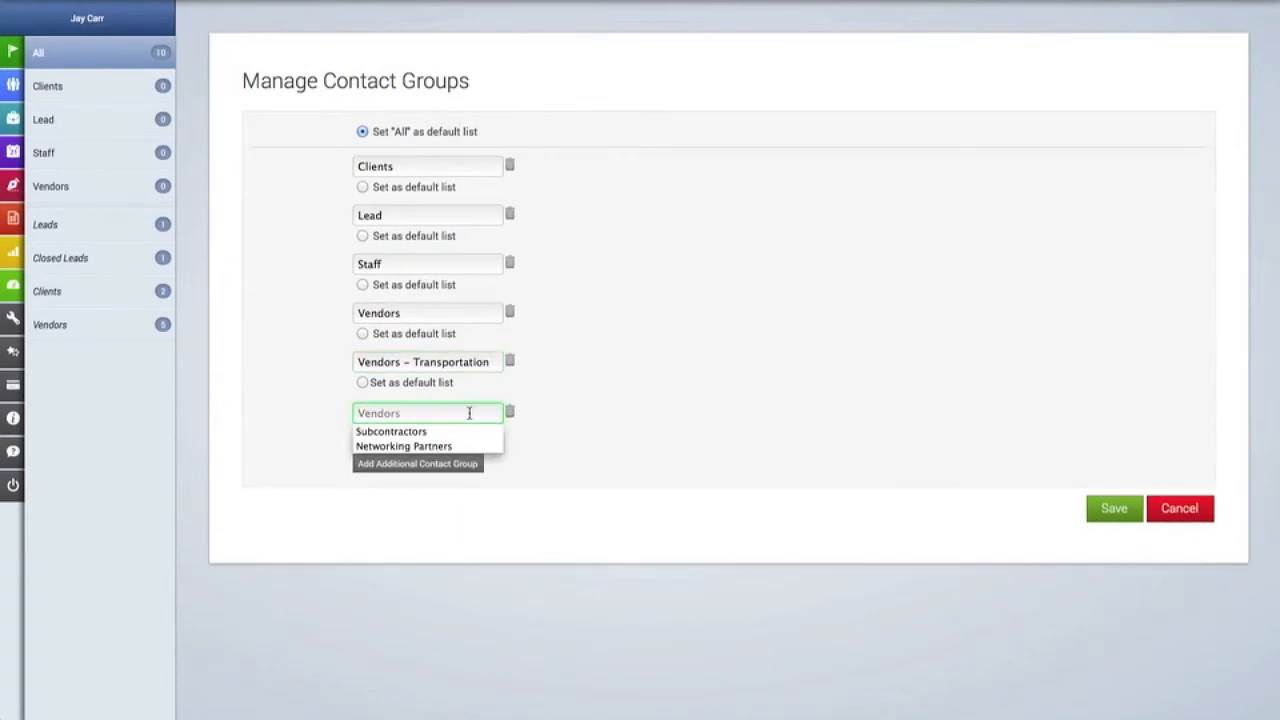
{"action": "type", "text": "Referral"}
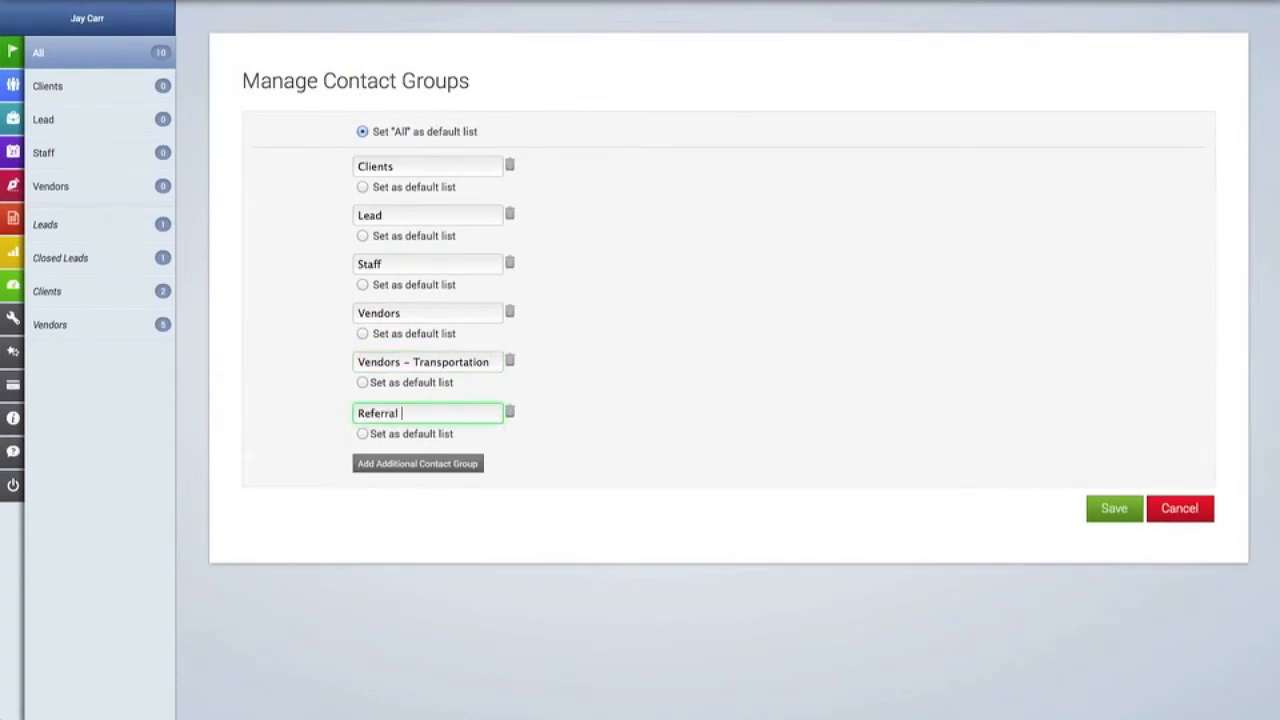
{"action": "type", "text": " Partners"}
{"action": "left_click", "coordinate": [363, 187]}
{"action": "left_click", "coordinate": [363, 236]}
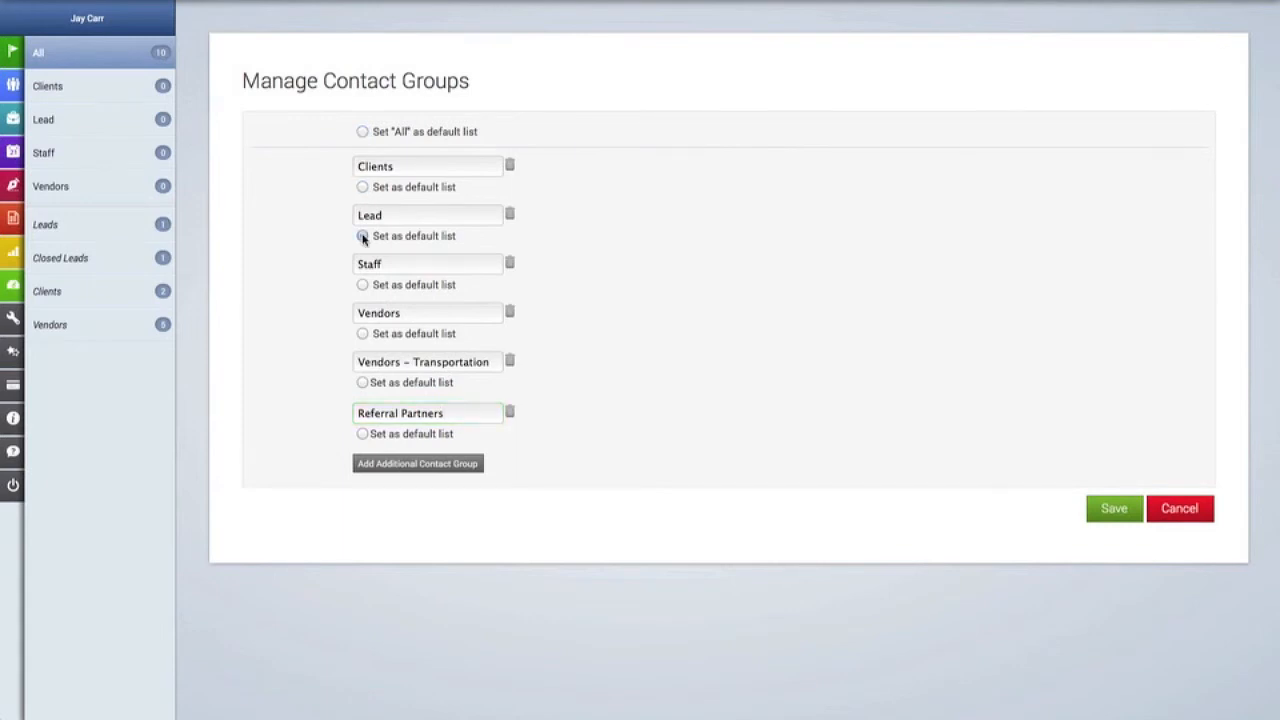
{"action": "left_click", "coordinate": [363, 286]}
{"action": "left_click", "coordinate": [363, 132]}
{"action": "left_click", "coordinate": [1114, 509]}
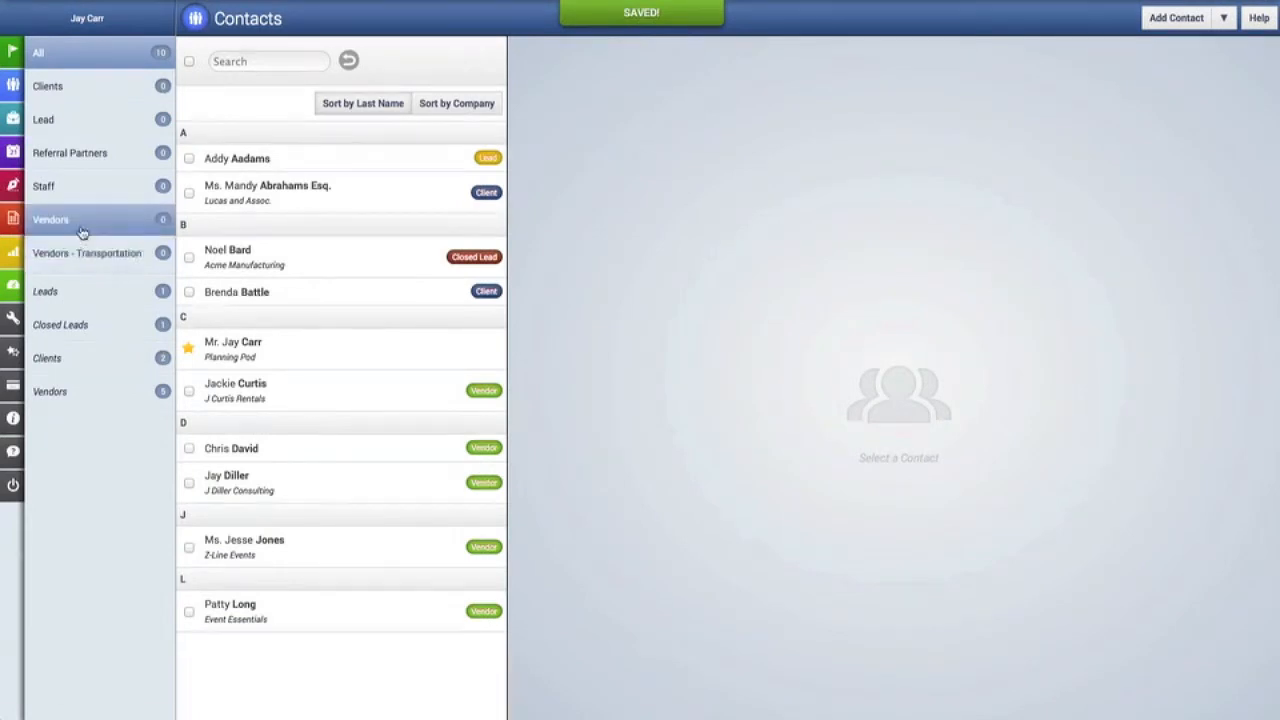
{"action": "left_click", "coordinate": [80, 259]}
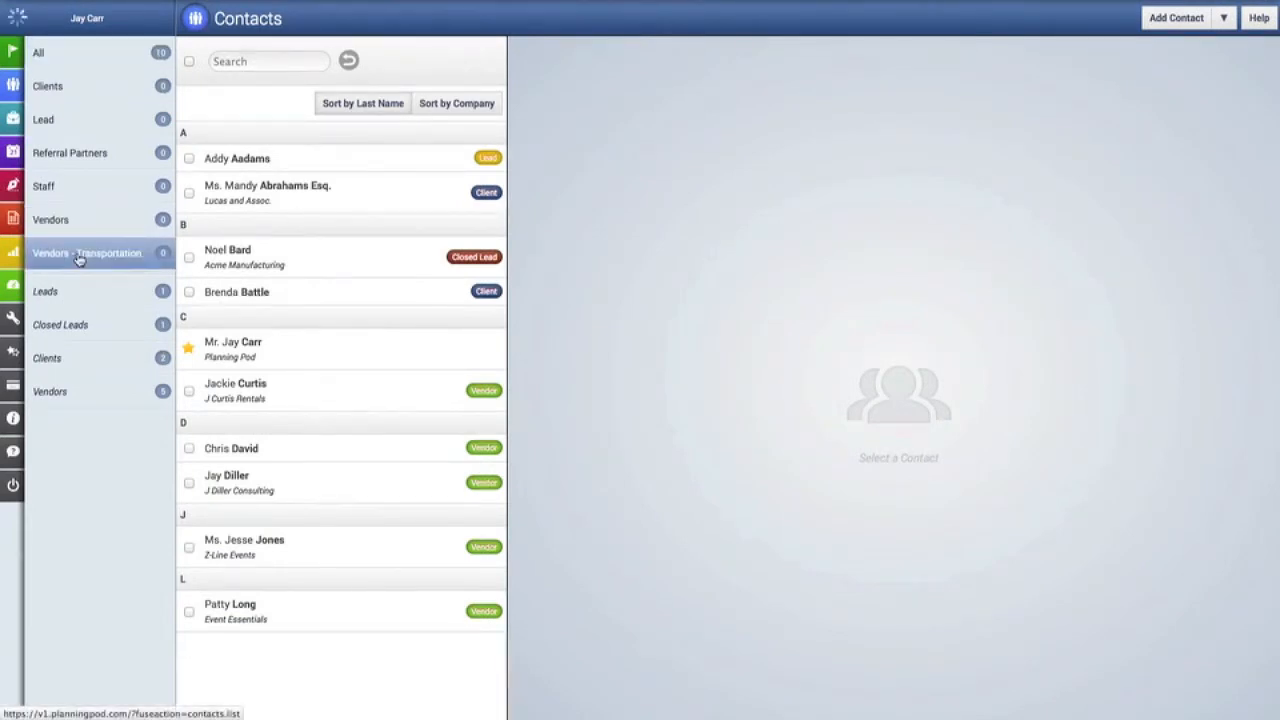
{"action": "left_click", "coordinate": [81, 157]}
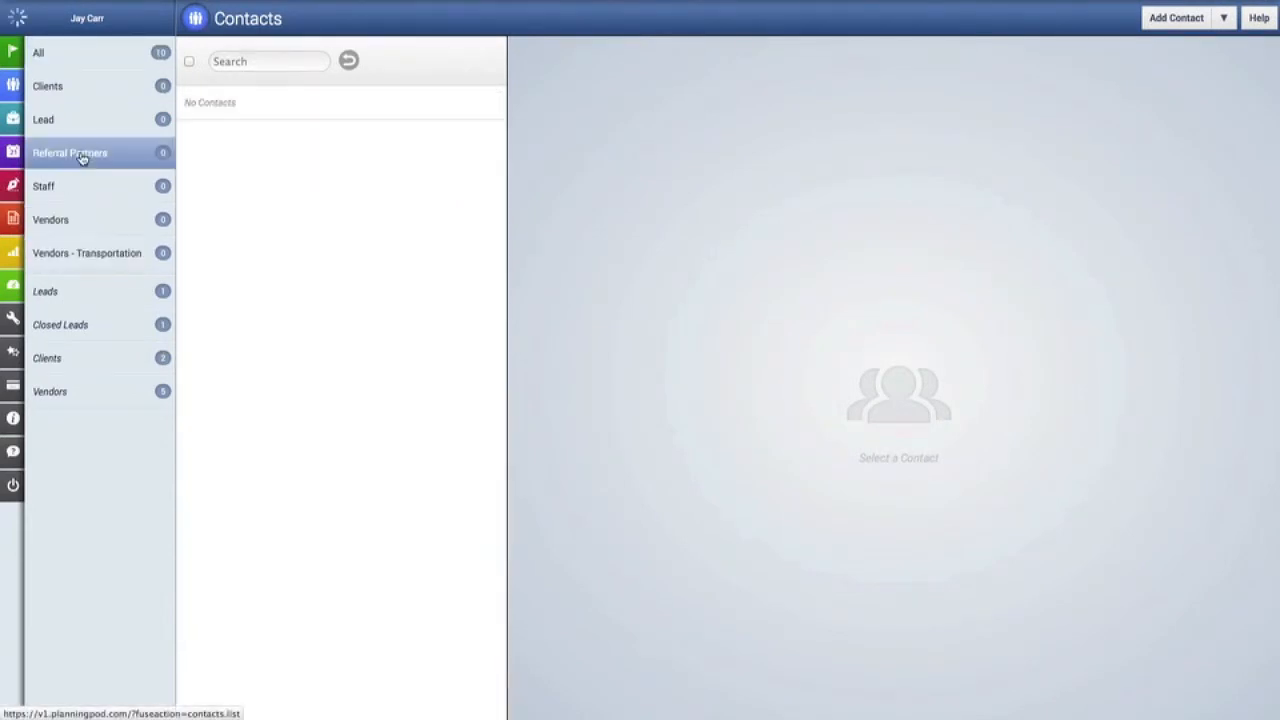
{"action": "left_click", "coordinate": [69, 59]}
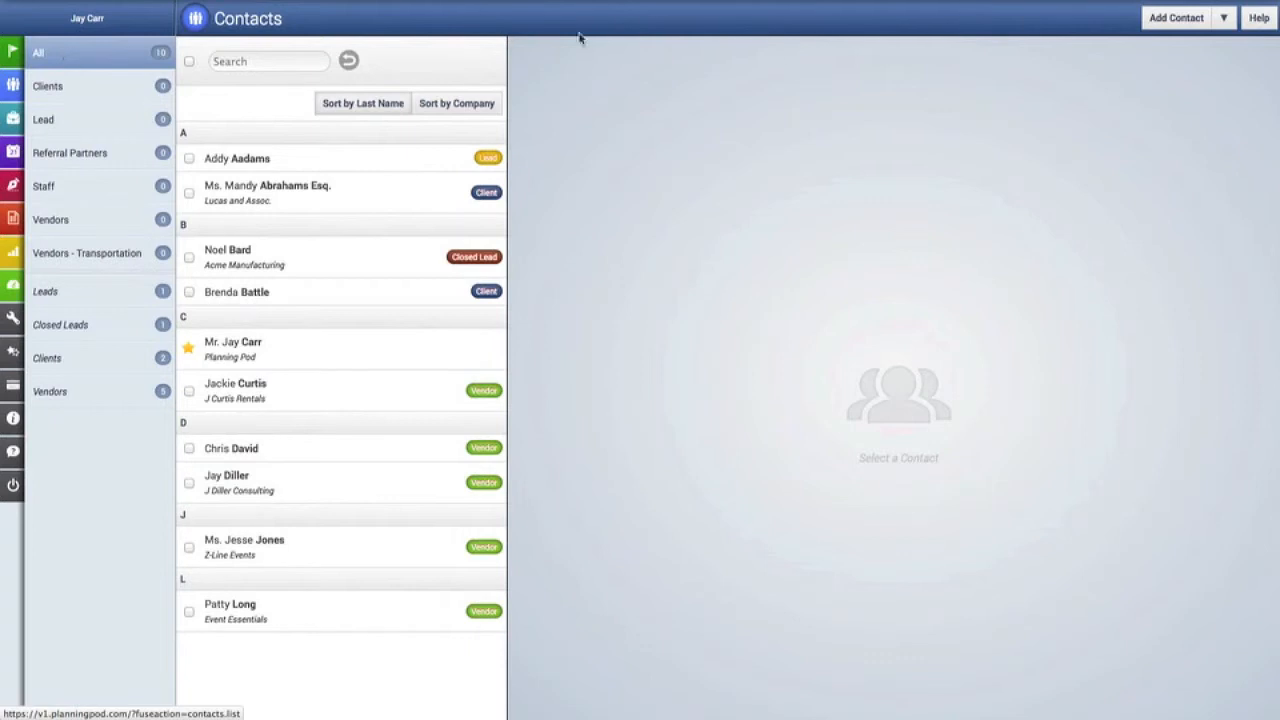
Create custom contact fields 'Customer Number' and 'Birthday' and save them.
{"action": "left_click", "coordinate": [1232, 29]}
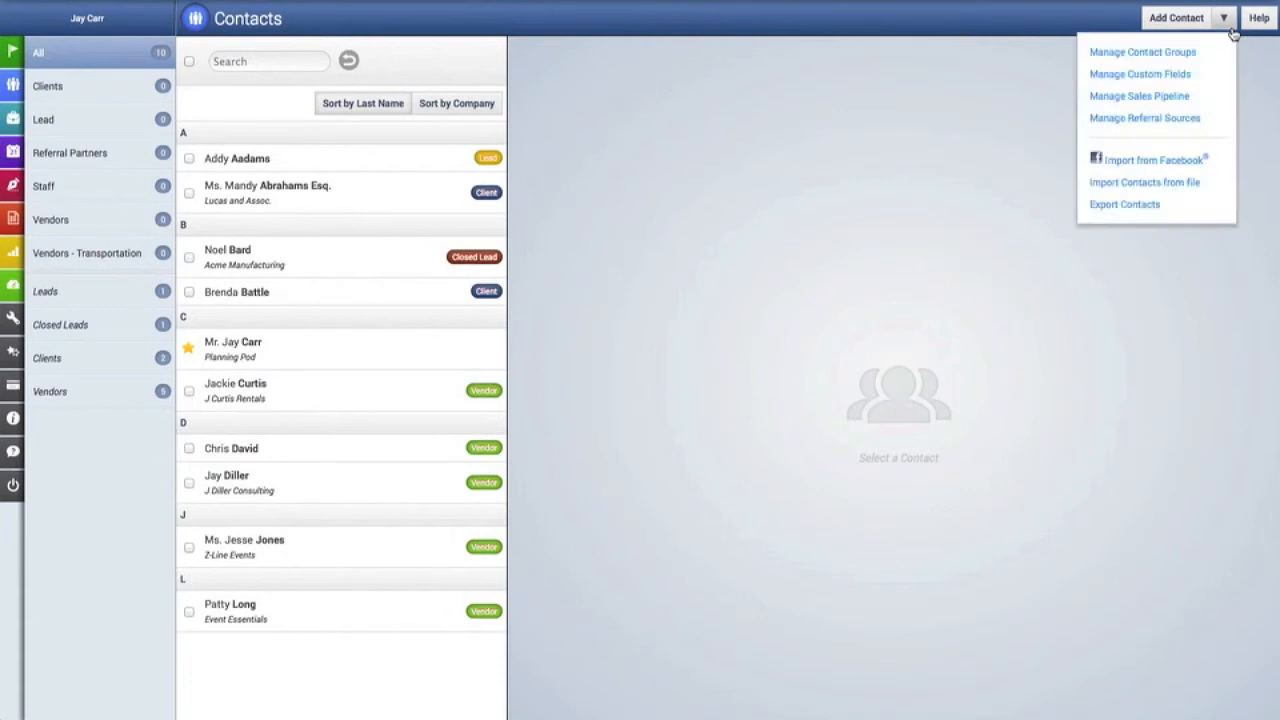
{"action": "left_click", "coordinate": [1140, 74]}
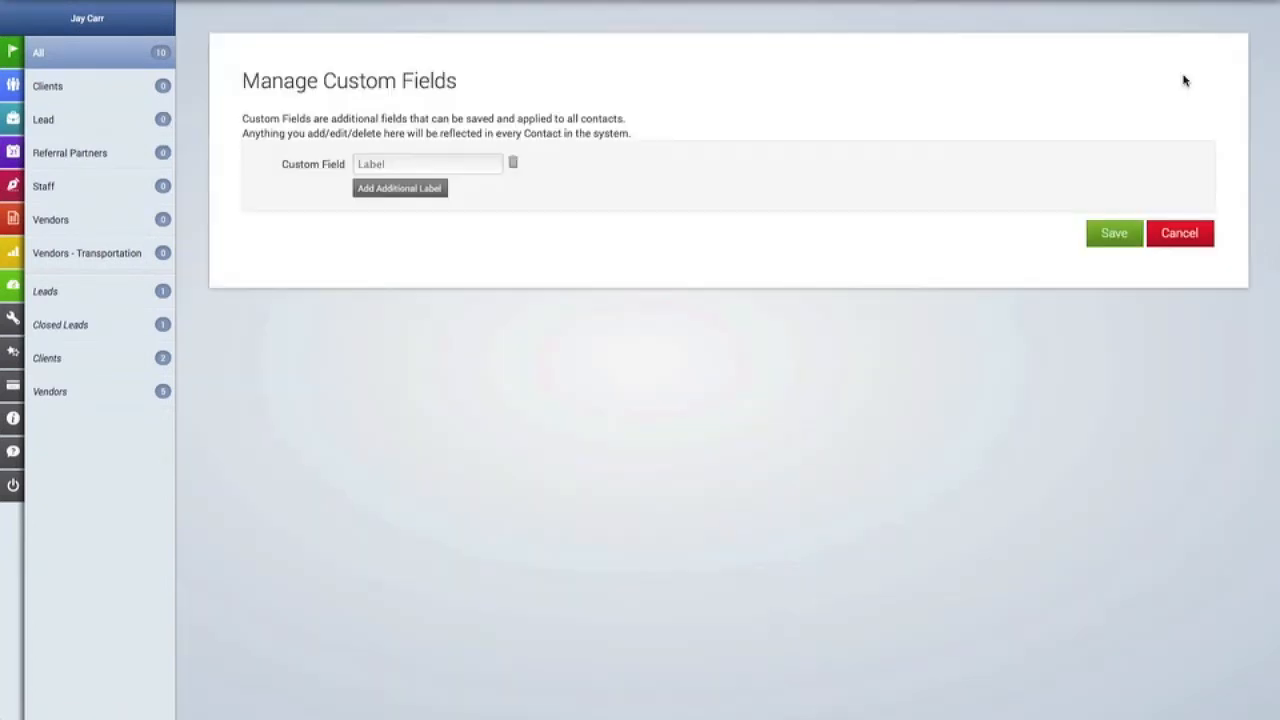
{"action": "left_click", "coordinate": [464, 166]}
{"action": "type", "text": "Customer "}
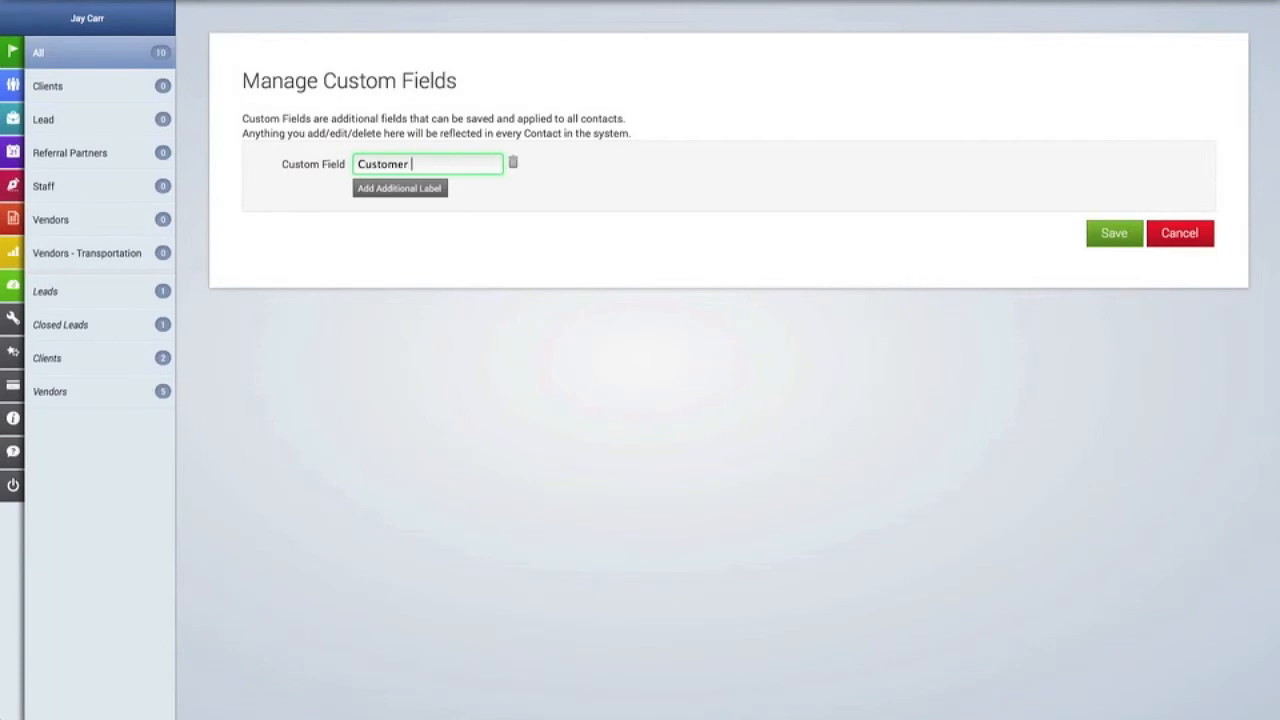
{"action": "type", "text": "Number"}
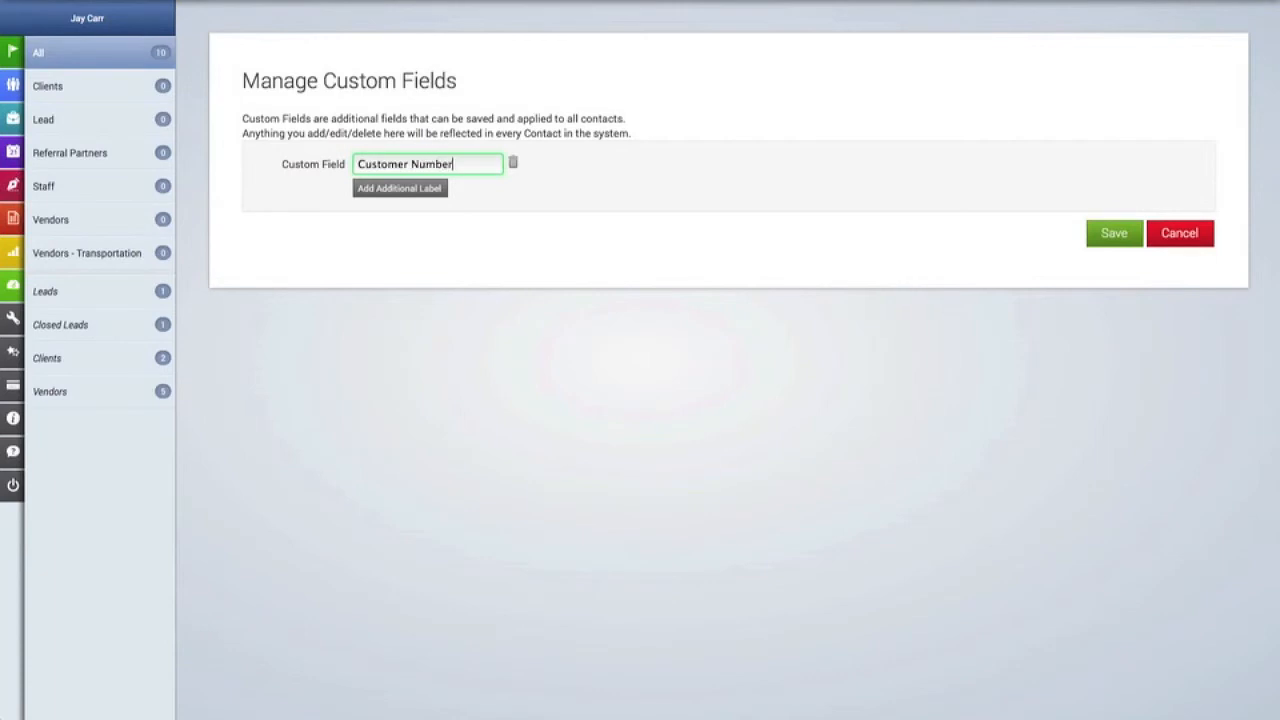
{"action": "left_click", "coordinate": [445, 190]}
{"action": "type", "text": "Birthday"}
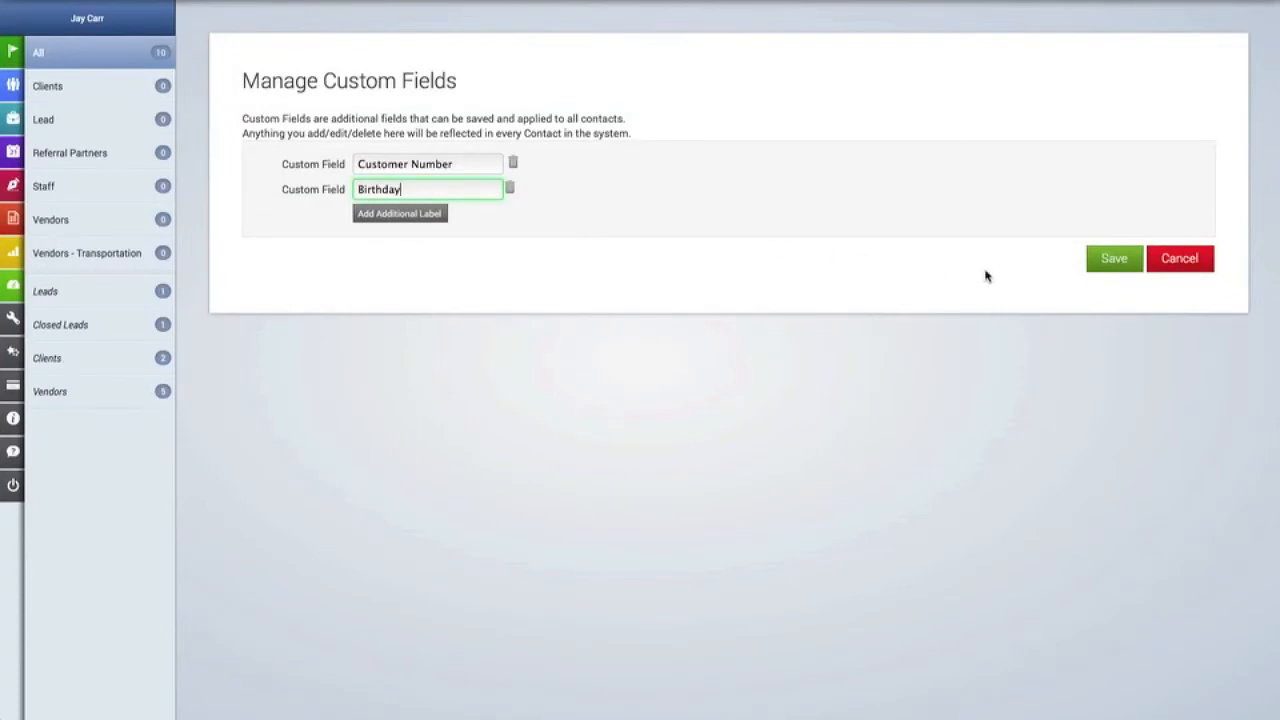
{"action": "left_click", "coordinate": [1114, 259]}
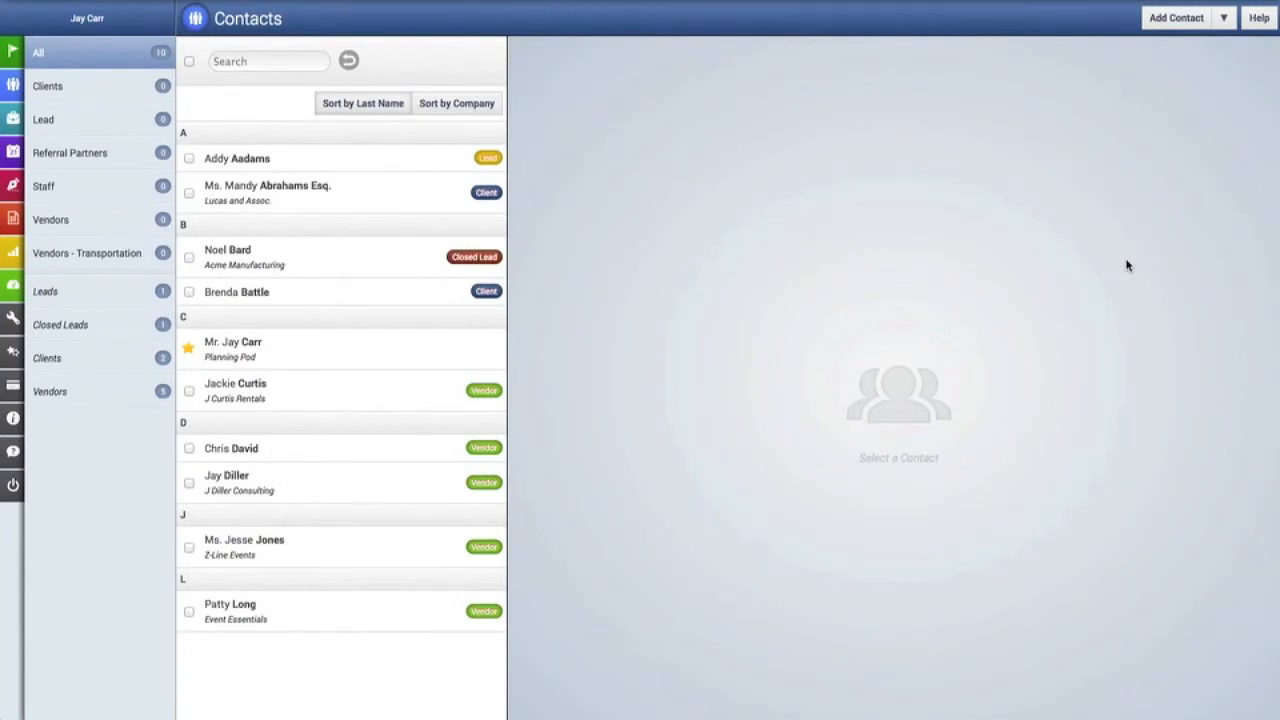
Start a new contact with Vendor left at No and neither client nor lead.
{"action": "left_click", "coordinate": [1190, 27]}
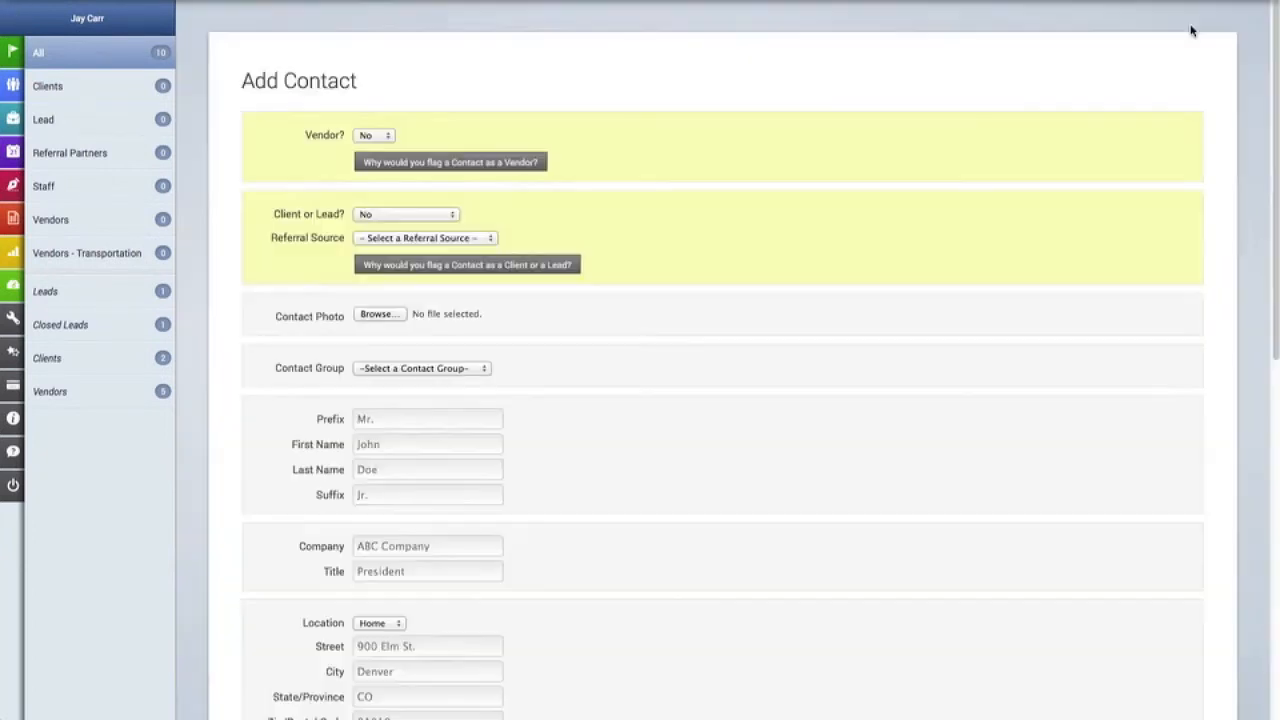
{"action": "scroll", "coordinate": [698, 133], "scroll_direction": "down", "scroll_amount": 1}
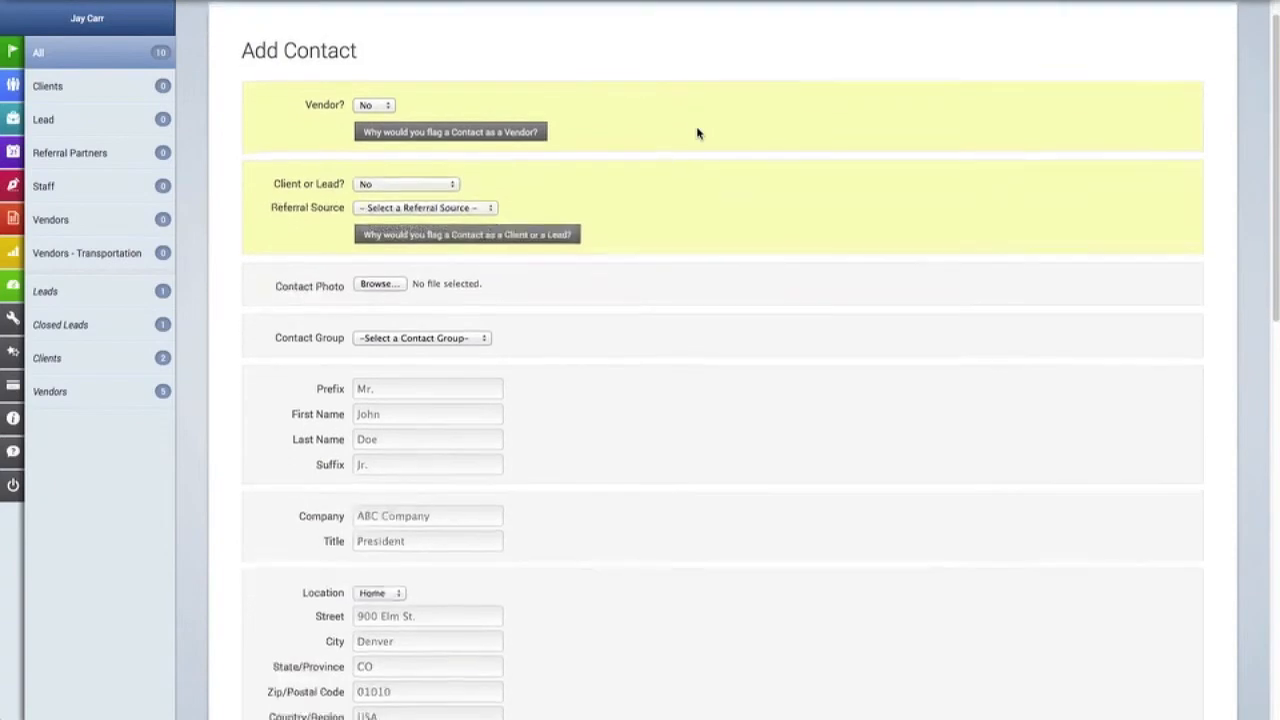
{"action": "left_click", "coordinate": [367, 104]}
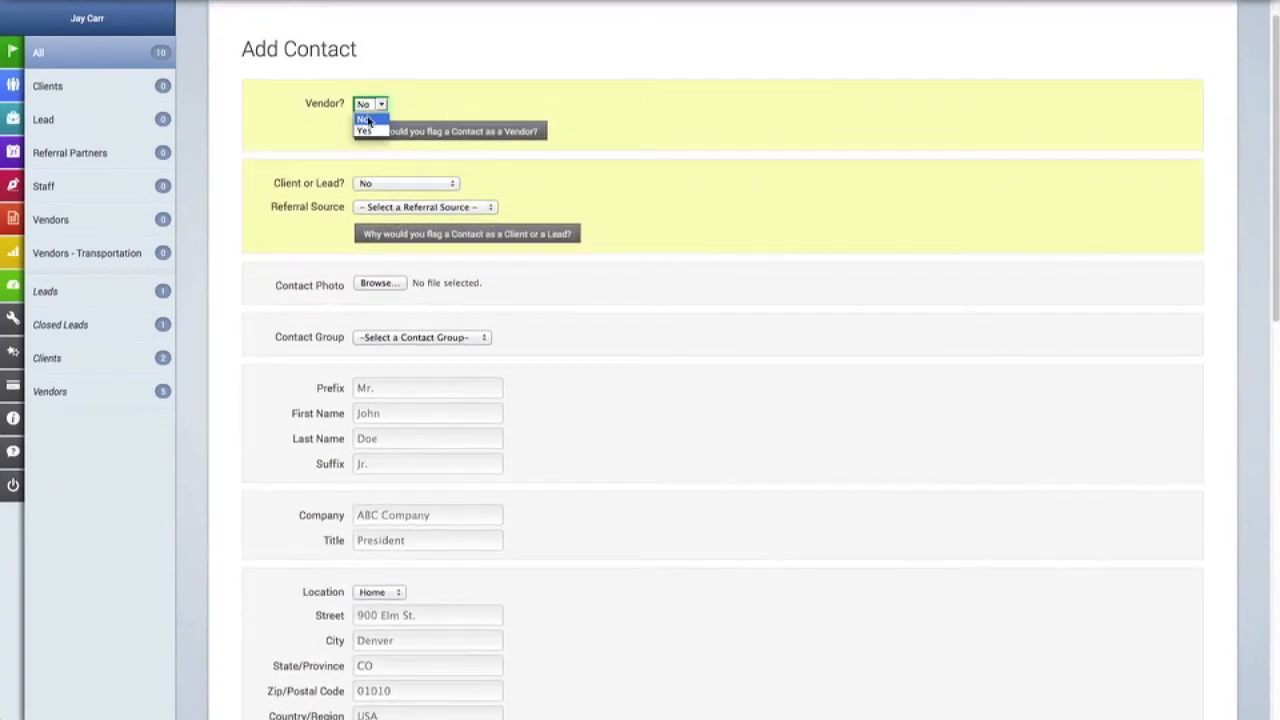
{"action": "left_click", "coordinate": [428, 108]}
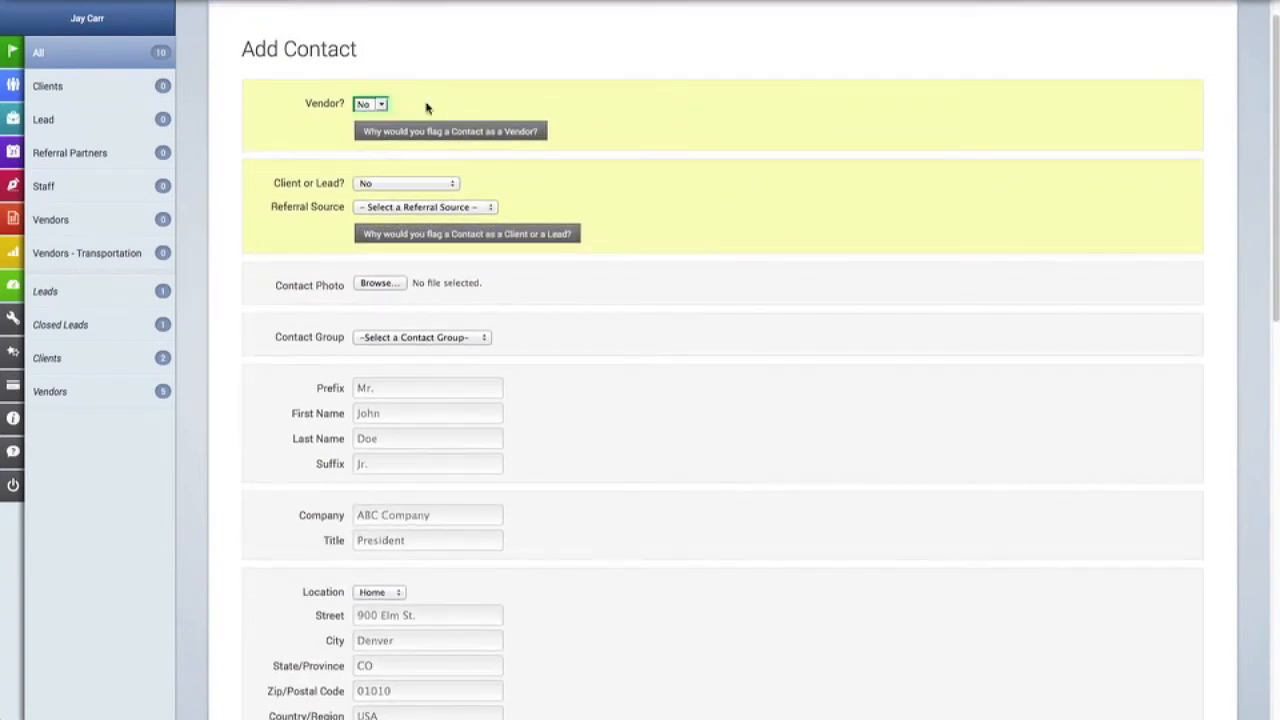
{"action": "left_click", "coordinate": [405, 186]}
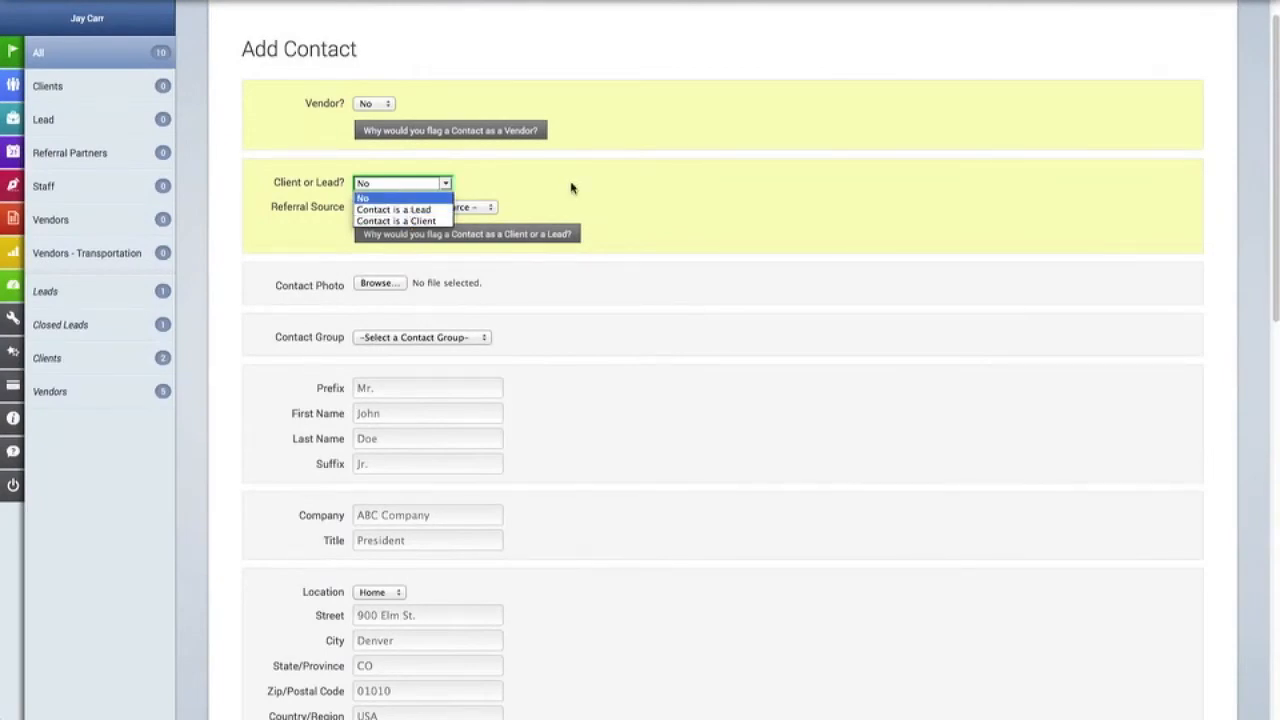
{"action": "left_click", "coordinate": [598, 188]}
{"action": "scroll", "coordinate": [598, 188], "scroll_direction": "down", "scroll_amount": 2}
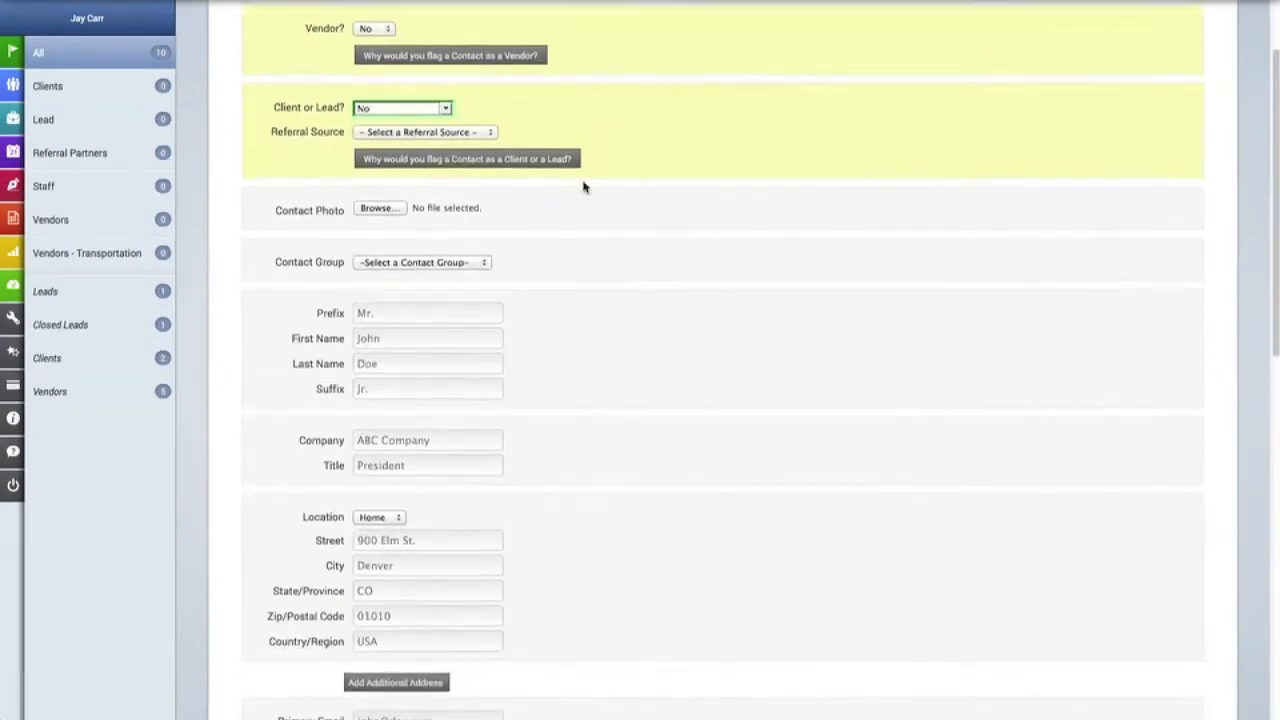
Upload GraceHeadshot.jpg as the photo and set the group to Referral Partners.
{"action": "left_click", "coordinate": [378, 204]}
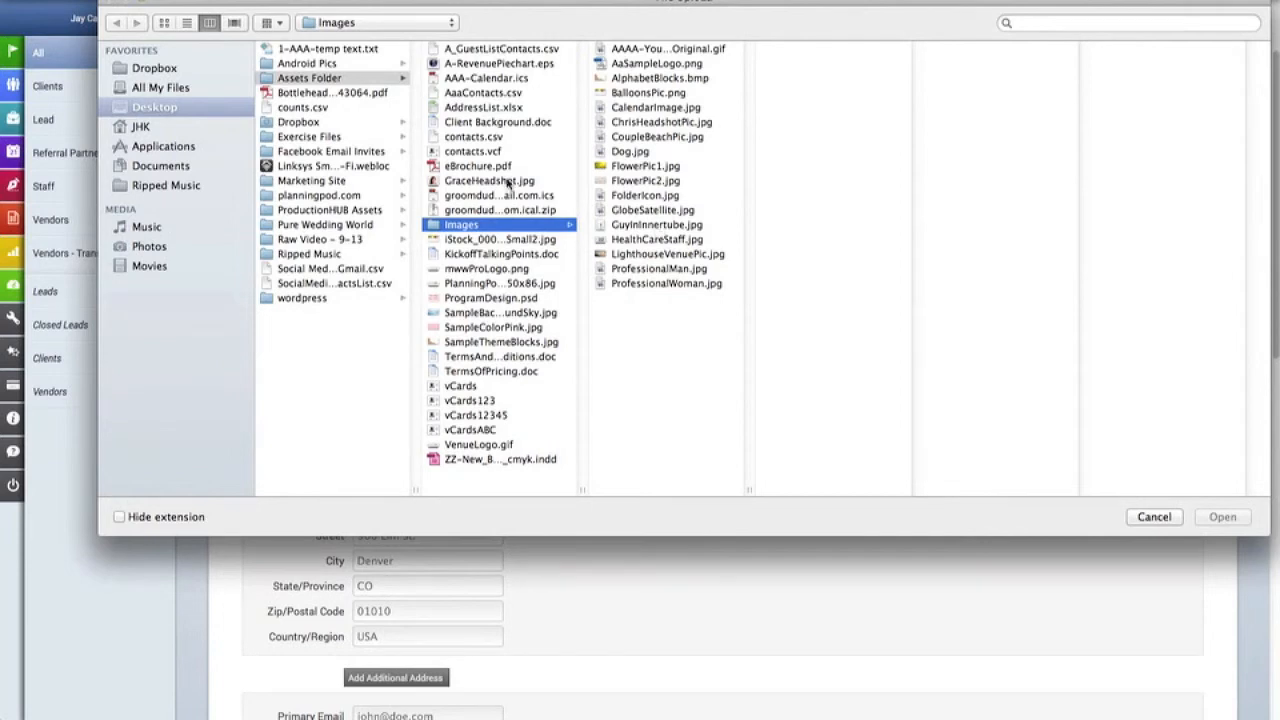
{"action": "left_click", "coordinate": [508, 181]}
{"action": "left_click", "coordinate": [1230, 517]}
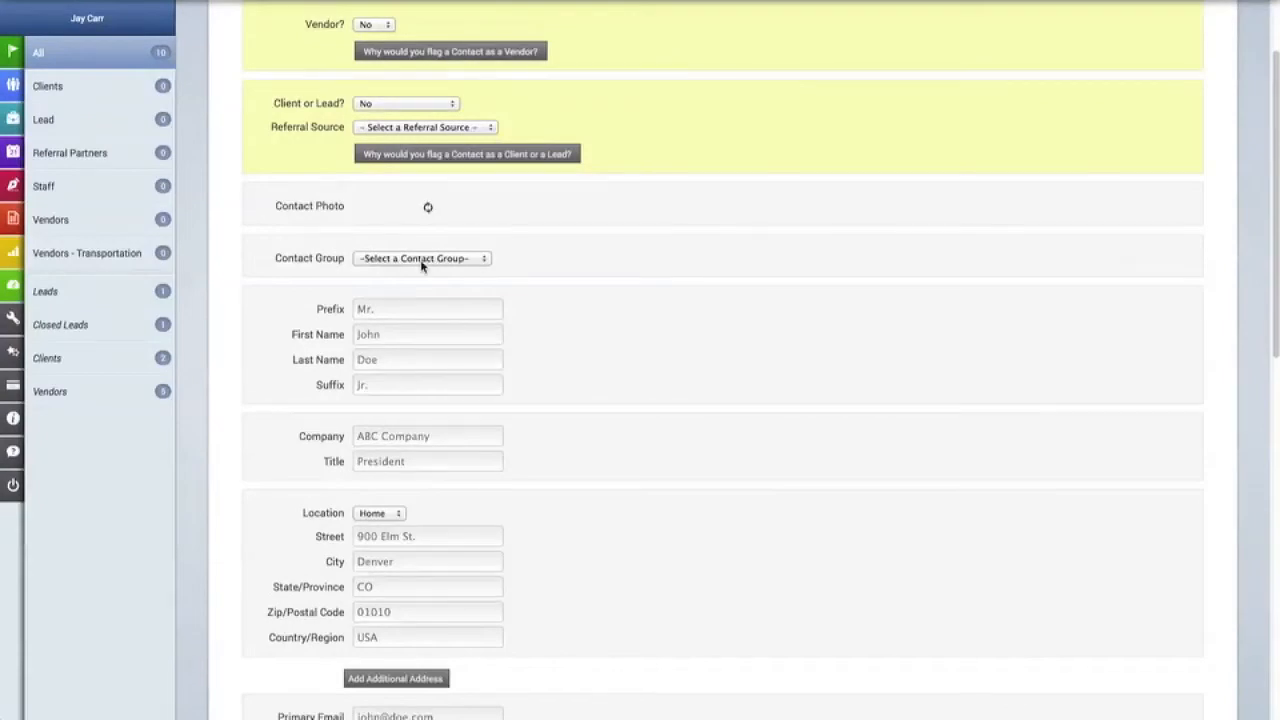
{"action": "left_click", "coordinate": [440, 352]}
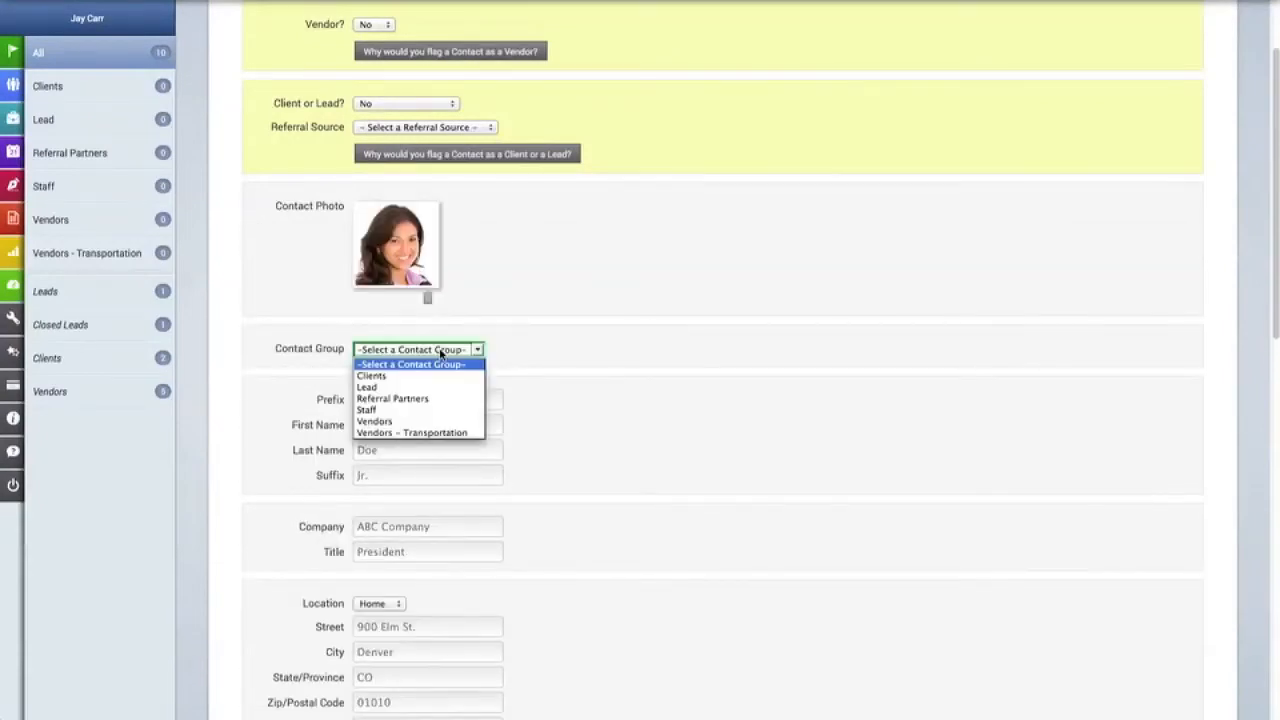
{"action": "left_click", "coordinate": [437, 398]}
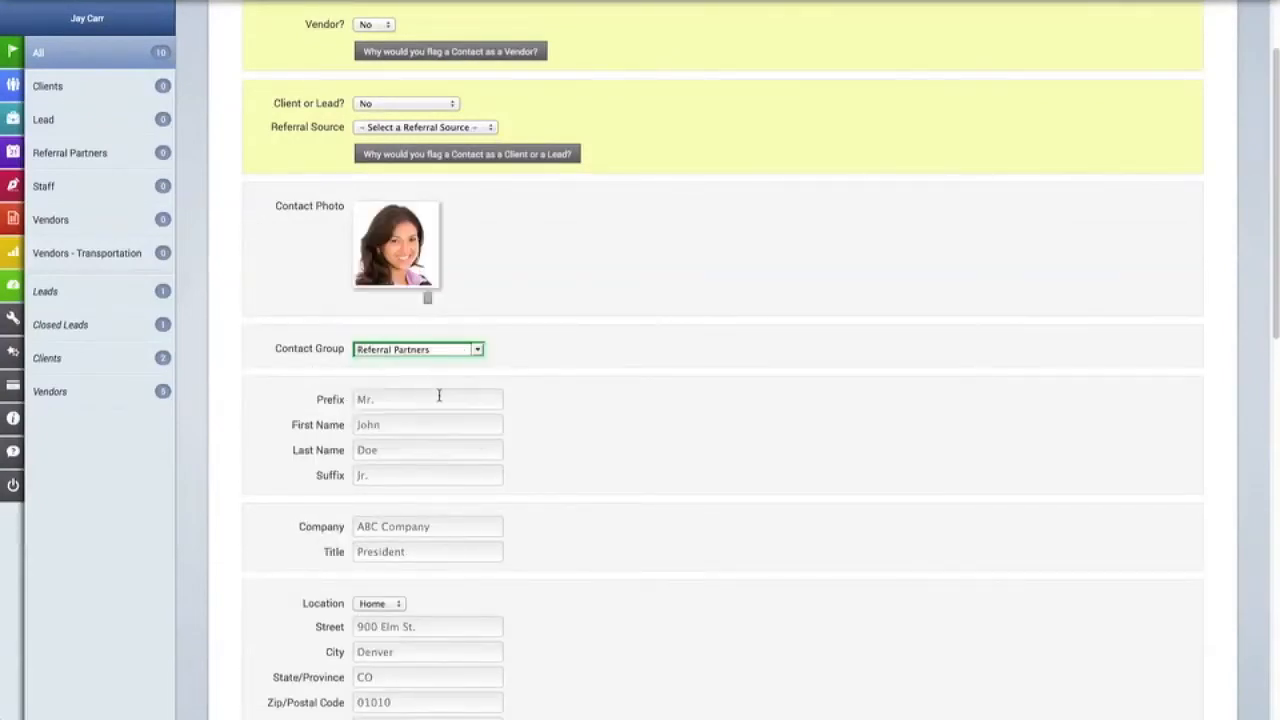
{"action": "scroll", "coordinate": [517, 366], "scroll_direction": "down", "scroll_amount": 2}
Enter the contact's first and last name, company name and the title CEO.
{"action": "left_click", "coordinate": [451, 352]}
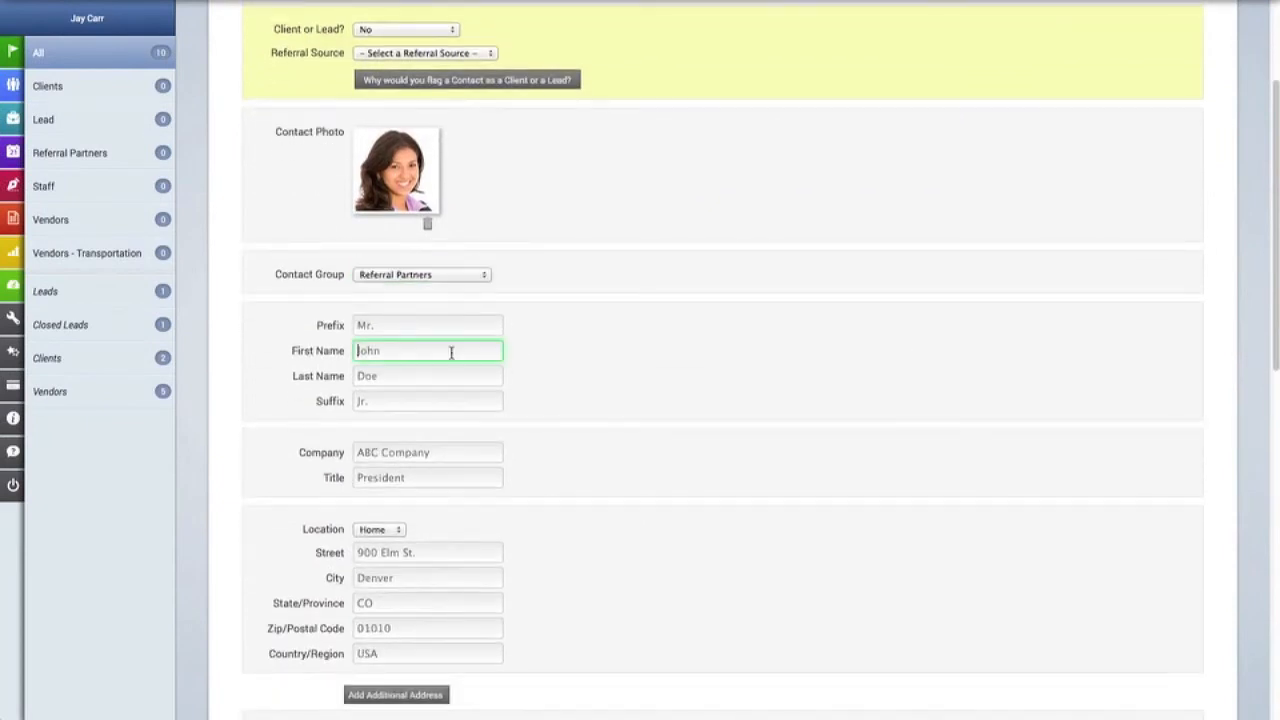
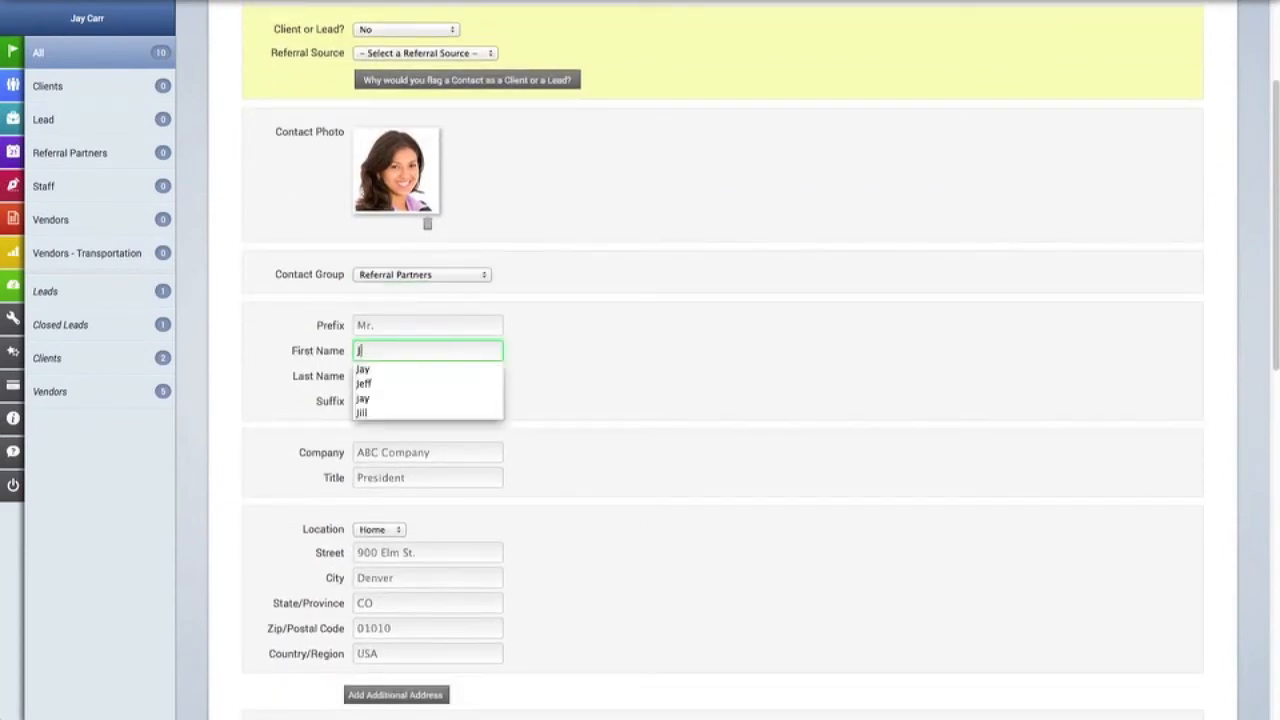
{"action": "key", "text": "Tab"}
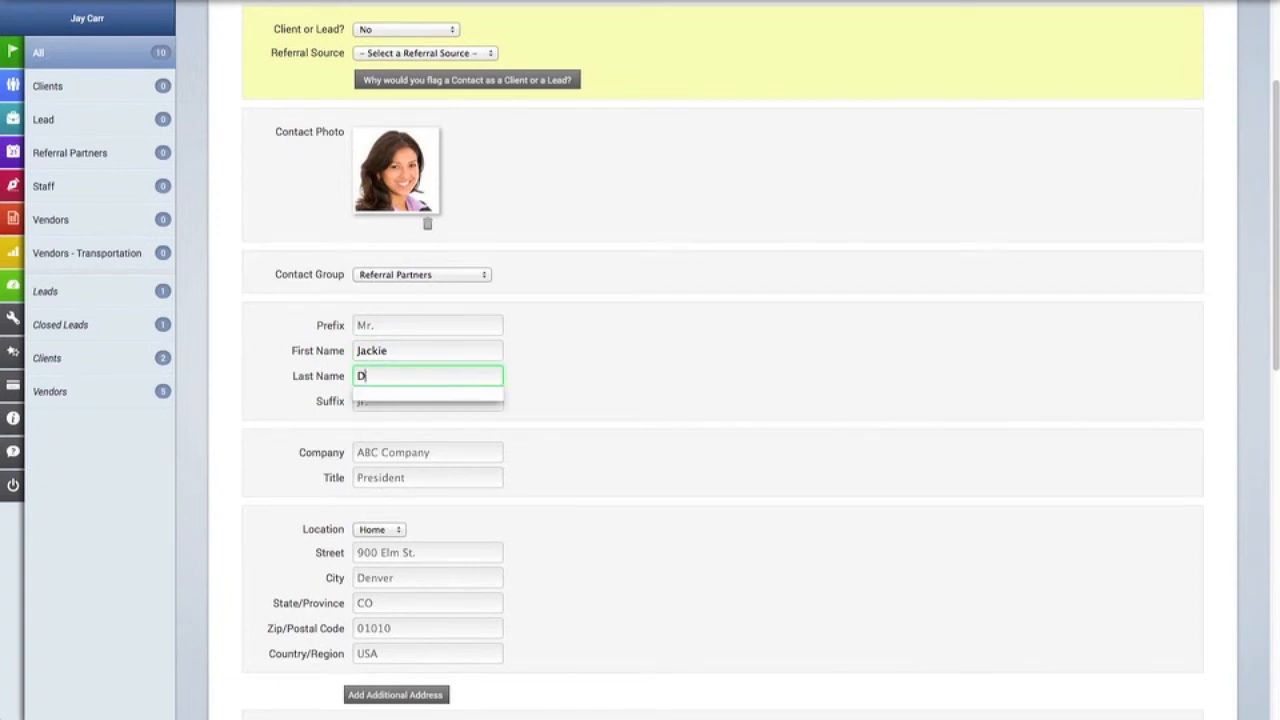
{"action": "left_click", "coordinate": [629, 391]}
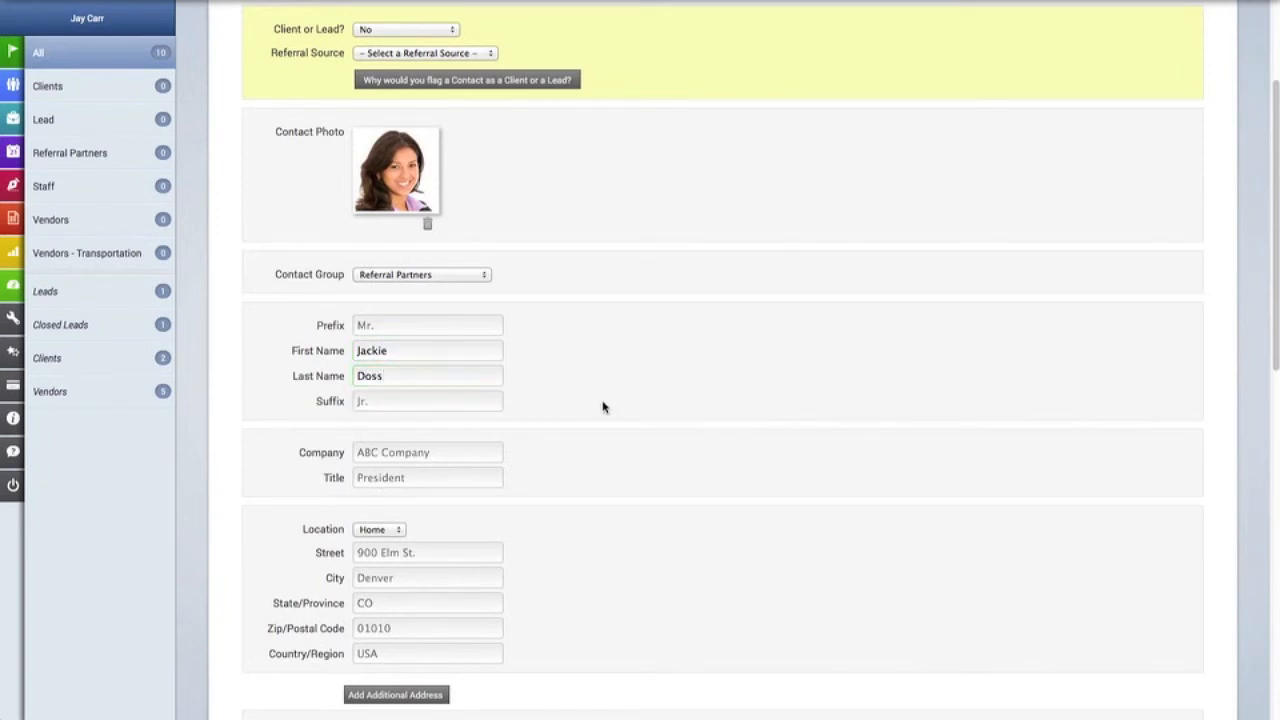
{"action": "scroll", "coordinate": [560, 405], "scroll_direction": "down", "scroll_amount": 2}
{"action": "left_click", "coordinate": [444, 381]}
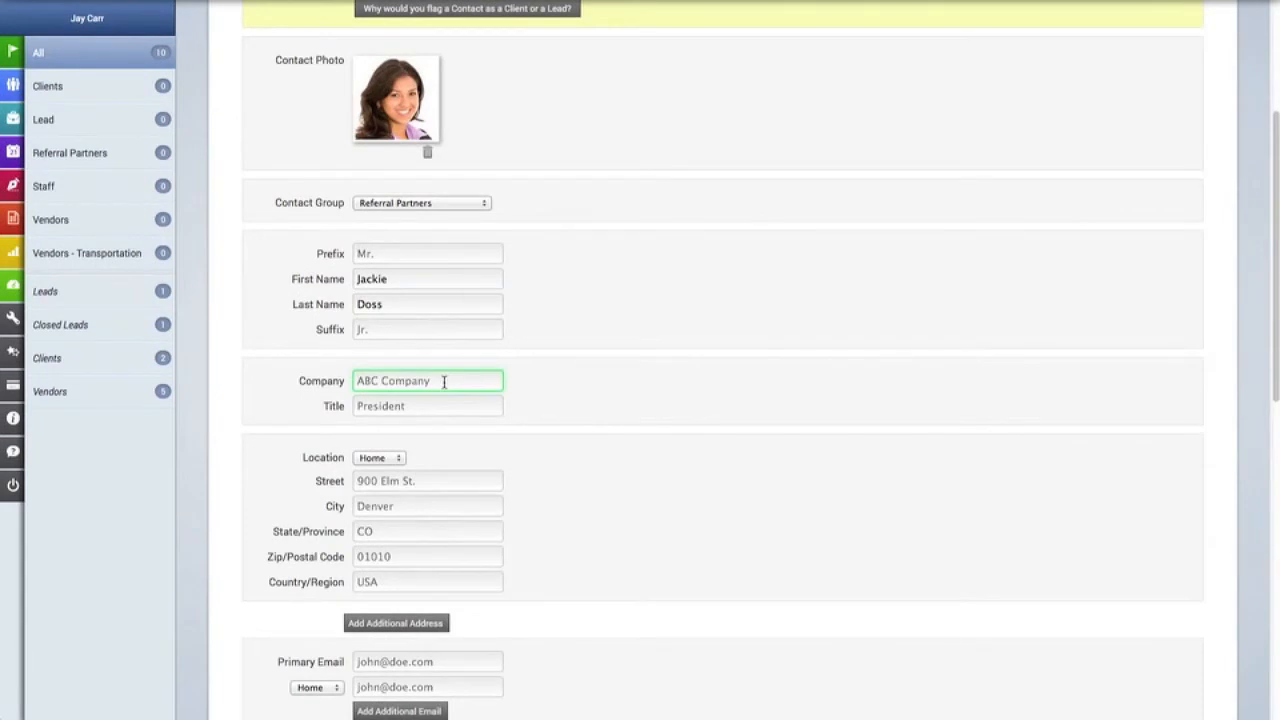
{"action": "type", "text": "Doss and Associates"}
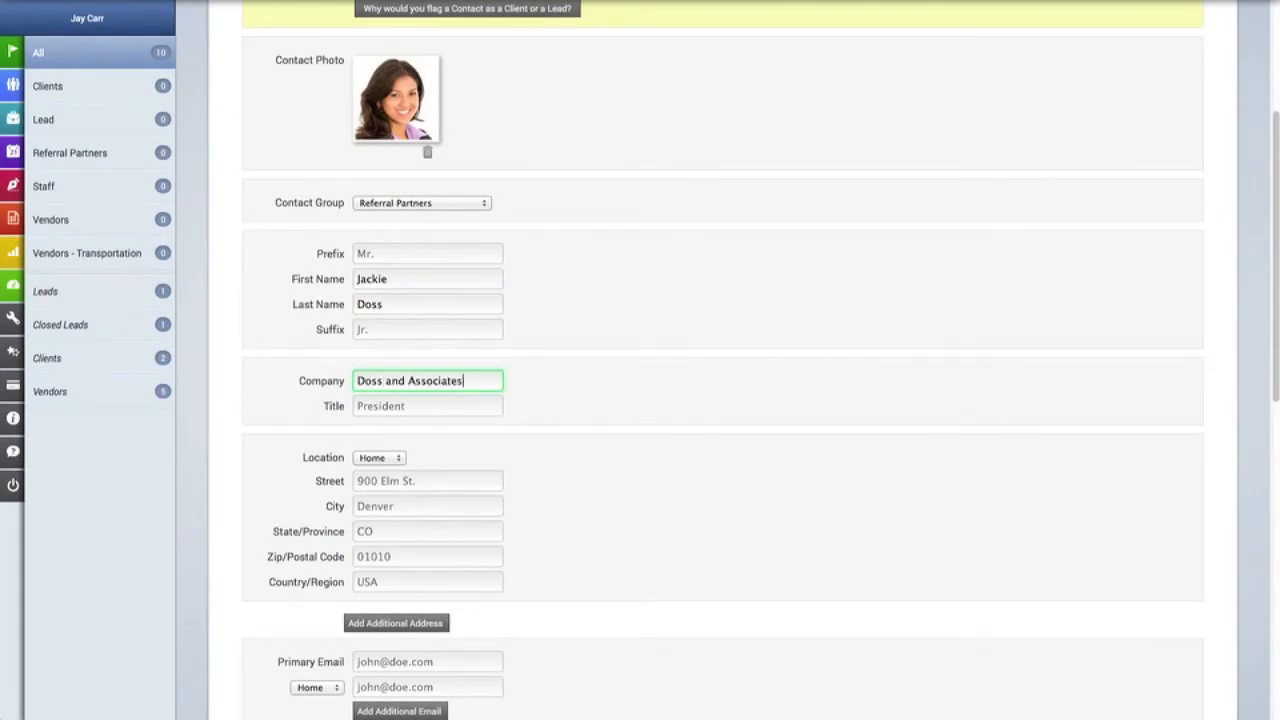
{"action": "left_click", "coordinate": [443, 402]}
{"action": "type", "text": "CEOP"}
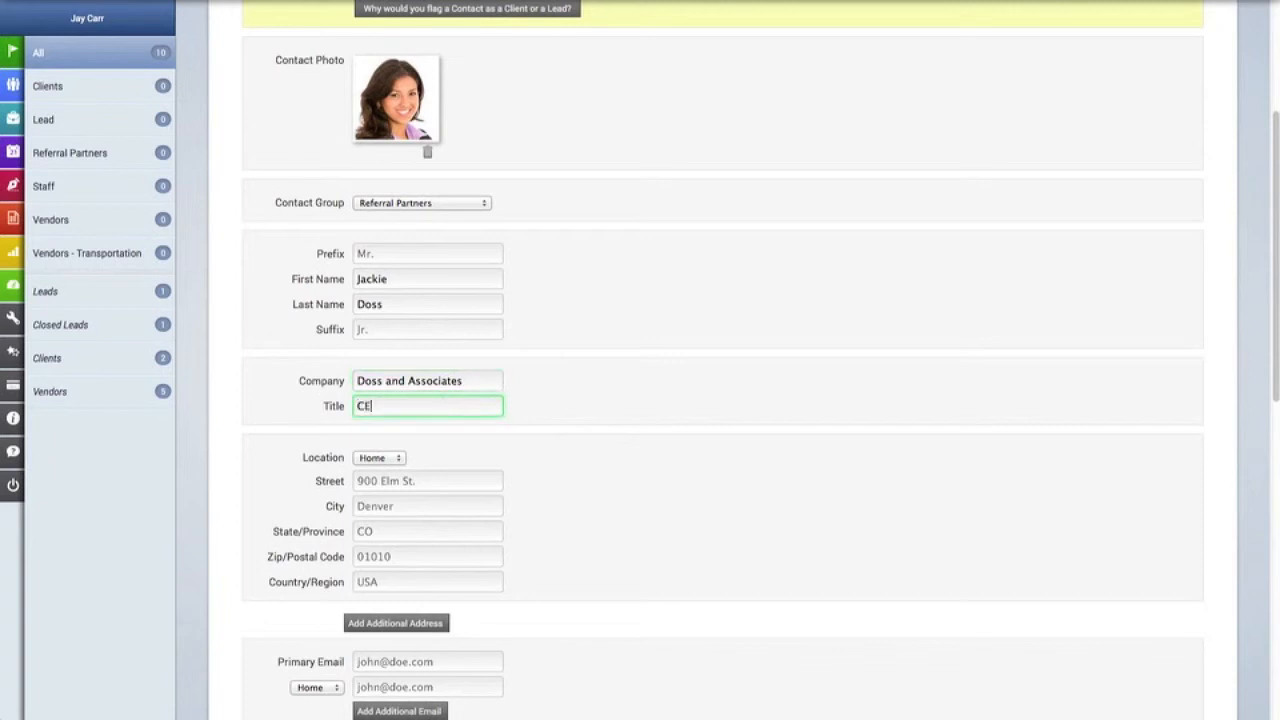
{"action": "left_click", "coordinate": [652, 504]}
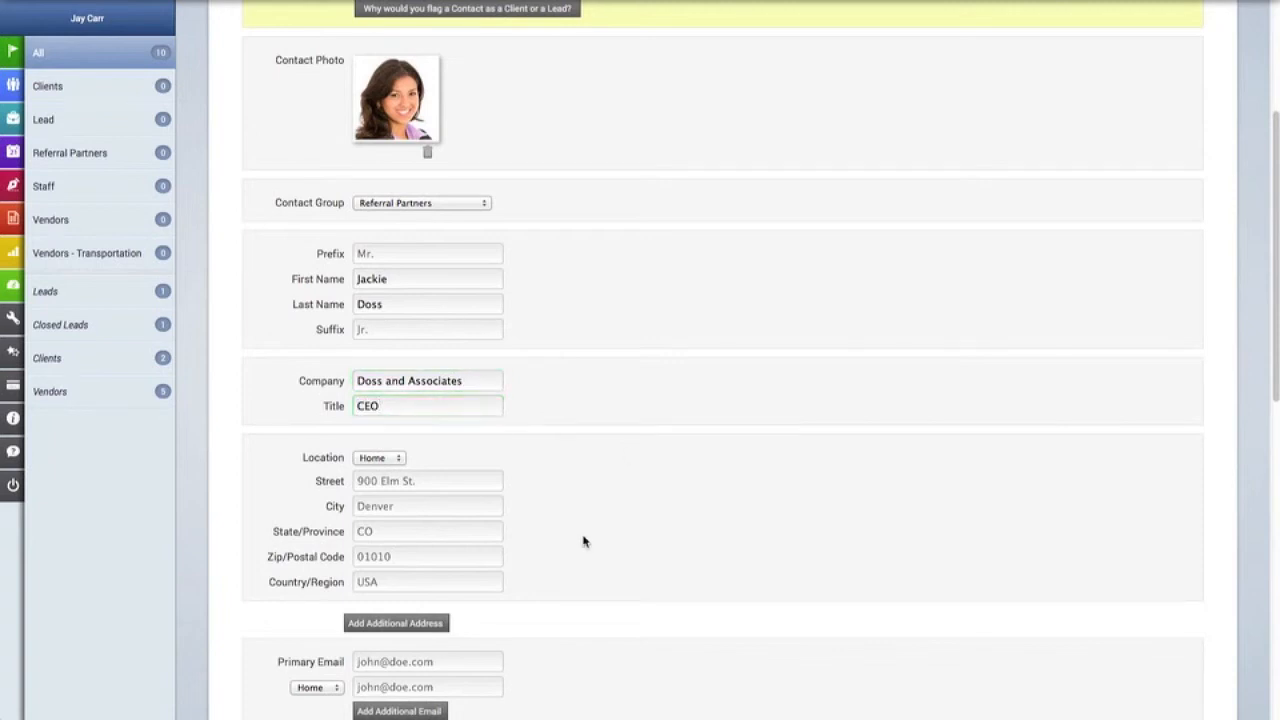
Set the address location to Work and fill in street, city, state and zip.
{"action": "left_click", "coordinate": [368, 485]}
{"action": "left_click", "coordinate": [480, 482]}
{"action": "scroll", "coordinate": [586, 450], "scroll_direction": "down", "scroll_amount": 1}
{"action": "type", "text": "755 Main St."}
{"action": "key", "text": "Tab"}
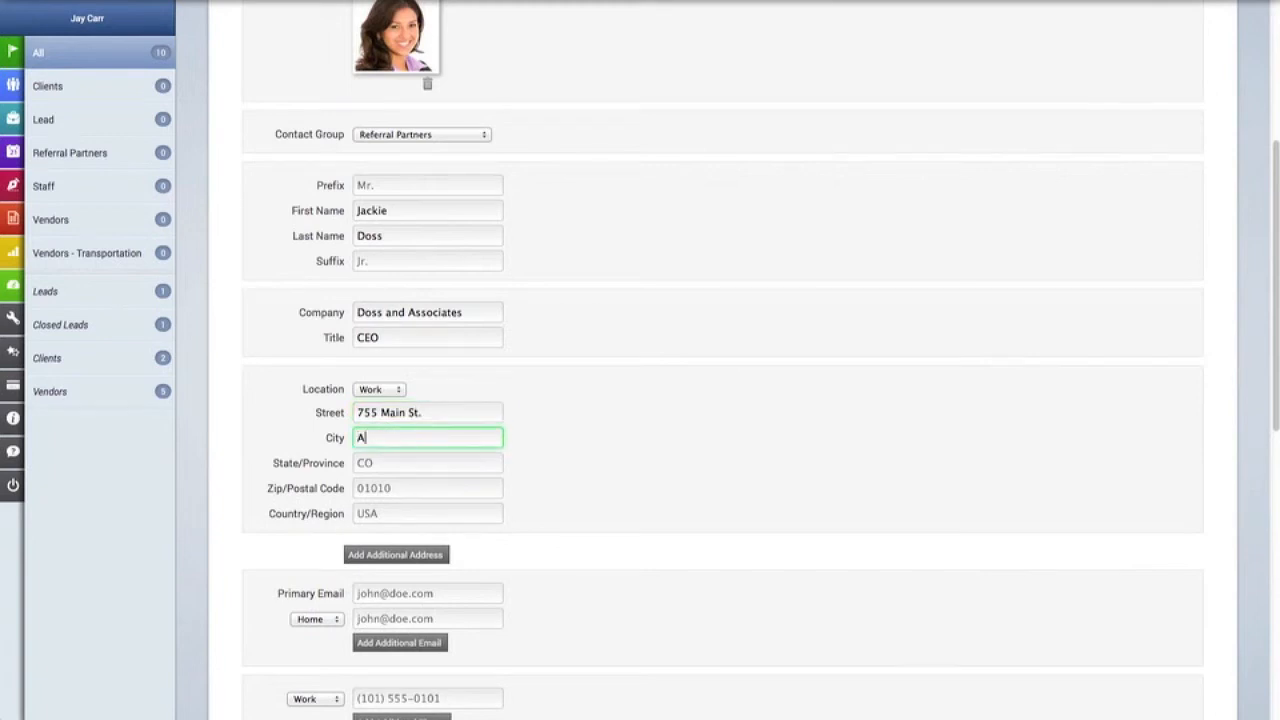
{"action": "type", "text": "Any"}
{"action": "key", "text": "Down"}
{"action": "key", "text": "Return"}
{"action": "left_click", "coordinate": [490, 463]}
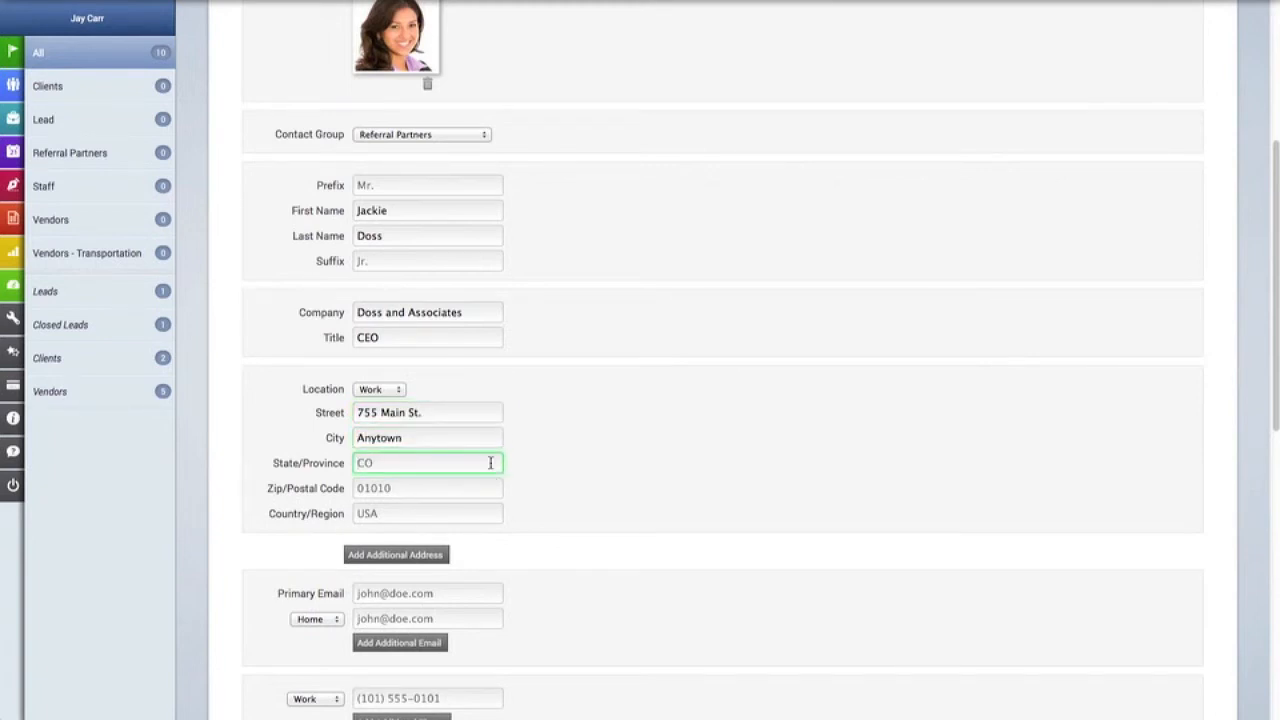
{"action": "type", "text": "NY"}
{"action": "key", "text": "Tab"}
{"action": "type", "text": "100"}
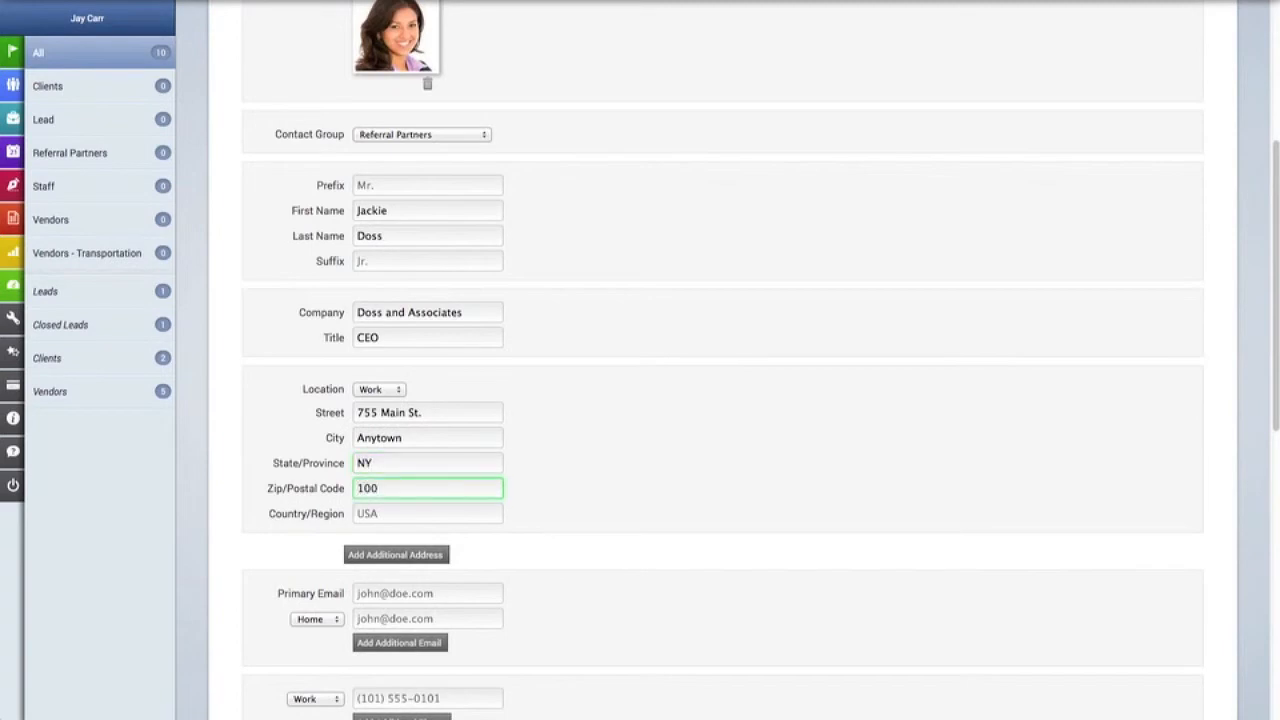
{"action": "scroll", "coordinate": [495, 454], "scroll_direction": "down", "scroll_amount": 3}
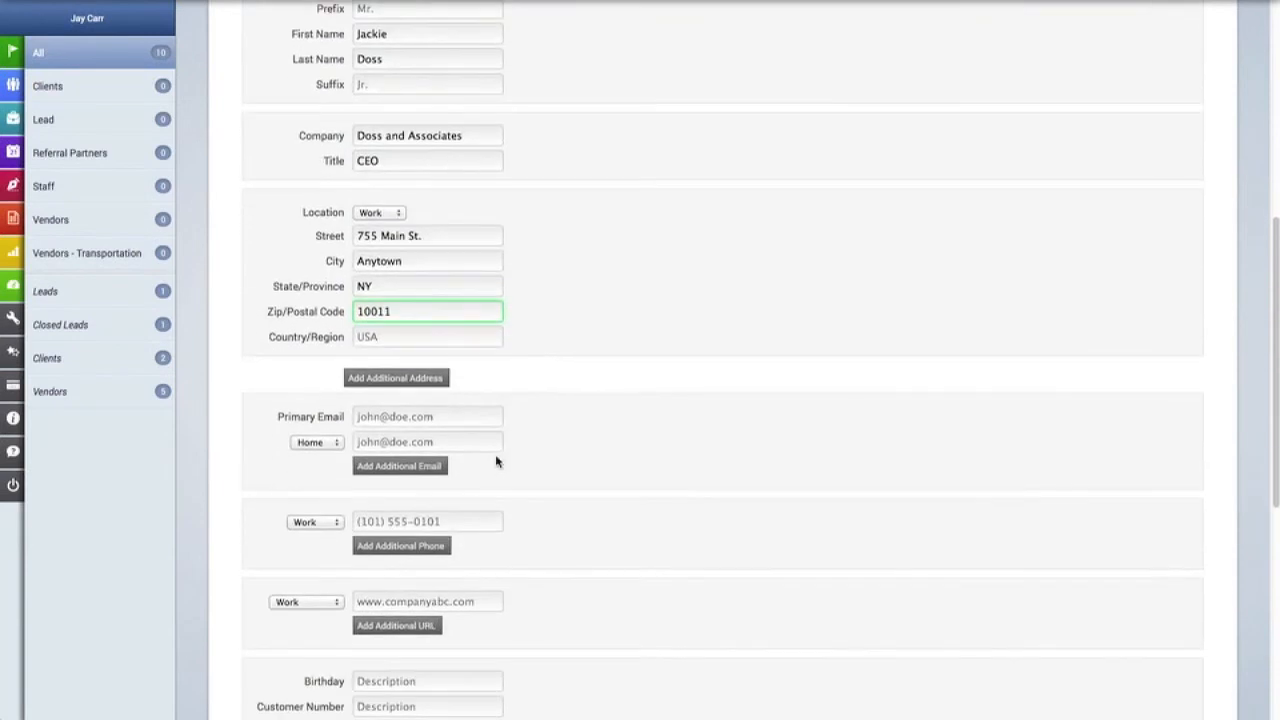
Enter the contact's primary email, work phone number and company website.
{"action": "left_click", "coordinate": [437, 424]}
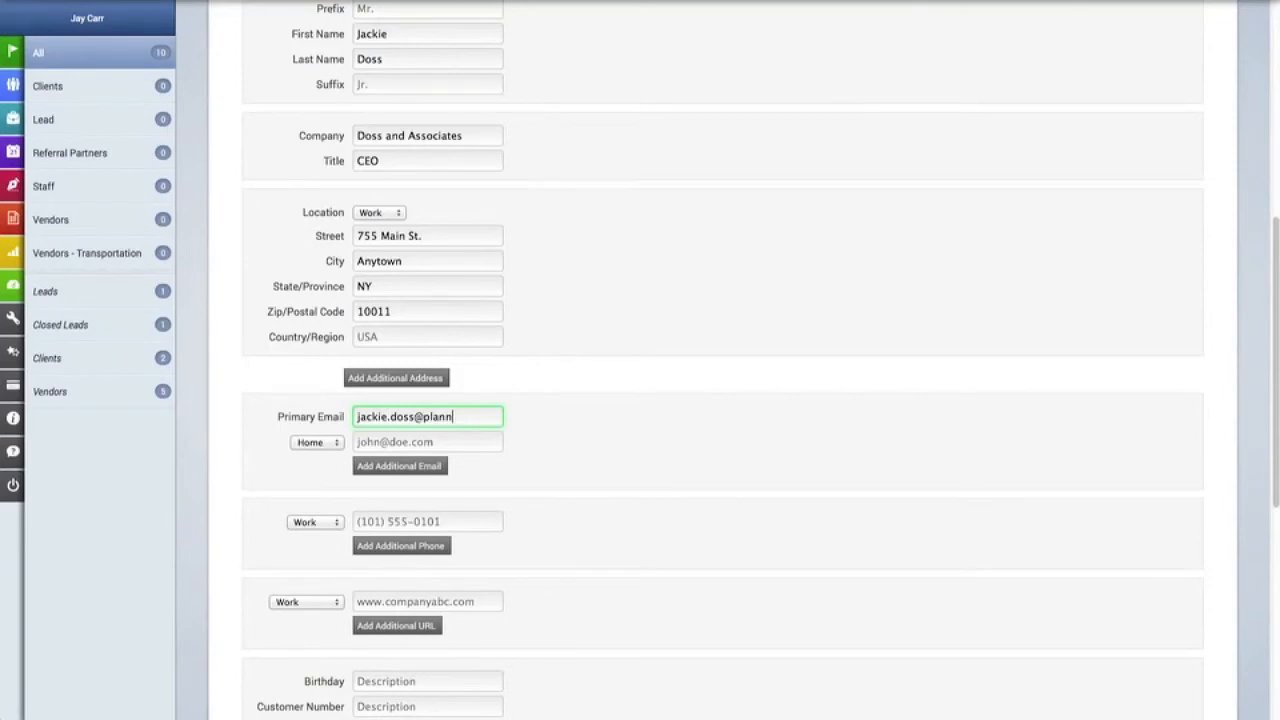
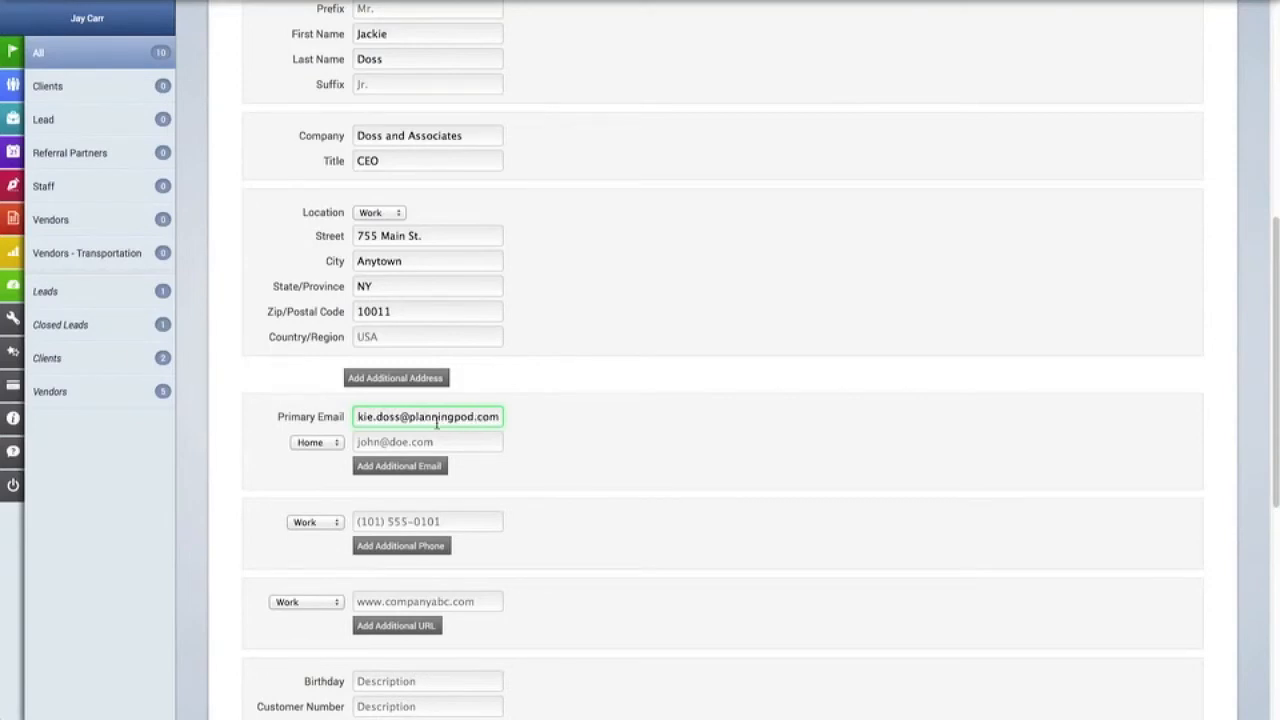
{"action": "left_click", "coordinate": [445, 528]}
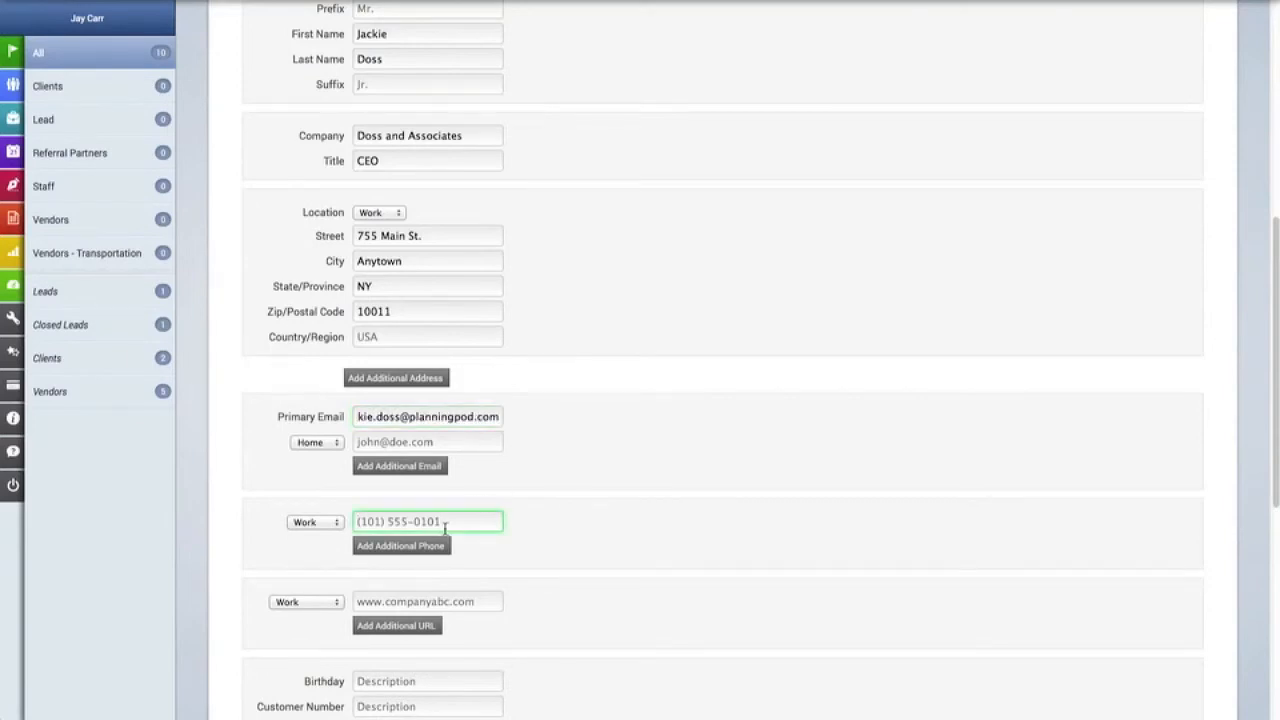
{"action": "type", "text": "555-24"}
{"action": "scroll", "coordinate": [511, 518], "scroll_direction": "down", "scroll_amount": 4}
{"action": "left_click", "coordinate": [421, 384]}
{"action": "type", "text": "22"}
{"action": "key", "text": "BackSpace"}
{"action": "key", "text": "BackSpace"}
{"action": "type", "text": "www.dossand"}
{"action": "type", "text": "associa"}
{"action": "type", "text": "tesinc.com"}
Fill in the birthday and customer number, and add the note 'Add notes here'.
{"action": "scroll", "coordinate": [437, 423], "scroll_direction": "down", "scroll_amount": 3}
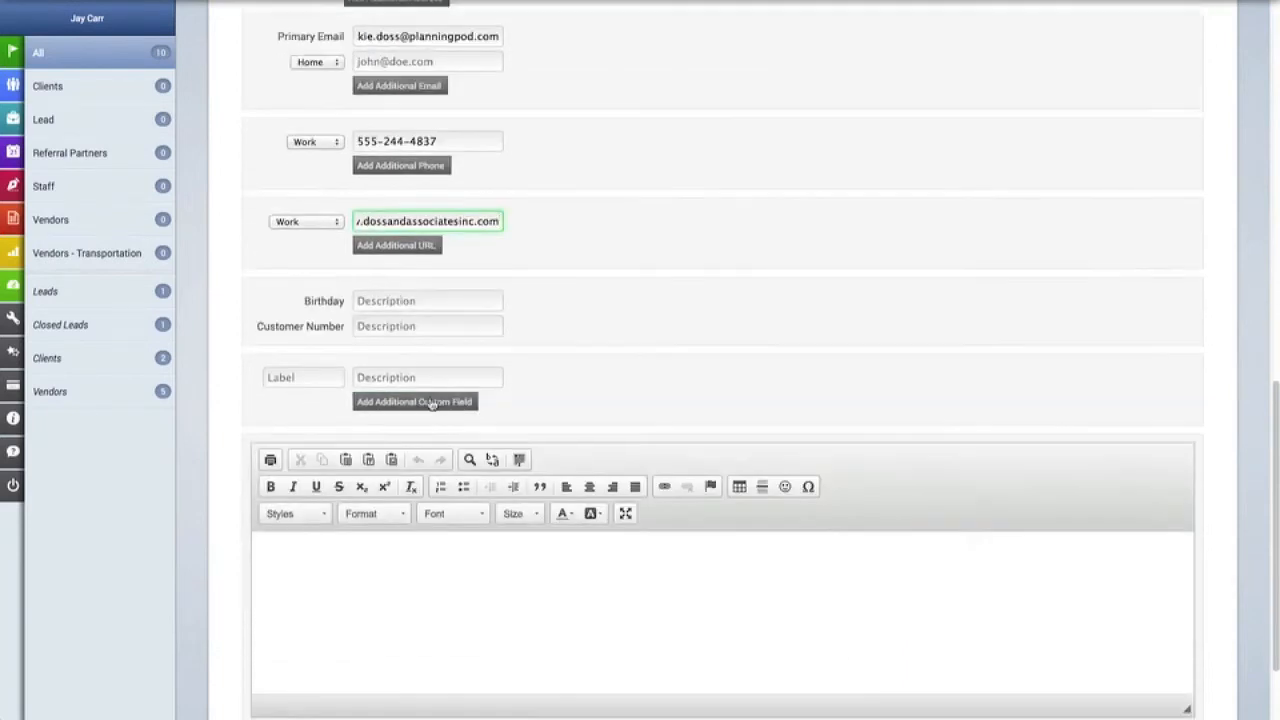
{"action": "left_click", "coordinate": [430, 300]}
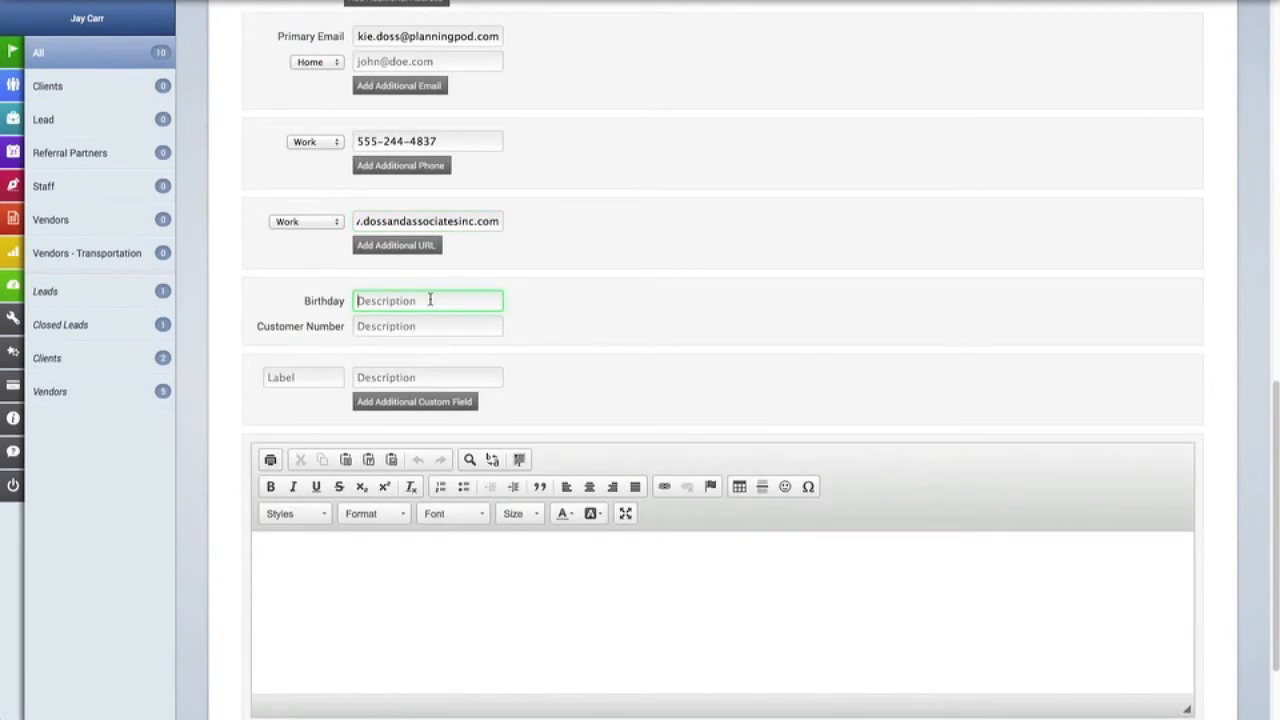
{"action": "type", "text": "March 15"}
{"action": "left_click", "coordinate": [463, 326]}
{"action": "type", "text": "465676-34"}
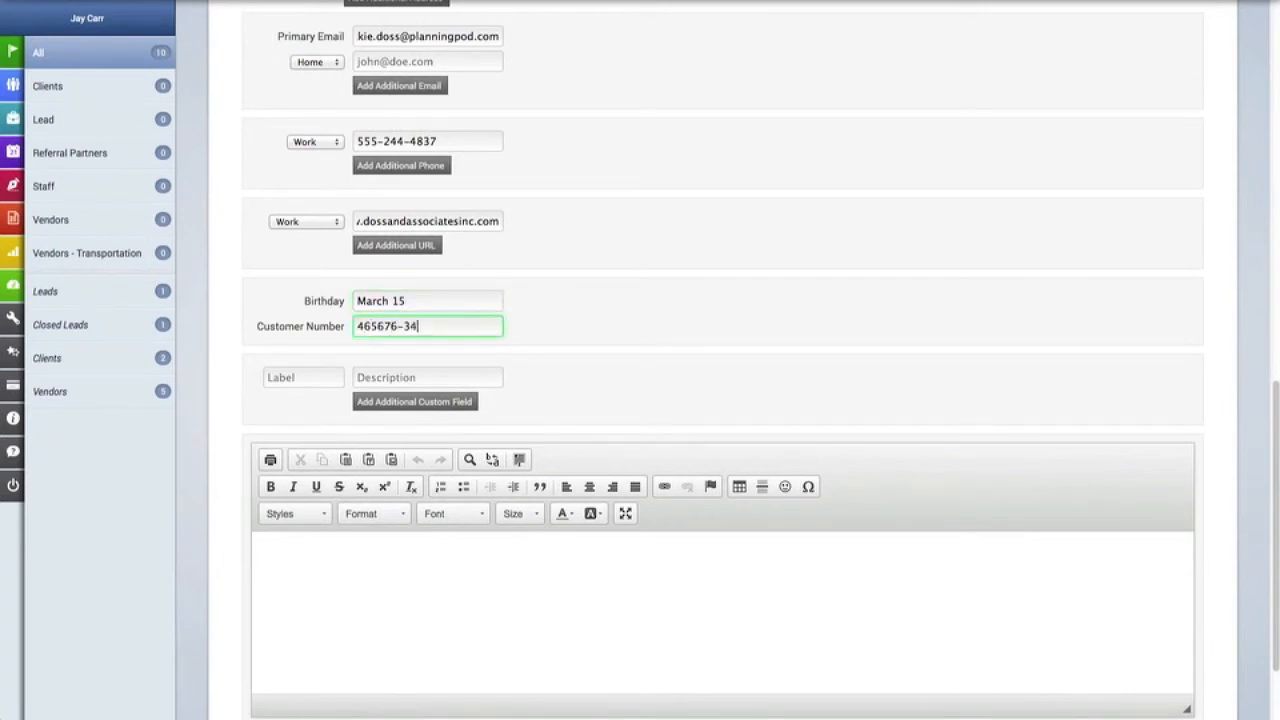
{"action": "scroll", "coordinate": [502, 300], "scroll_direction": "down", "scroll_amount": 2}
{"action": "left_click", "coordinate": [432, 478]}
{"action": "type", "text": "Add notes here"}
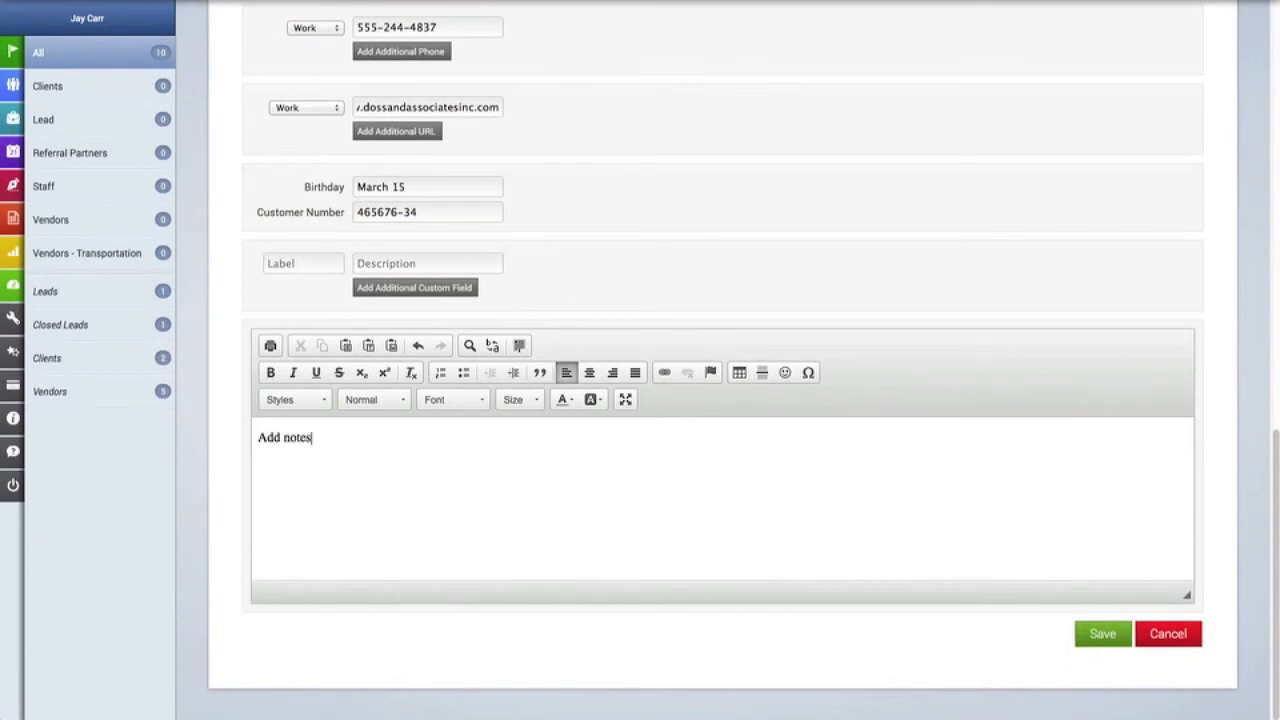
Save the new contact, reopen its record and start a new activity under Track Activity.
{"action": "left_click", "coordinate": [1101, 636]}
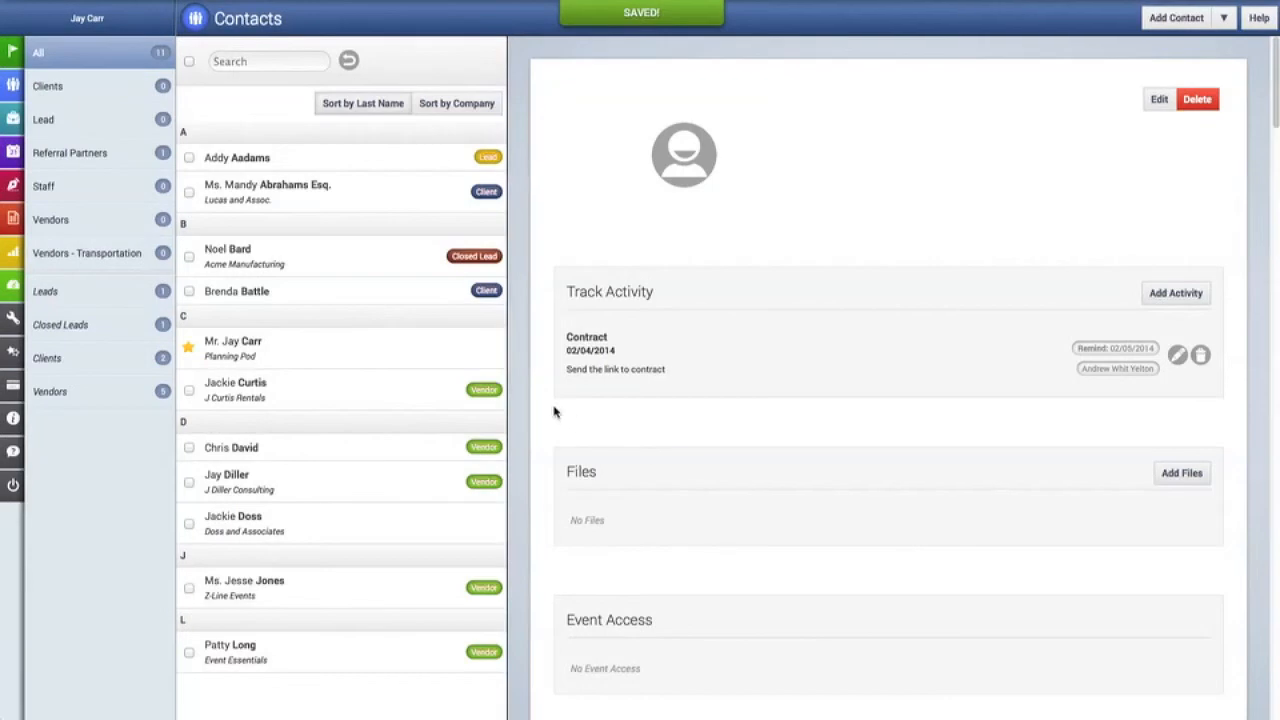
{"action": "left_click", "coordinate": [330, 532]}
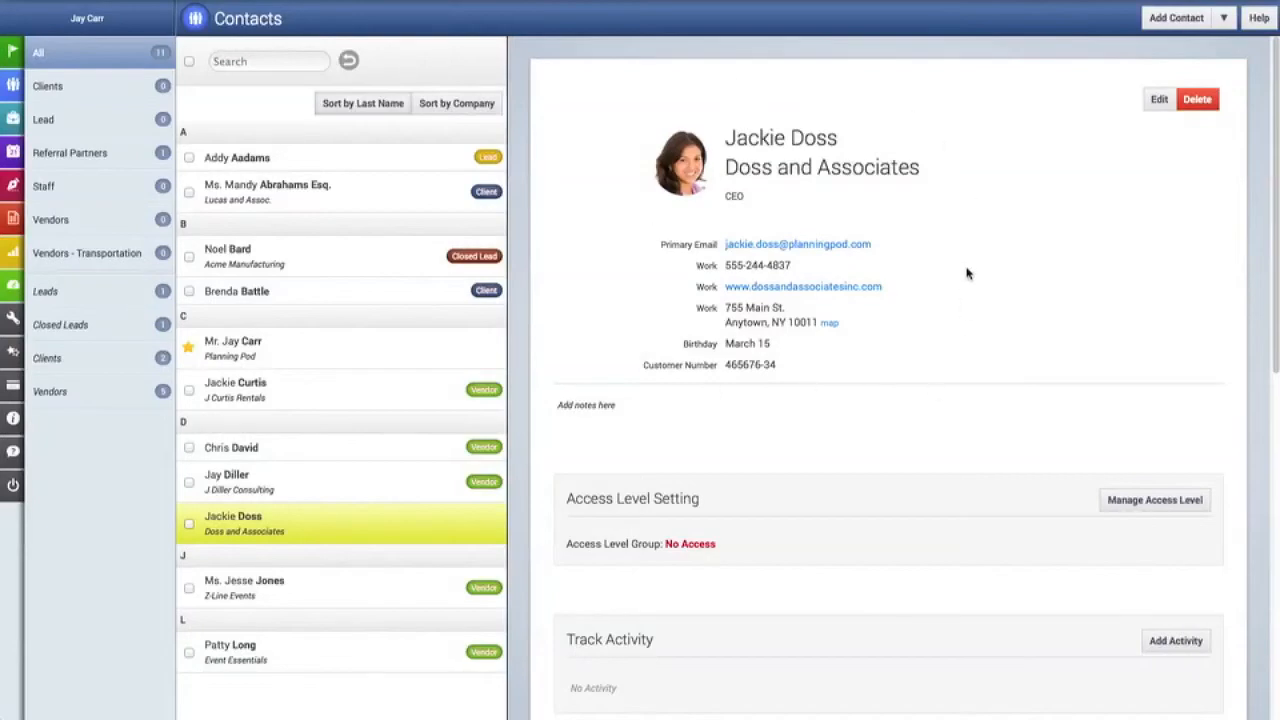
{"action": "scroll", "coordinate": [831, 400], "scroll_direction": "down", "scroll_amount": 3}
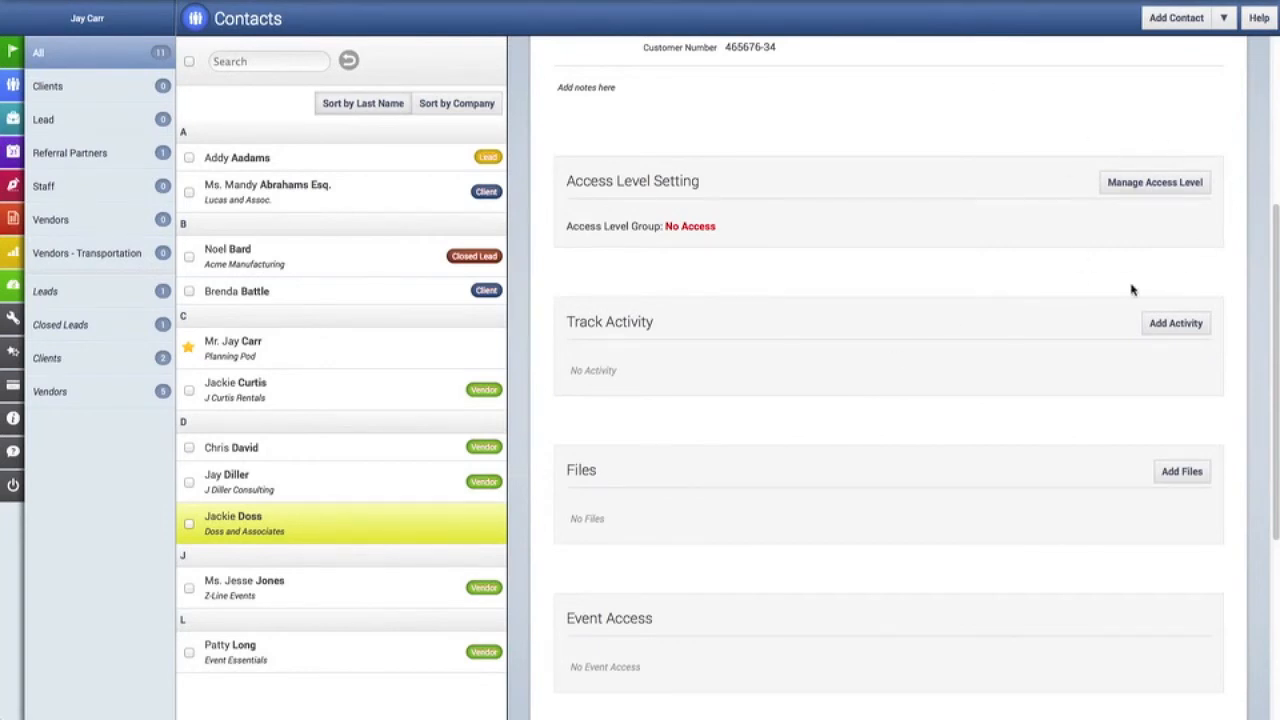
{"action": "scroll", "coordinate": [1074, 357], "scroll_direction": "down", "scroll_amount": 1}
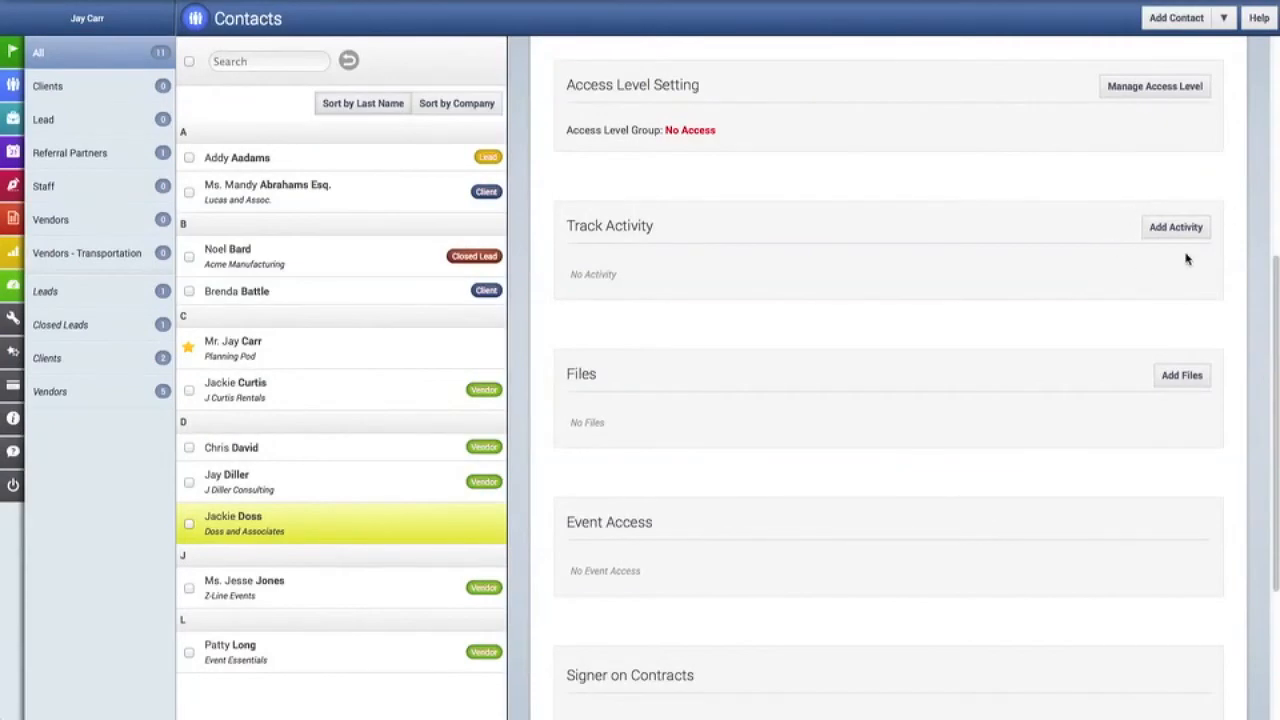
{"action": "left_click", "coordinate": [1183, 229]}
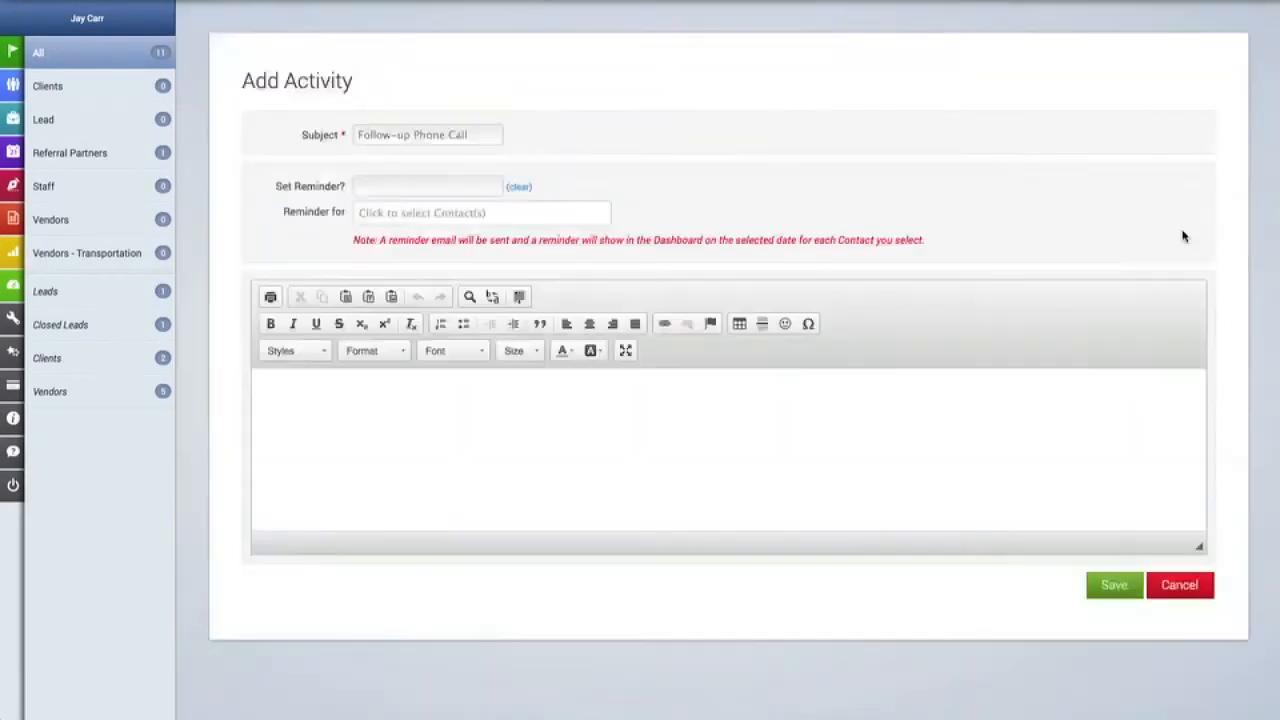
Enter subject 'Call to set up initial meeting' with a February 27 reminder for two contacts.
{"action": "left_click", "coordinate": [391, 141]}
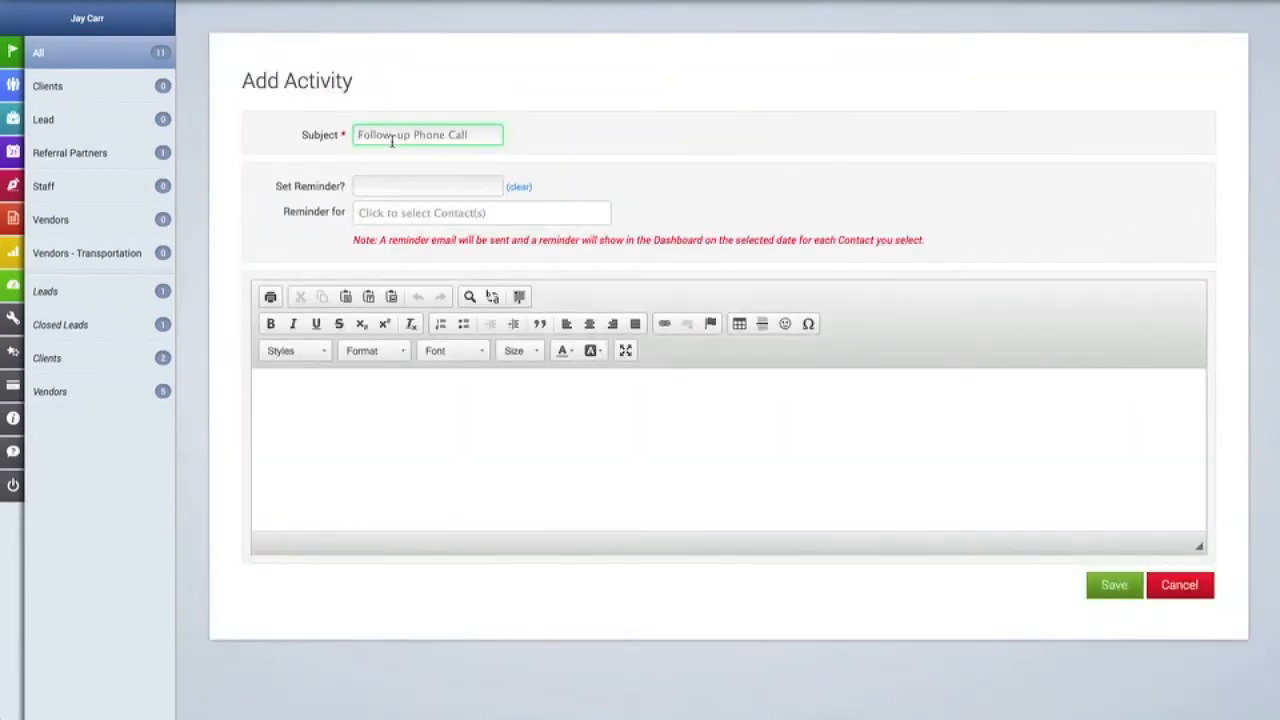
{"action": "type", "text": "Call to set up initial meeting"}
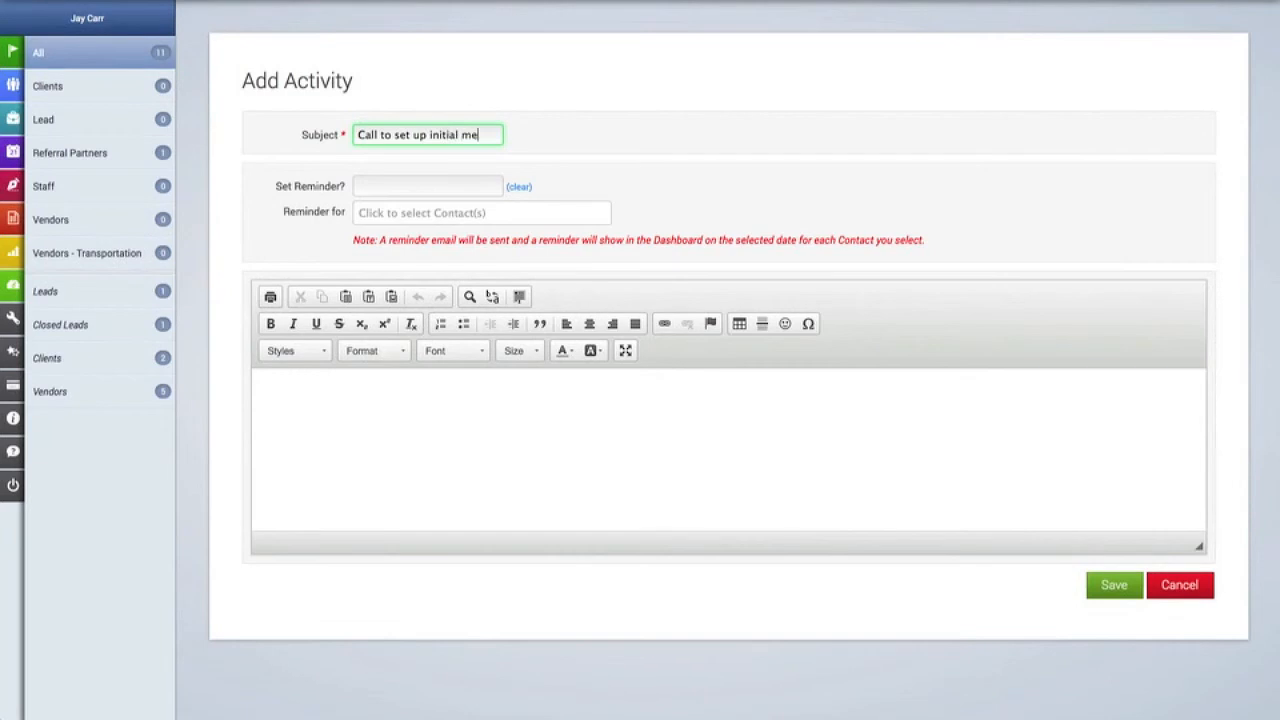
{"action": "left_click", "coordinate": [367, 185]}
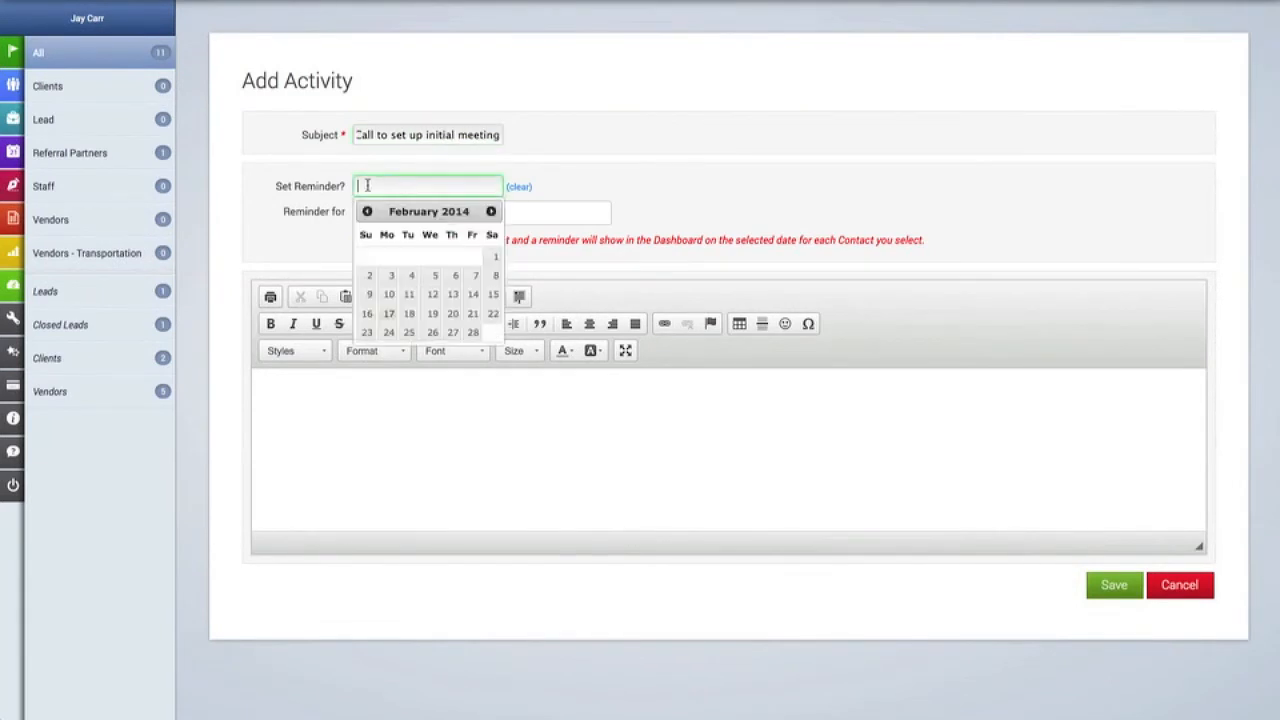
{"action": "left_click", "coordinate": [452, 333]}
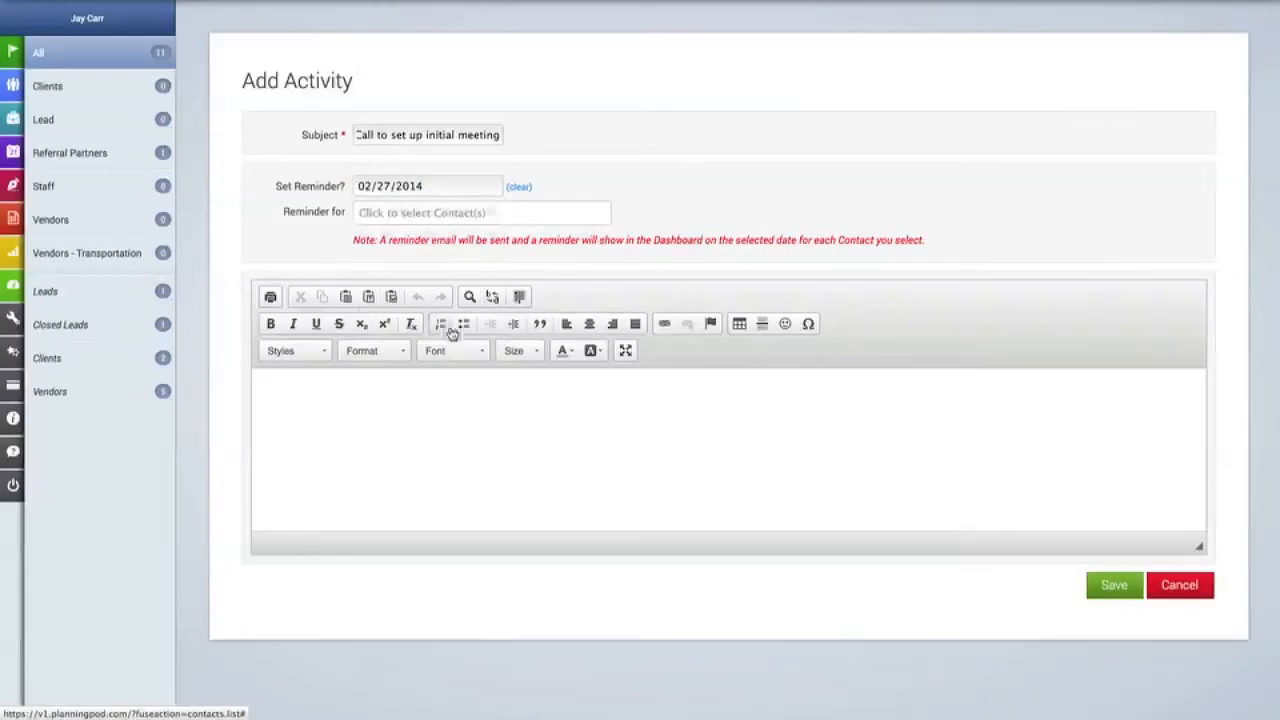
{"action": "left_click", "coordinate": [407, 213]}
{"action": "scroll", "coordinate": [412, 300], "scroll_direction": "down", "scroll_amount": 1}
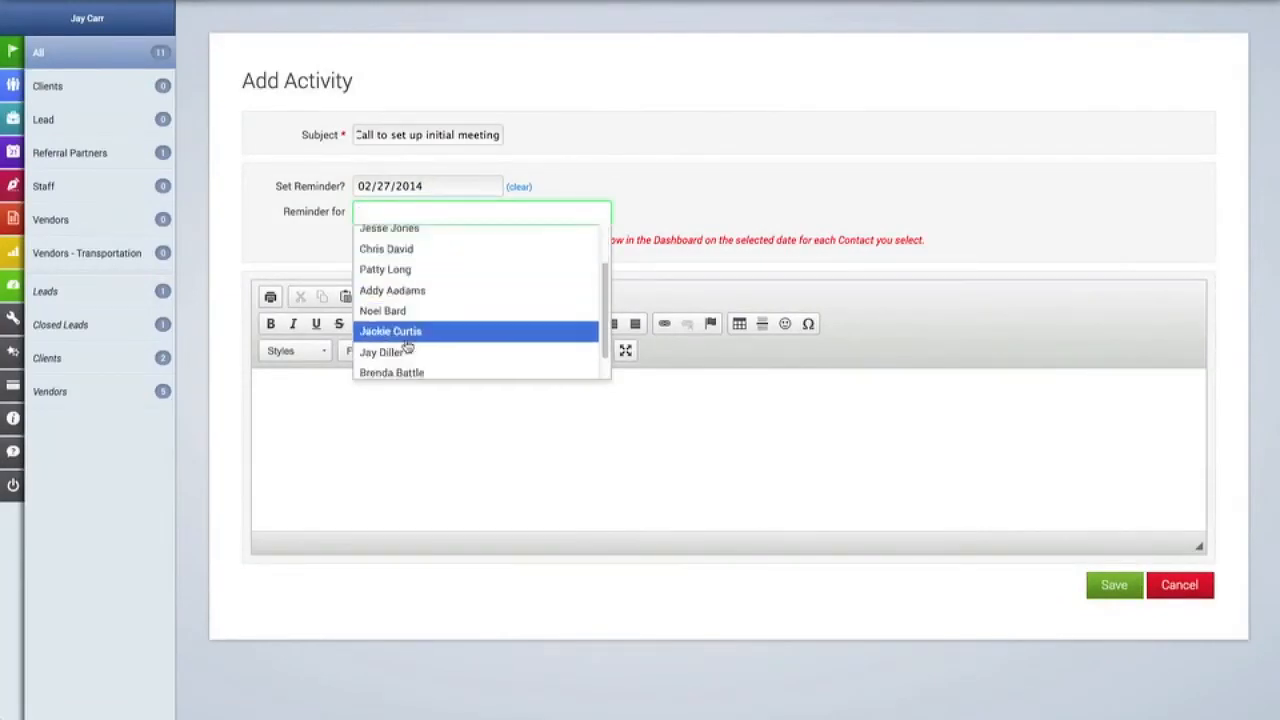
{"action": "left_click", "coordinate": [407, 348]}
{"action": "left_click", "coordinate": [495, 220]}
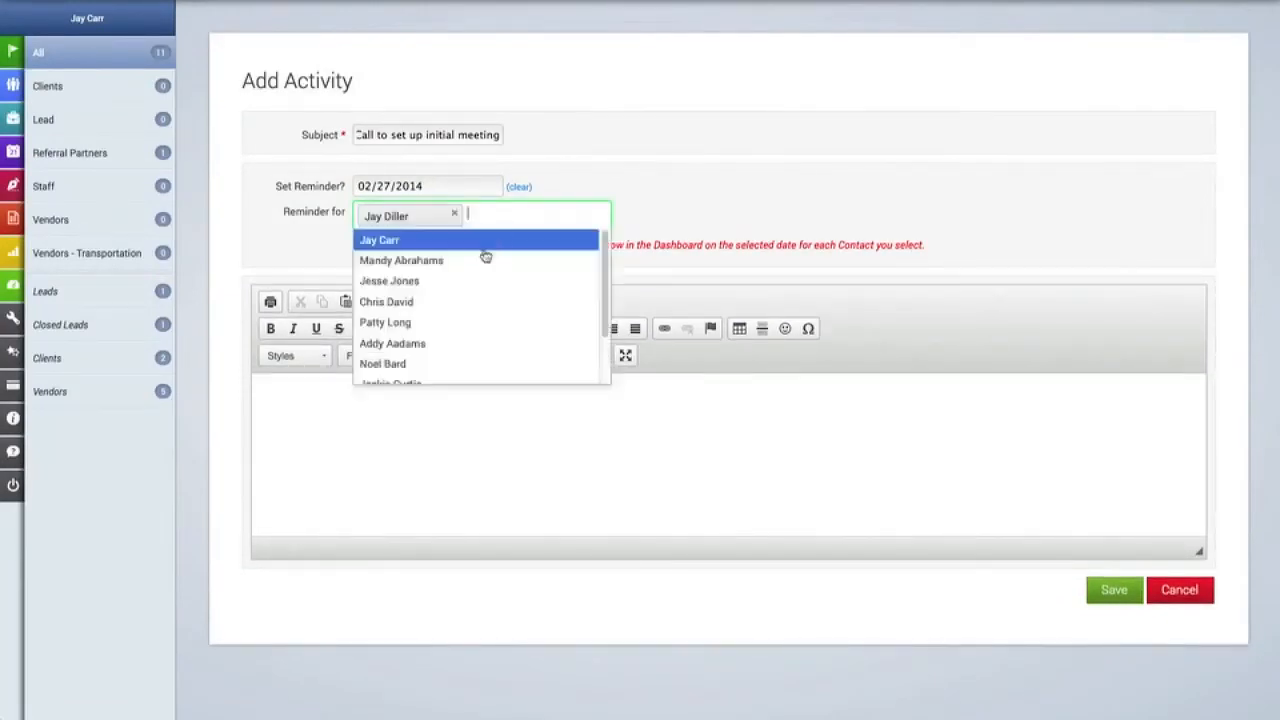
{"action": "left_click", "coordinate": [440, 306]}
Add the description 'Discuss day and time as well as expectations for even' and save the activity.
{"action": "left_click", "coordinate": [422, 432]}
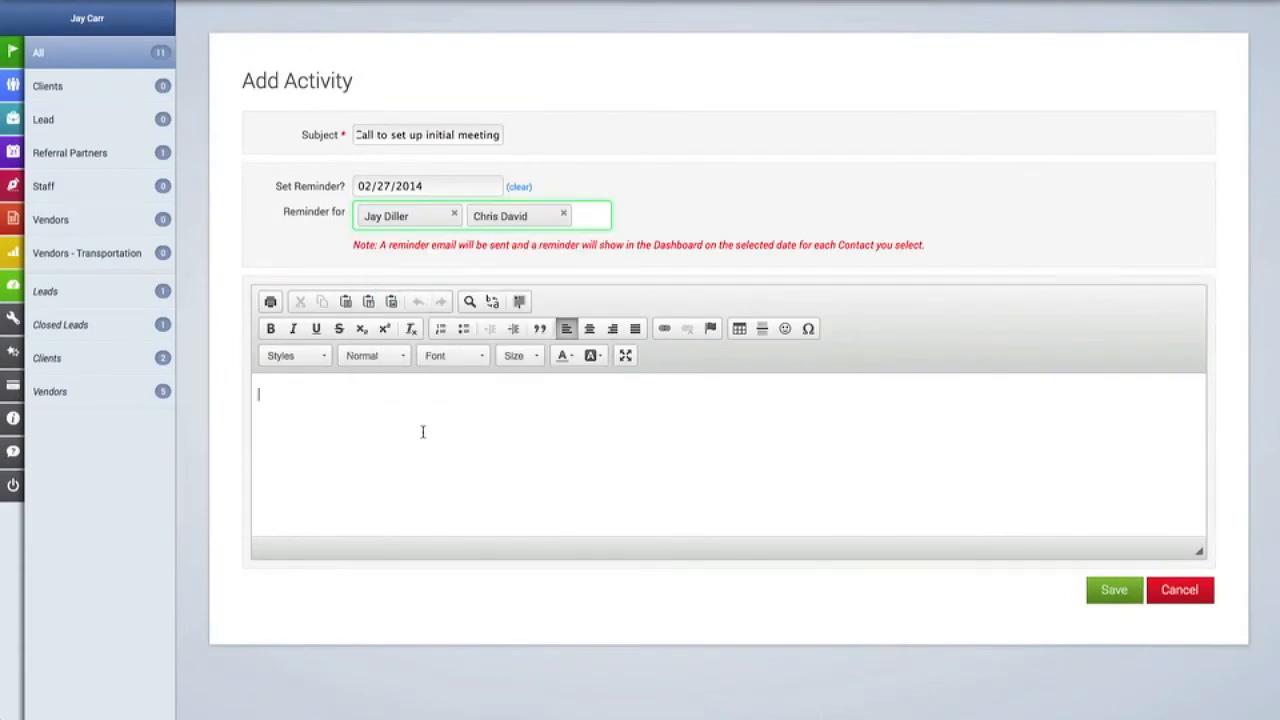
{"action": "type", "text": "Le"}
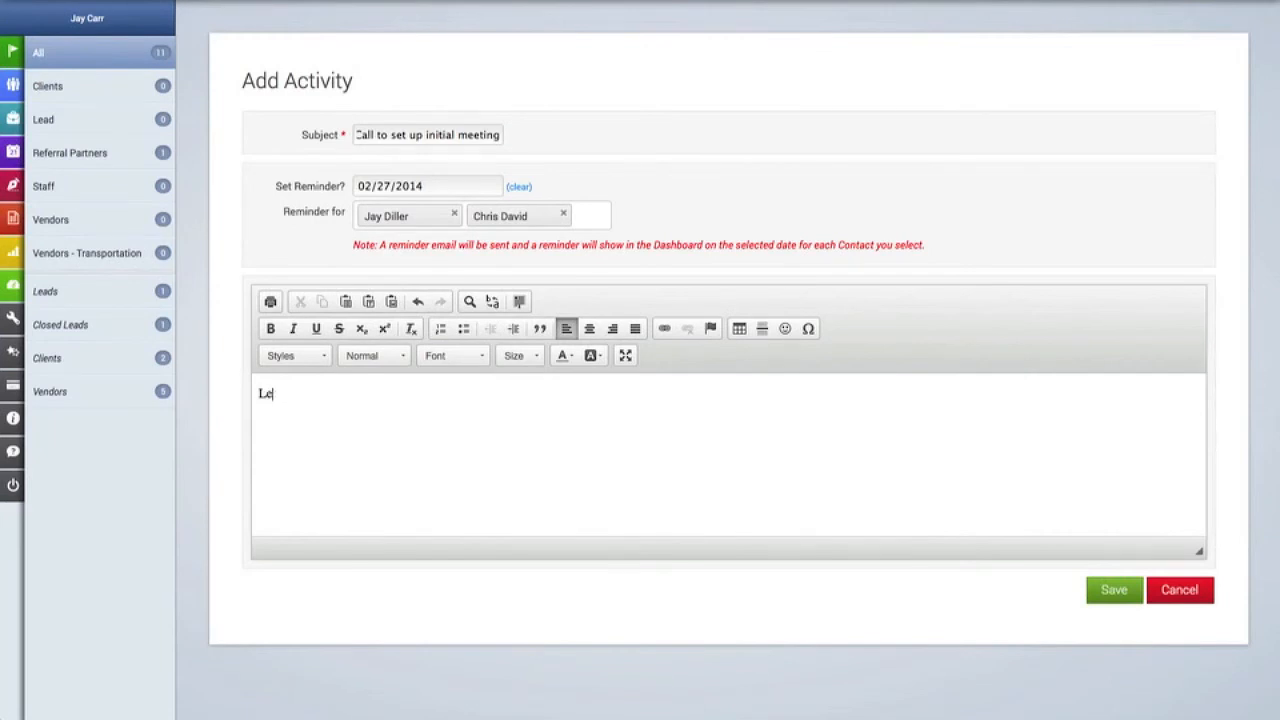
{"action": "type", "text": "Discuss day and time as well as expectations "}
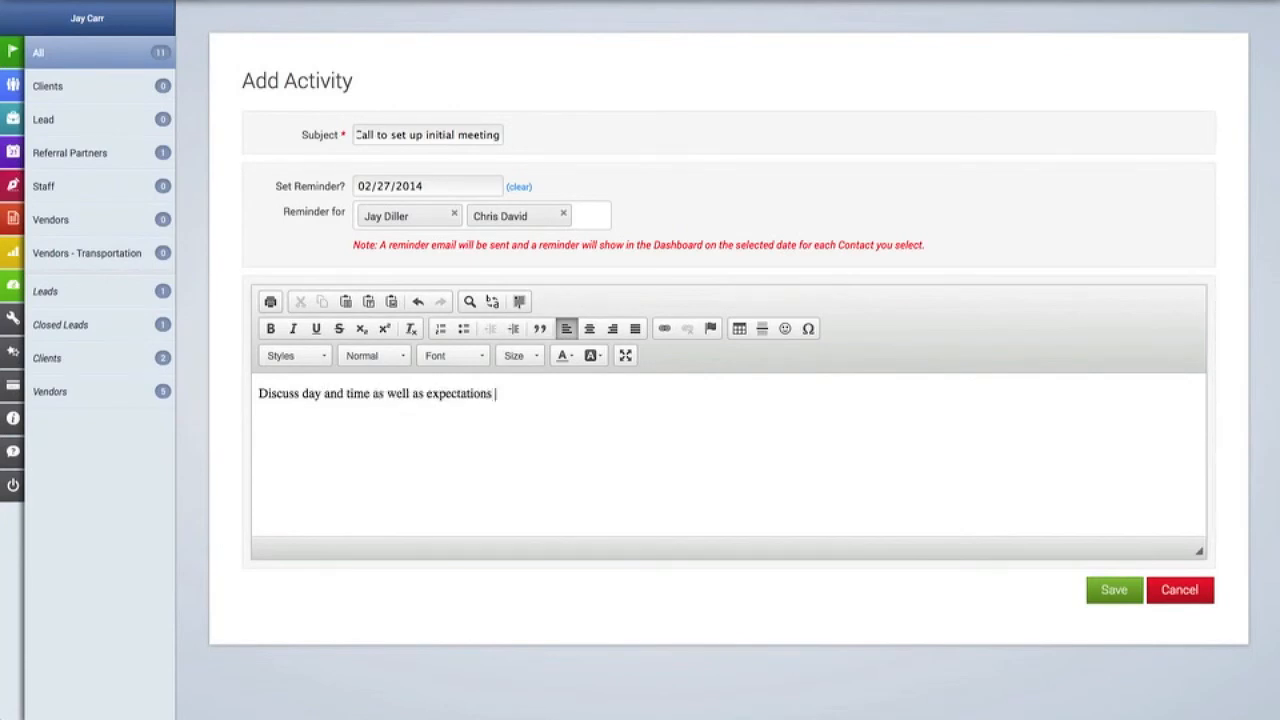
{"action": "type", "text": "for event."}
{"action": "left_click", "coordinate": [1108, 590]}
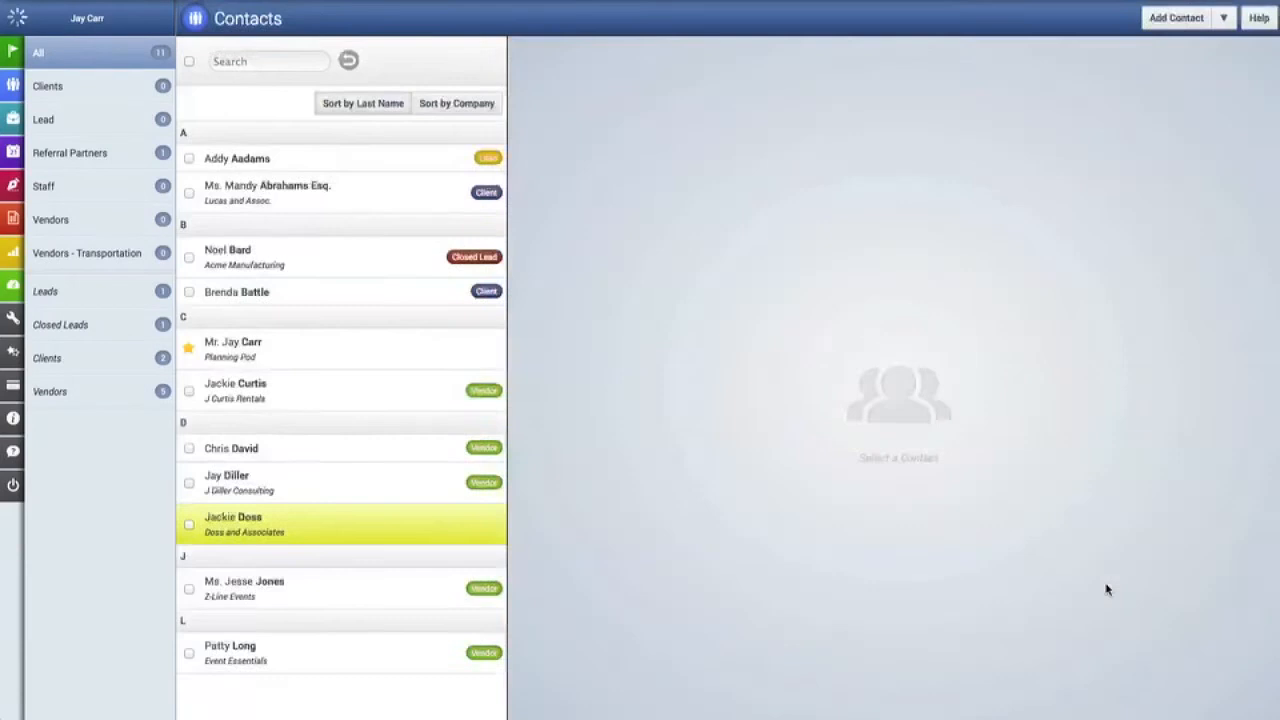
Scroll down to the contact's Files section and choose Add Files.
{"action": "scroll", "coordinate": [911, 505], "scroll_direction": "down", "scroll_amount": 5}
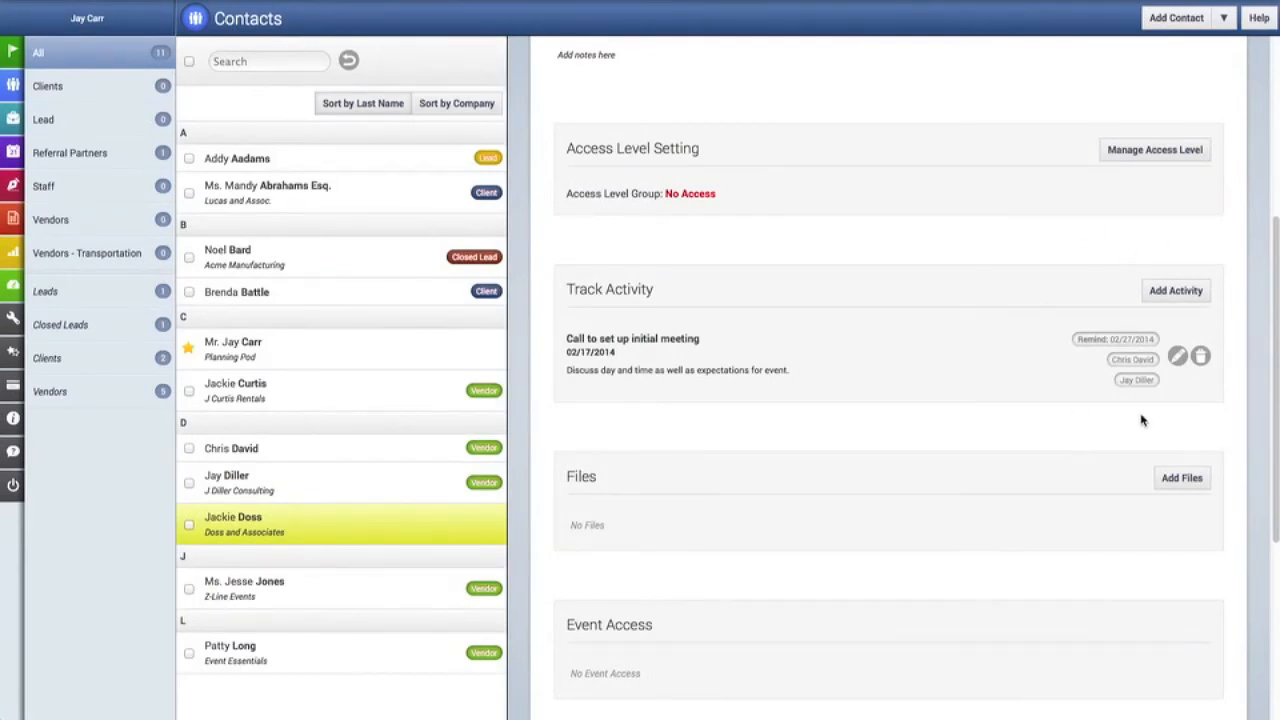
{"action": "scroll", "coordinate": [1142, 420], "scroll_direction": "down", "scroll_amount": 3}
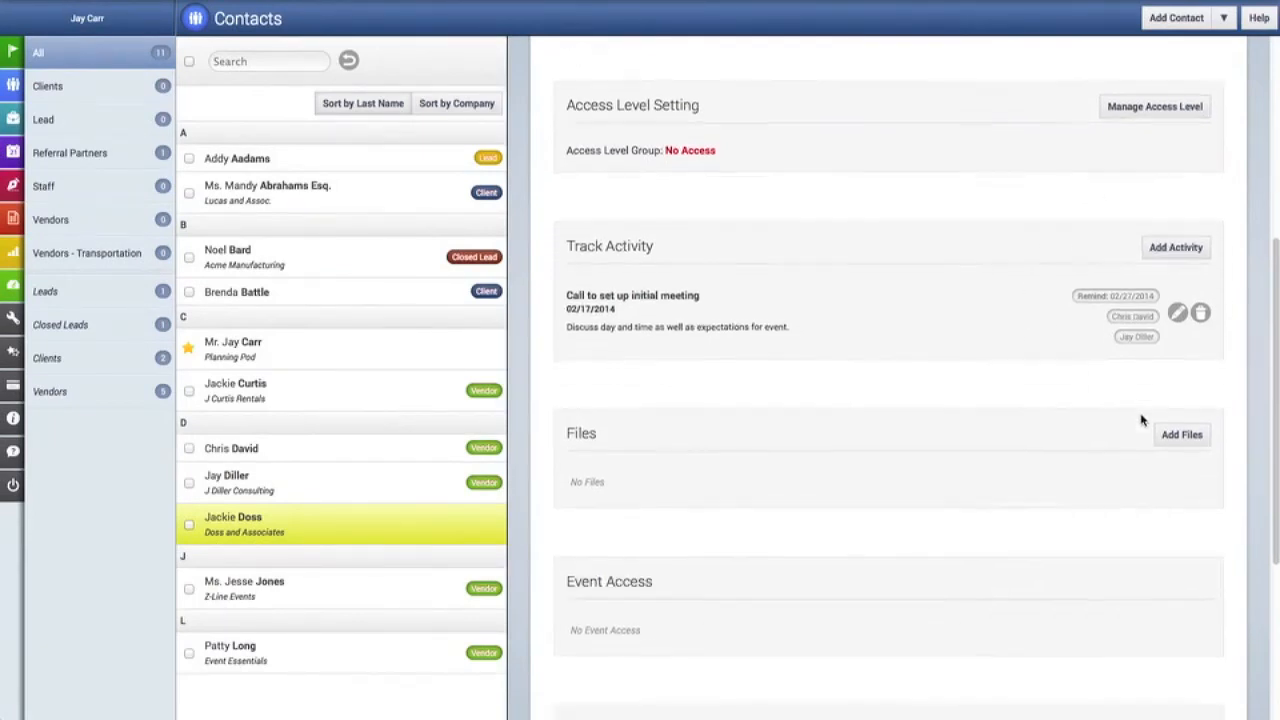
{"action": "left_click", "coordinate": [1177, 330]}
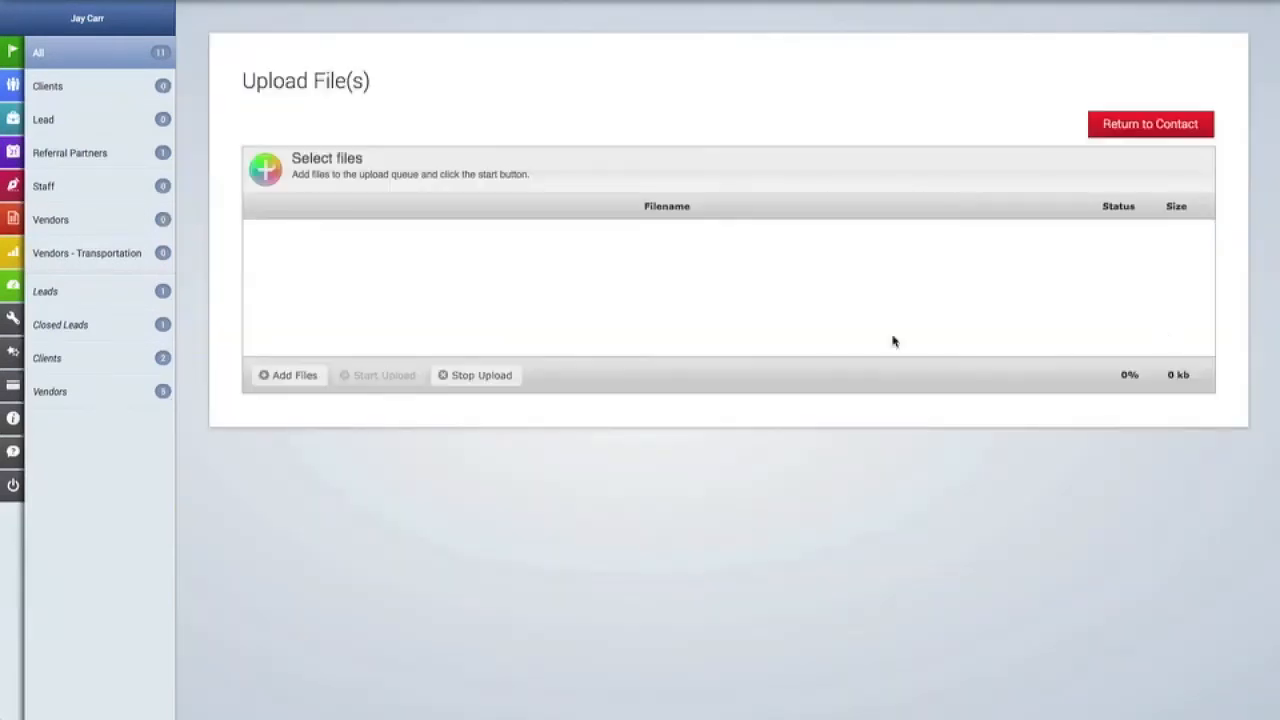
Select eBrochure.pdf, Client Background.doc, AddressList.xlsx, mwwProLogo.png and the iStock photo from Assets Folder.
{"action": "left_click", "coordinate": [314, 375]}
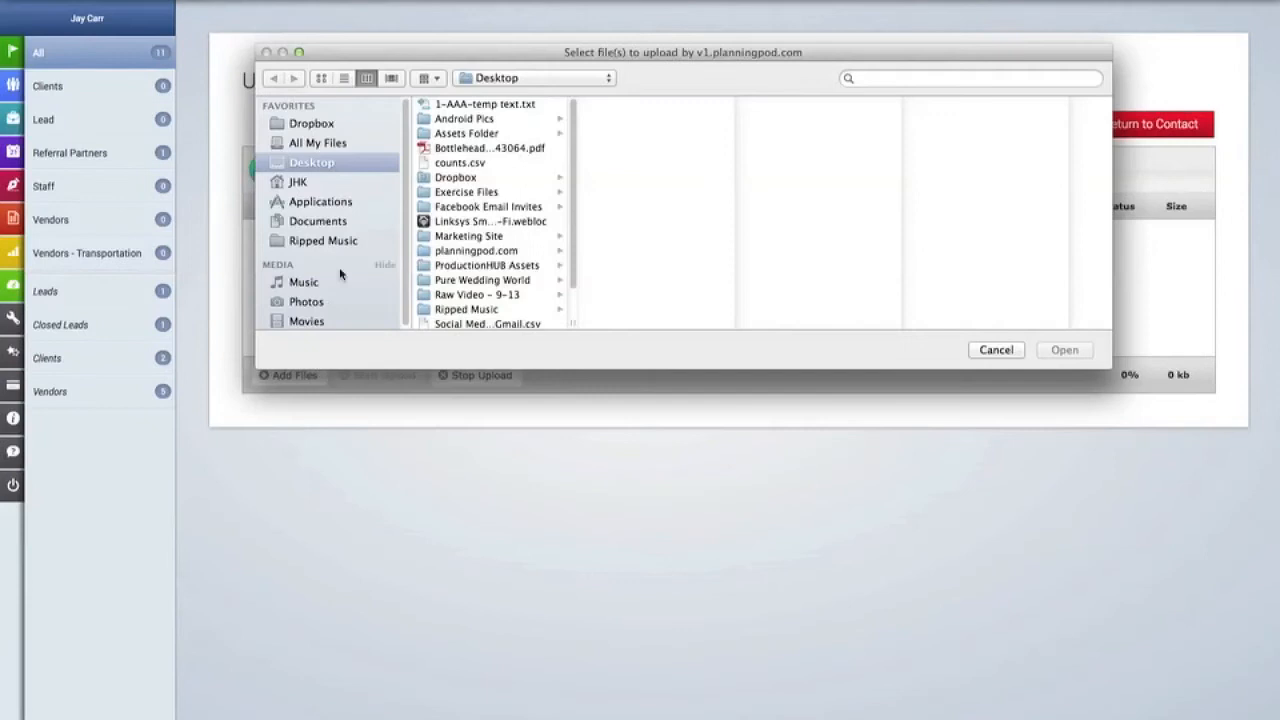
{"action": "left_click", "coordinate": [466, 135]}
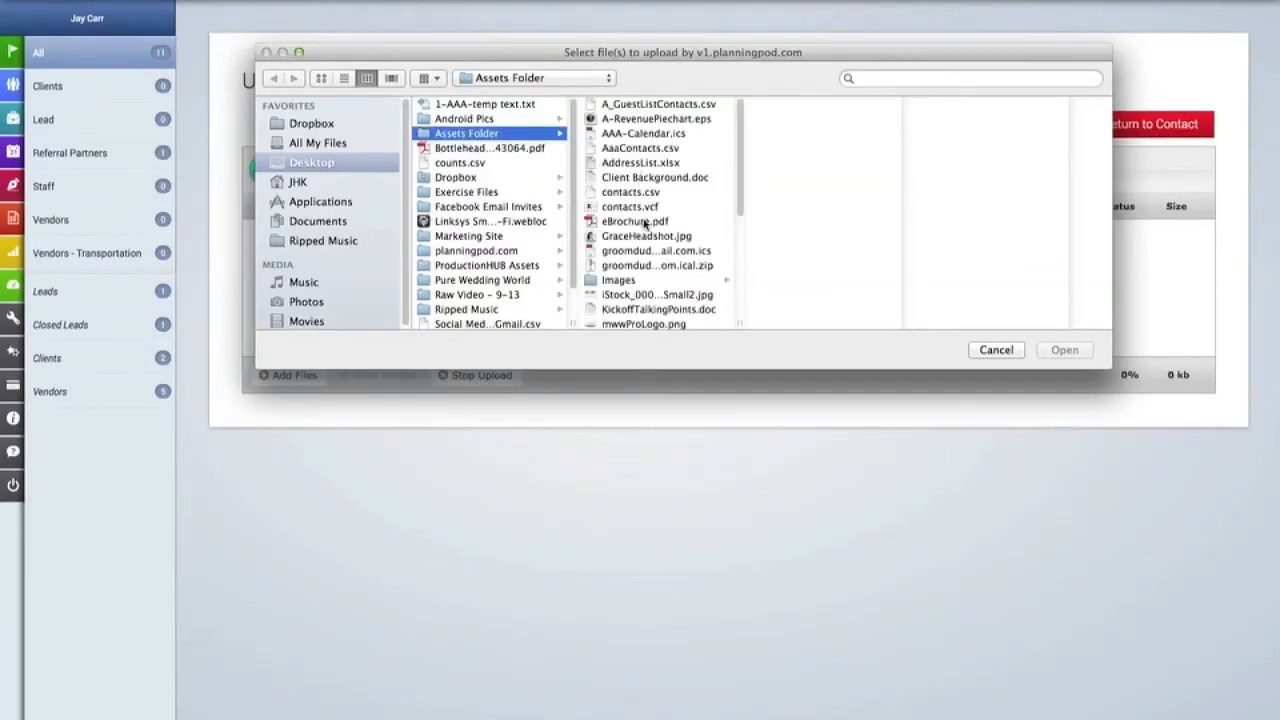
{"action": "left_click", "coordinate": [645, 221]}
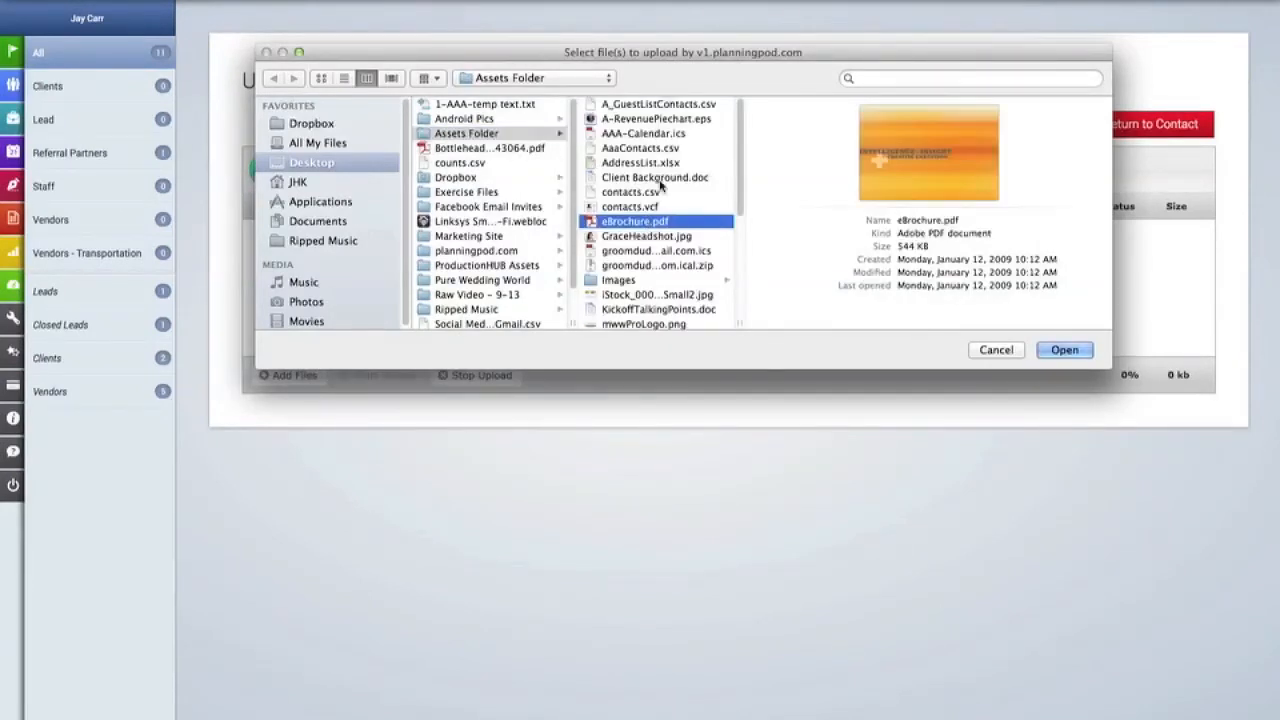
{"action": "left_click", "coordinate": [660, 179], "text": "super"}
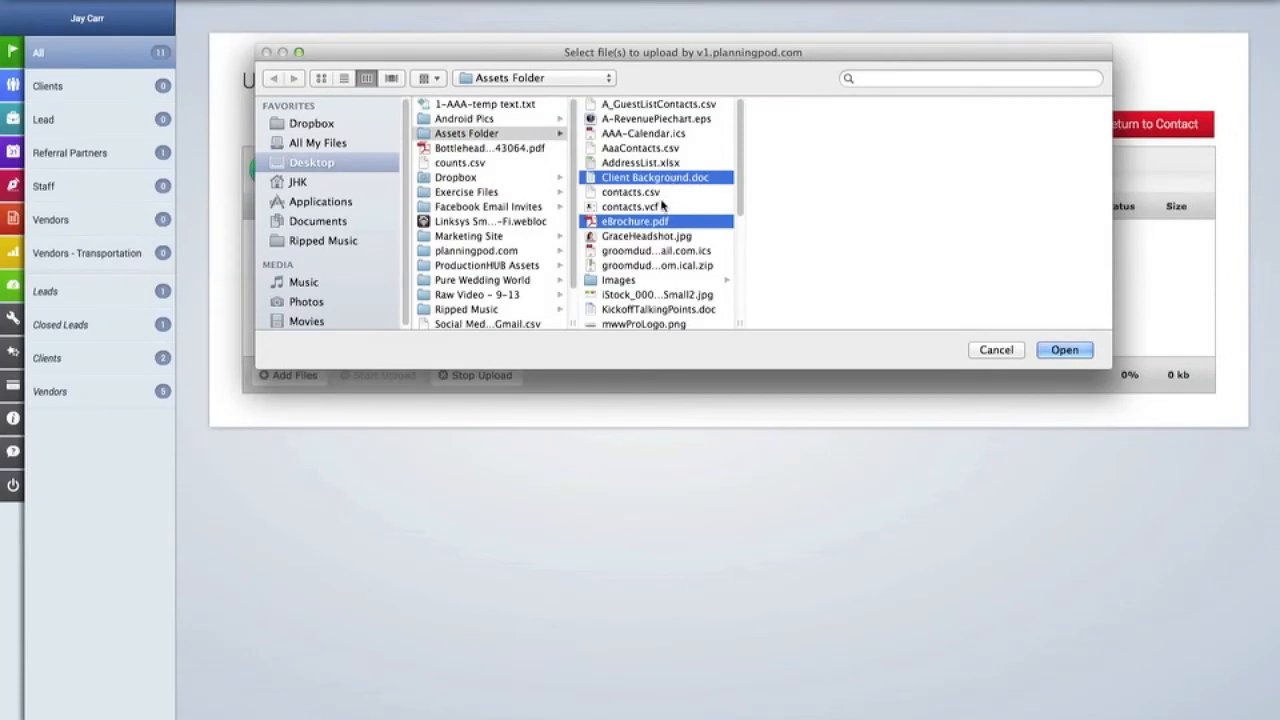
{"action": "left_click", "coordinate": [668, 163], "text": "super"}
{"action": "scroll", "coordinate": [669, 191], "scroll_direction": "down", "scroll_amount": 3}
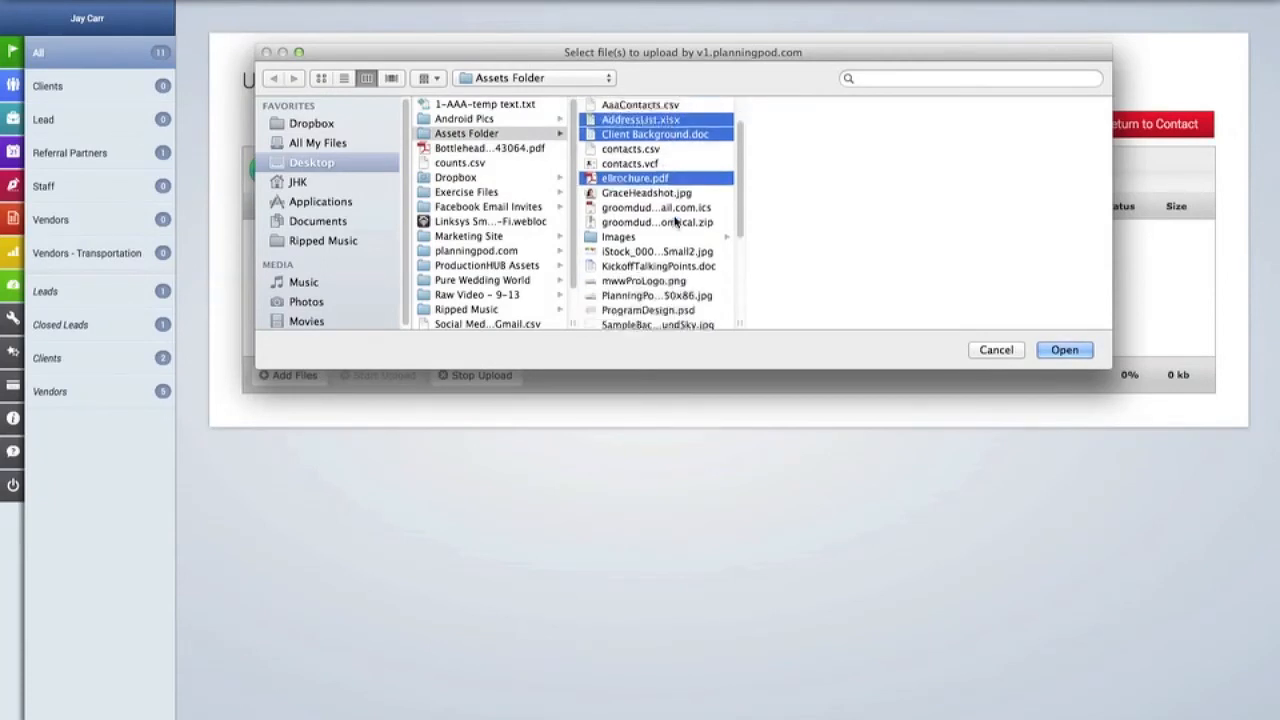
{"action": "left_click", "coordinate": [678, 254], "text": "super"}
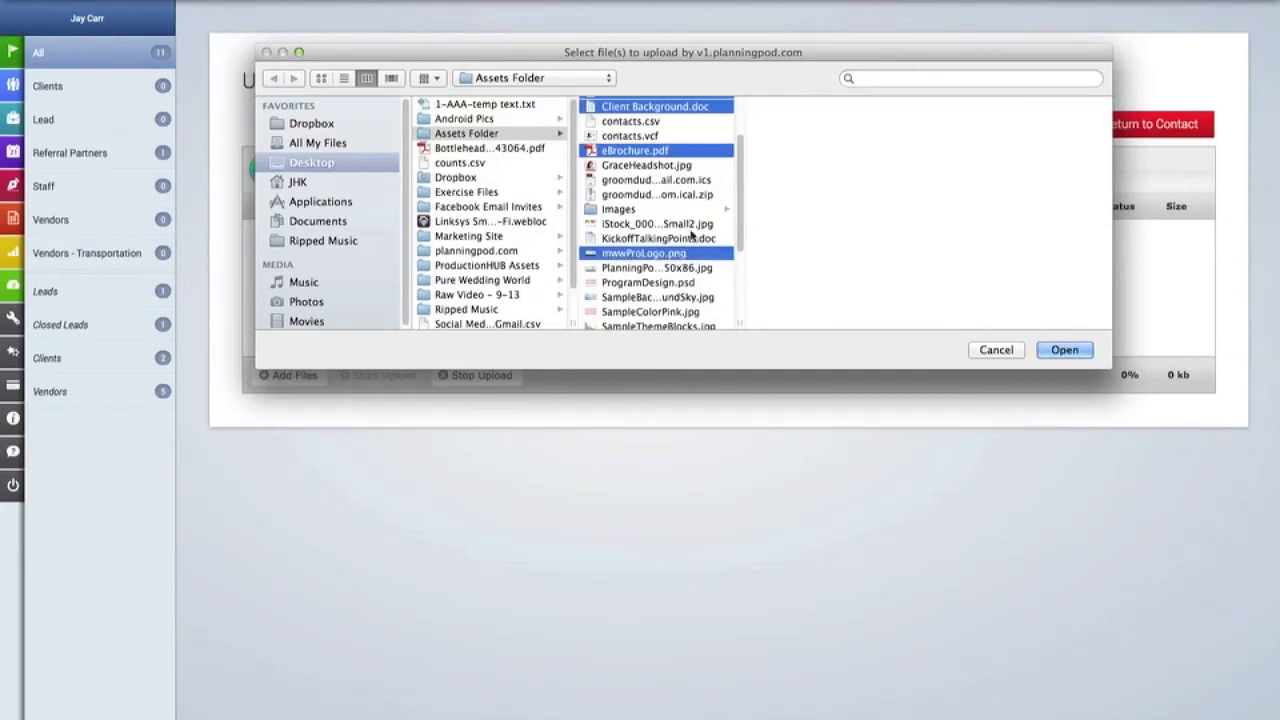
{"action": "left_click", "coordinate": [692, 224], "text": "super"}
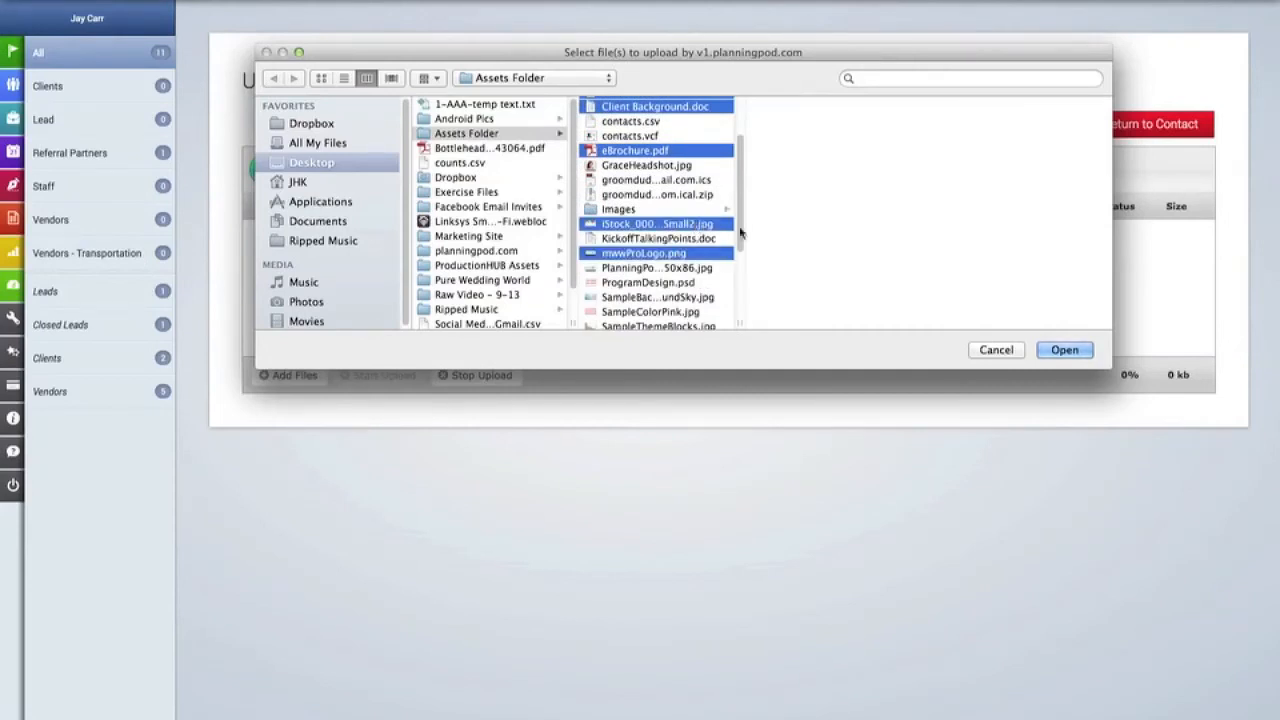
Queue and upload the five files, then return to the contact record.
{"action": "left_click", "coordinate": [1063, 350]}
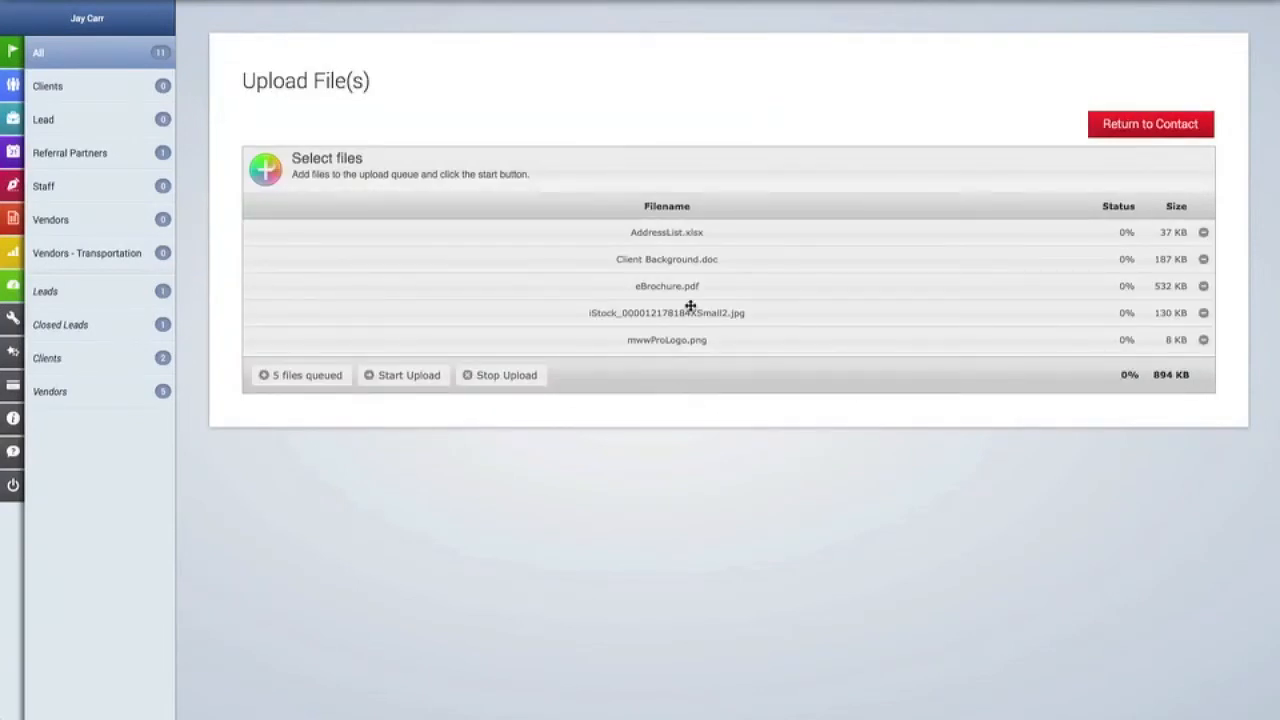
{"action": "left_click", "coordinate": [424, 381]}
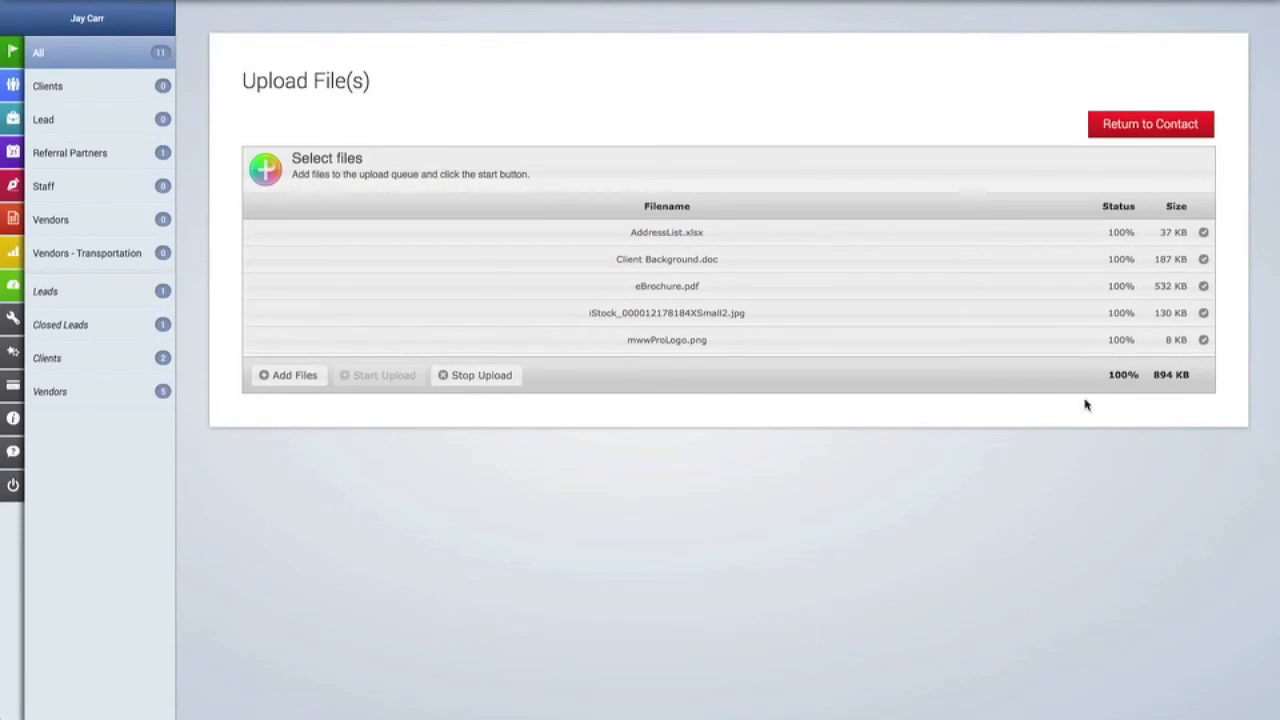
{"action": "left_click", "coordinate": [1110, 127]}
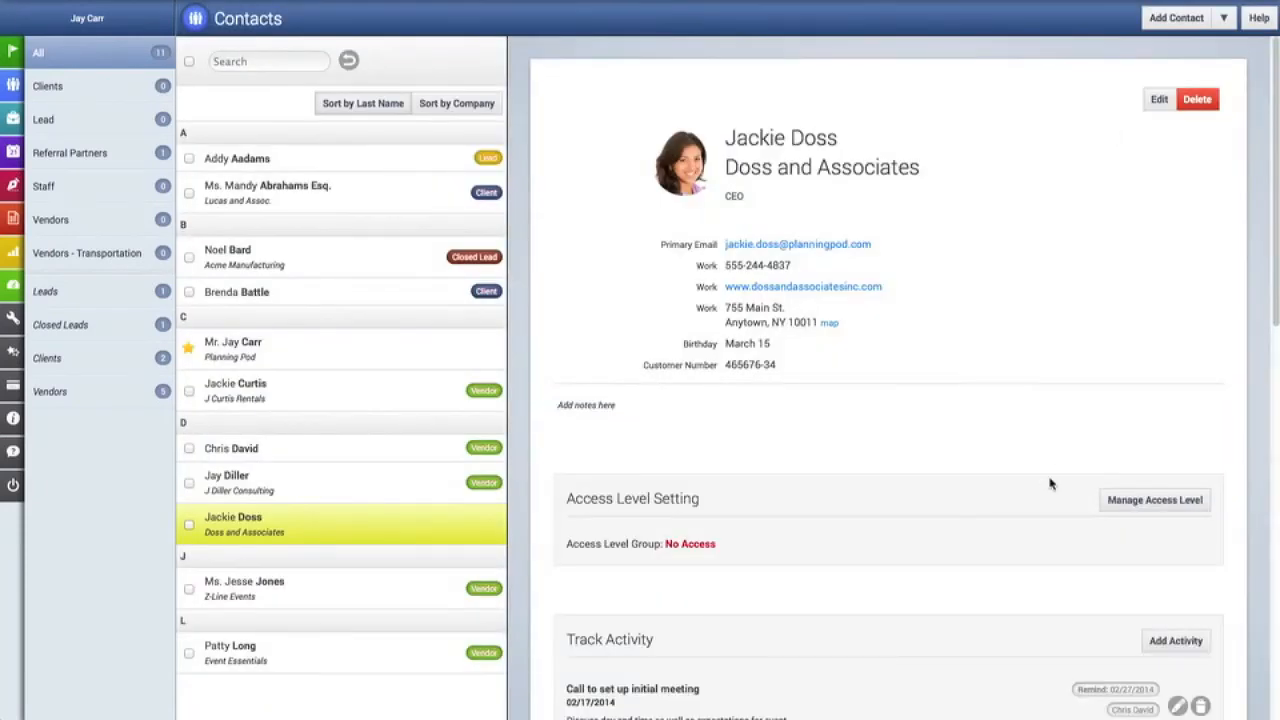
Open the dropdown beside Add Contact with group, import and export options.
{"action": "scroll", "coordinate": [1050, 483], "scroll_direction": "down", "scroll_amount": 5}
{"action": "scroll", "coordinate": [1050, 483], "scroll_direction": "down", "scroll_amount": 2}
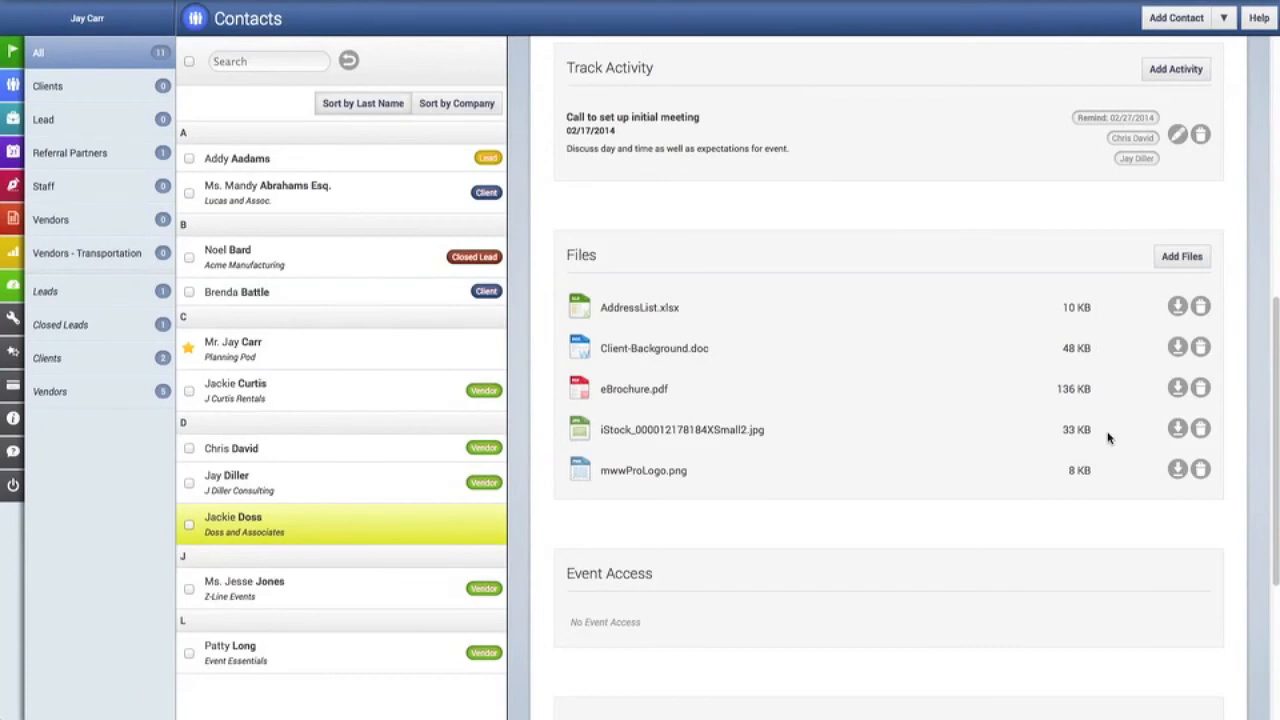
{"action": "scroll", "coordinate": [1108, 437], "scroll_direction": "up", "scroll_amount": 5}
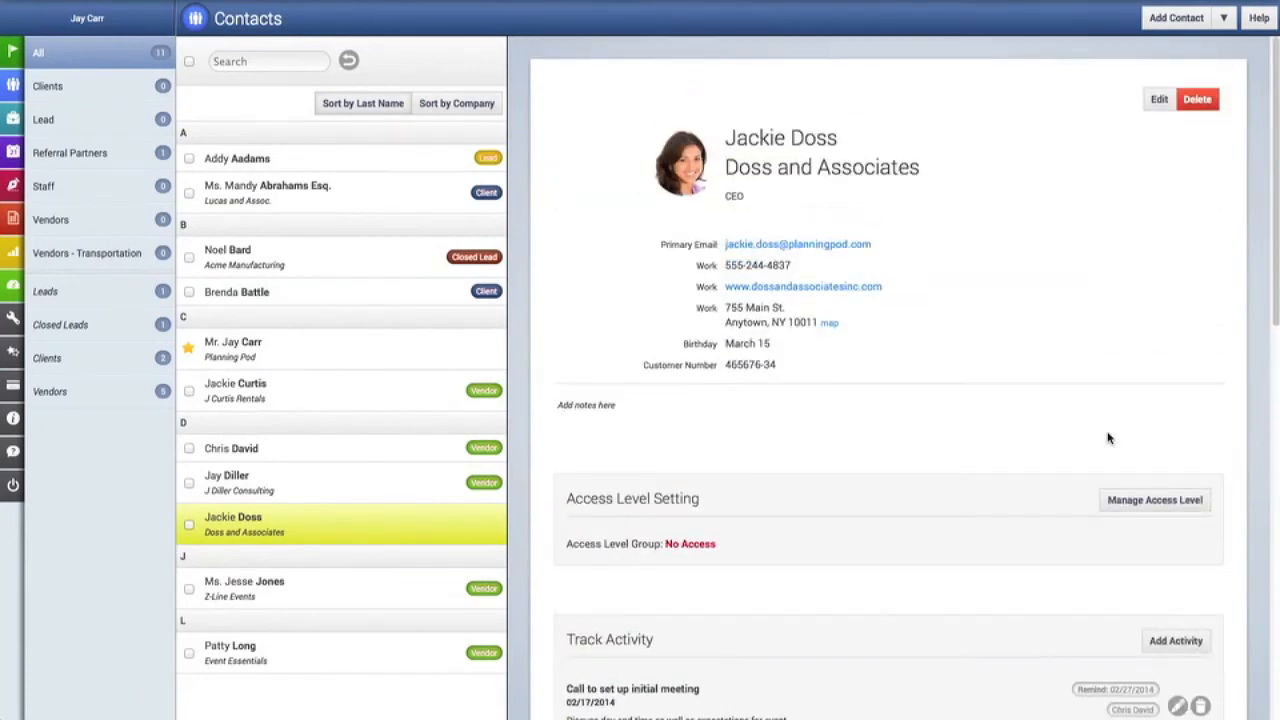
{"action": "left_click", "coordinate": [1224, 20]}
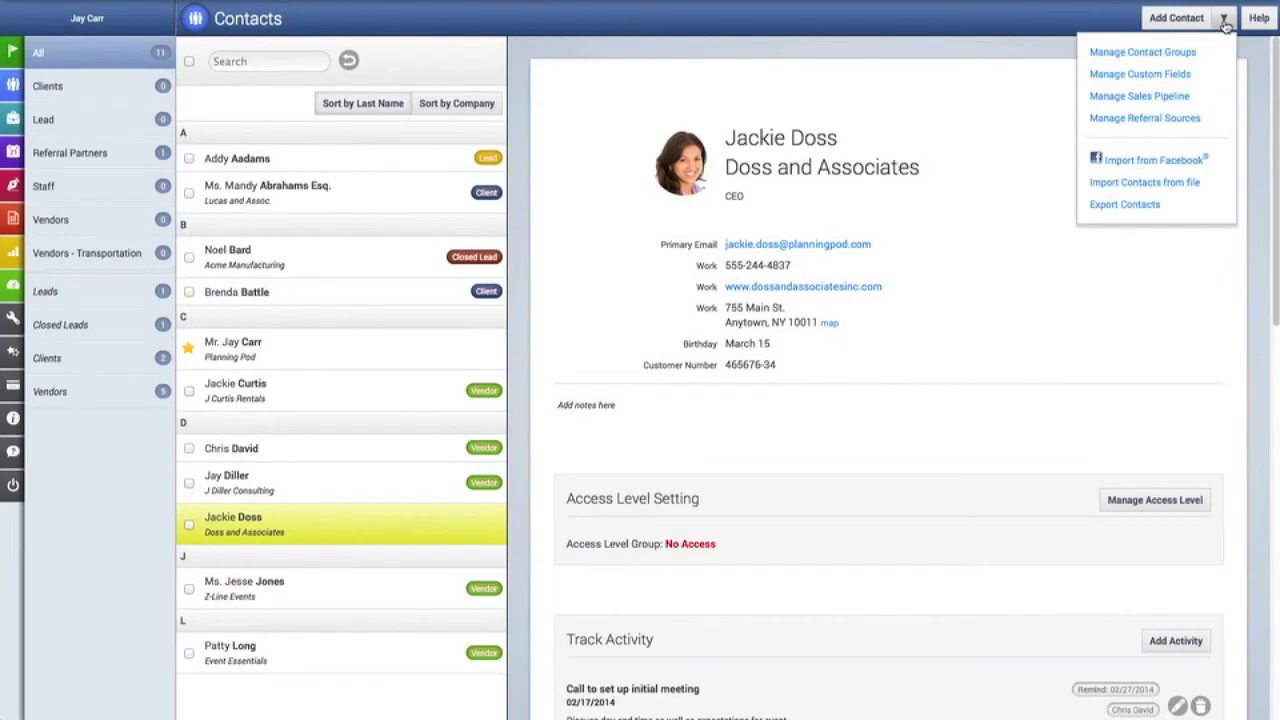
Choose Import Contacts from file and load AaaContacts.csv from Assets Folder.
{"action": "left_click", "coordinate": [1193, 185]}
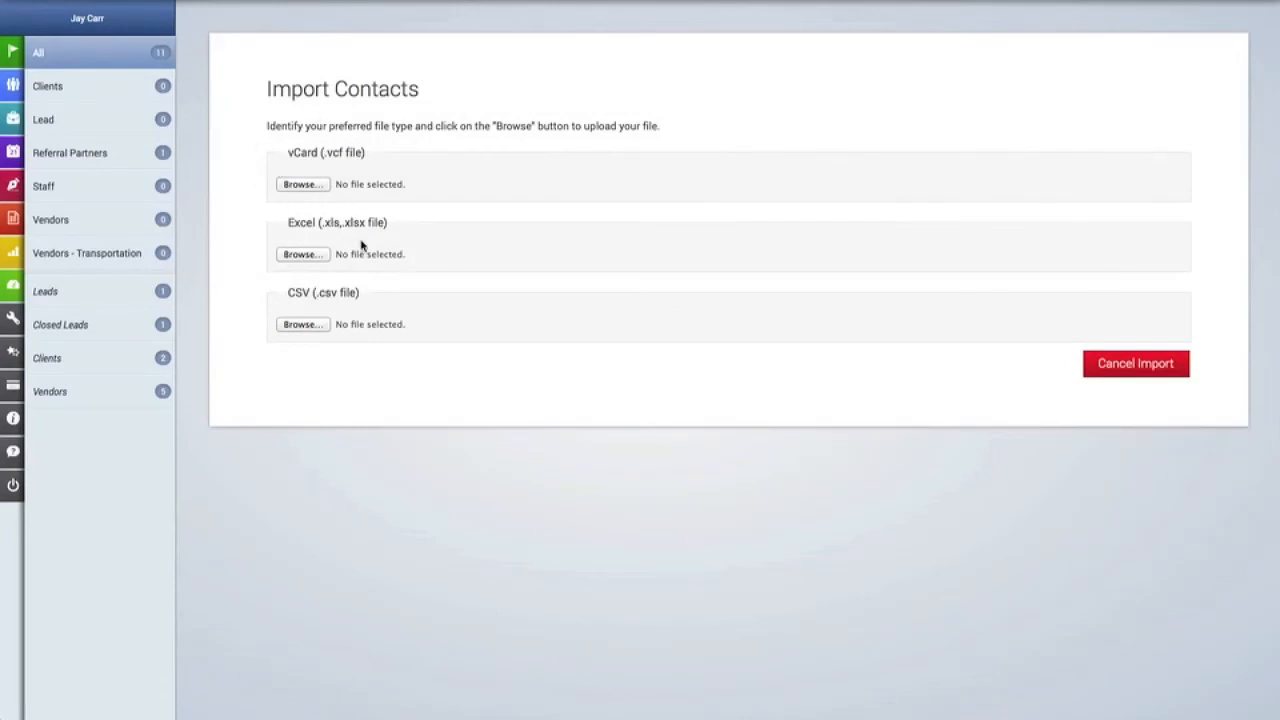
{"action": "left_click", "coordinate": [302, 324]}
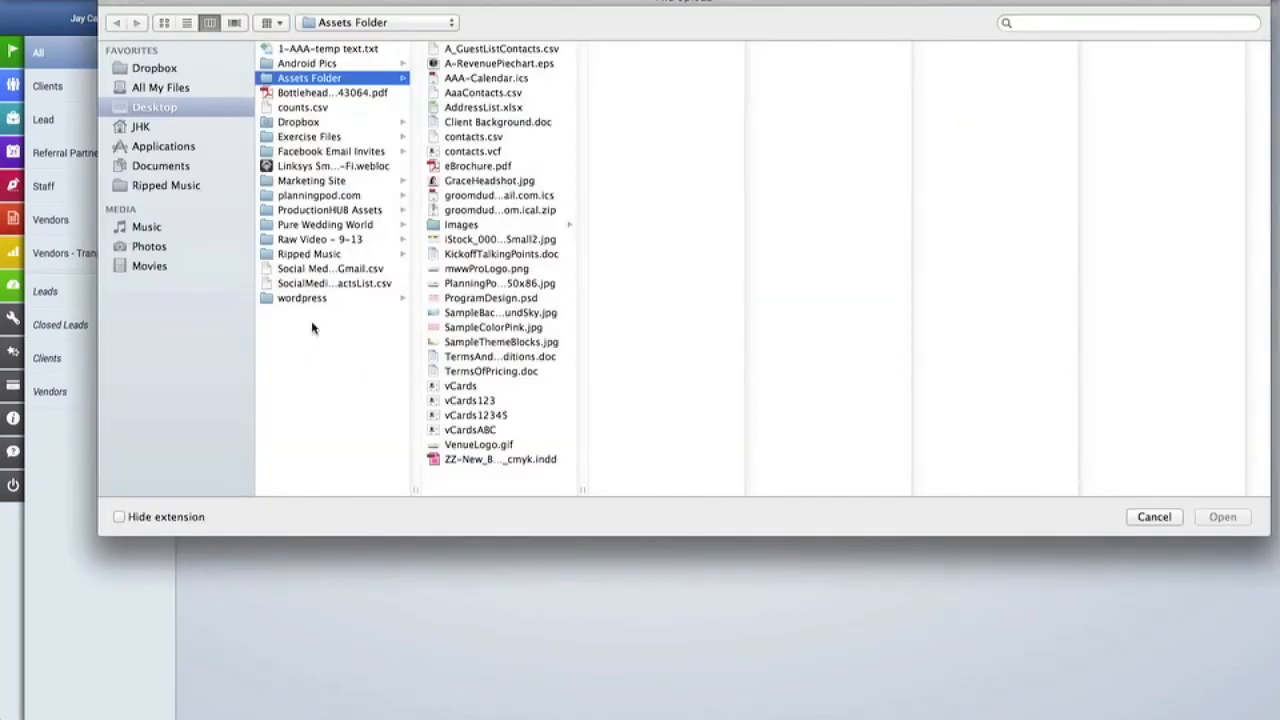
{"action": "left_click", "coordinate": [483, 92]}
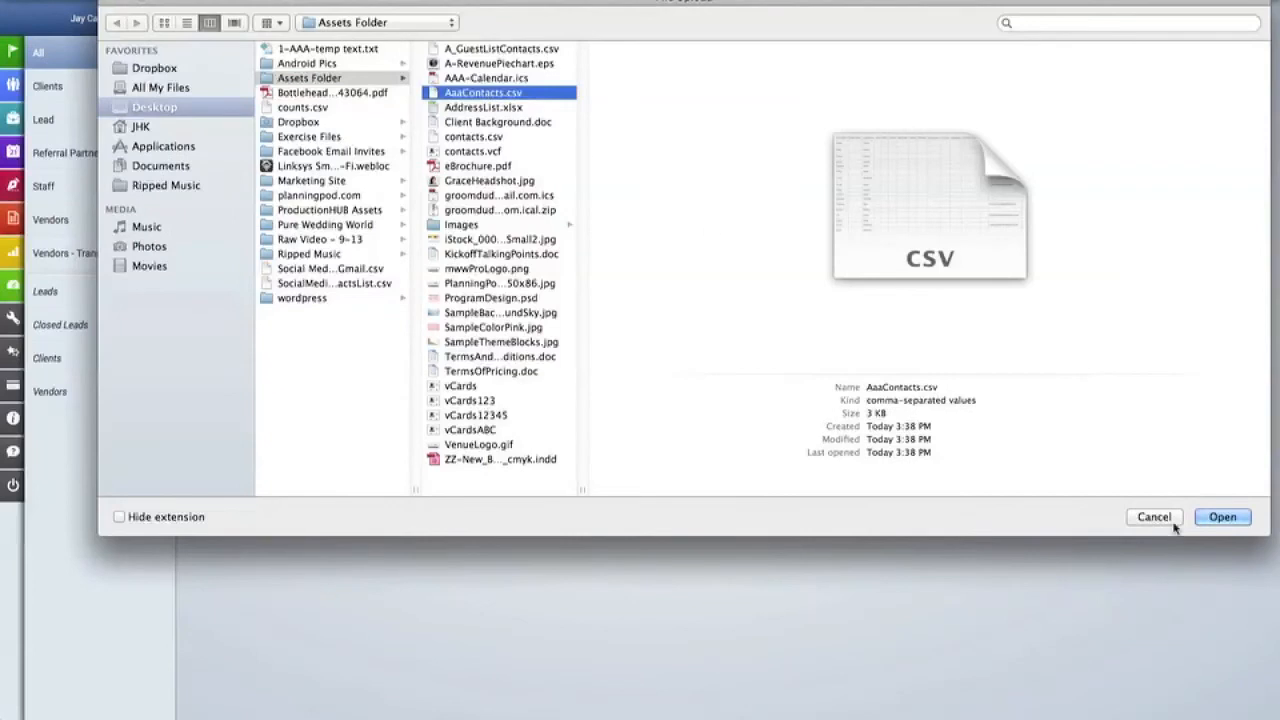
{"action": "left_click", "coordinate": [1228, 517]}
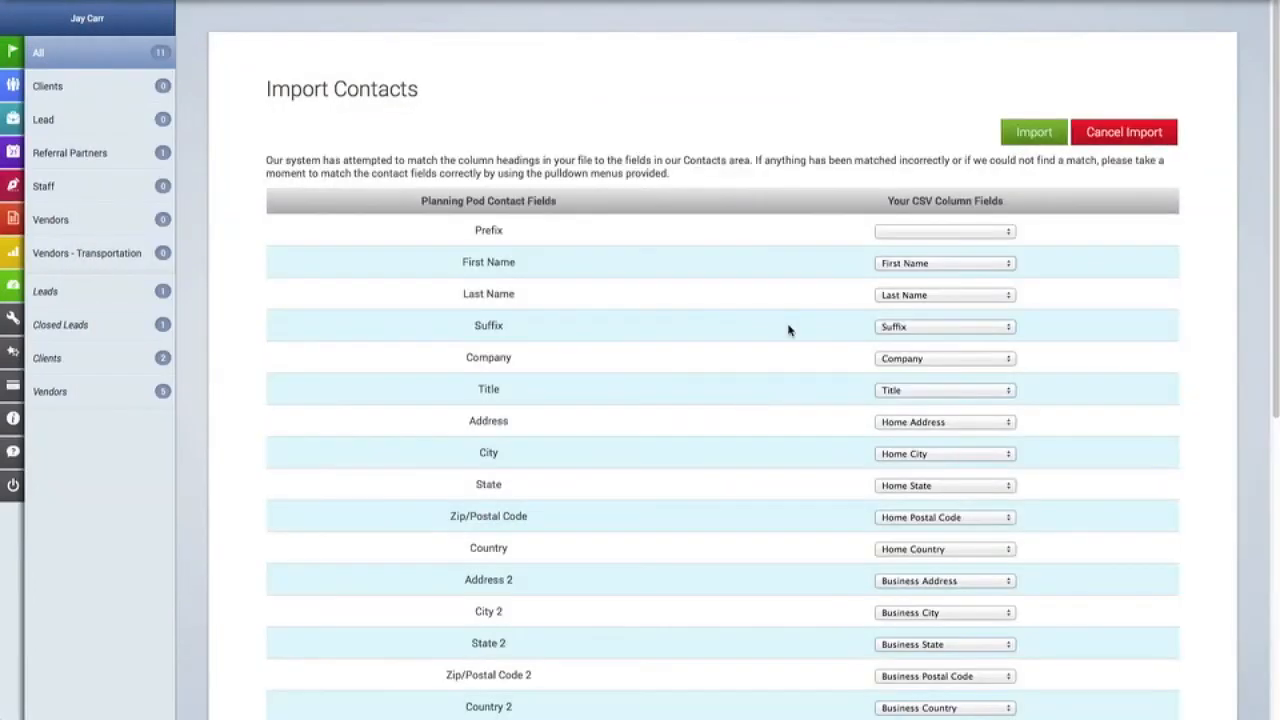
Keep the Title column mapped to Title, review the mappings and import the 17 contacts.
{"action": "scroll", "coordinate": [865, 247], "scroll_direction": "down", "scroll_amount": 1}
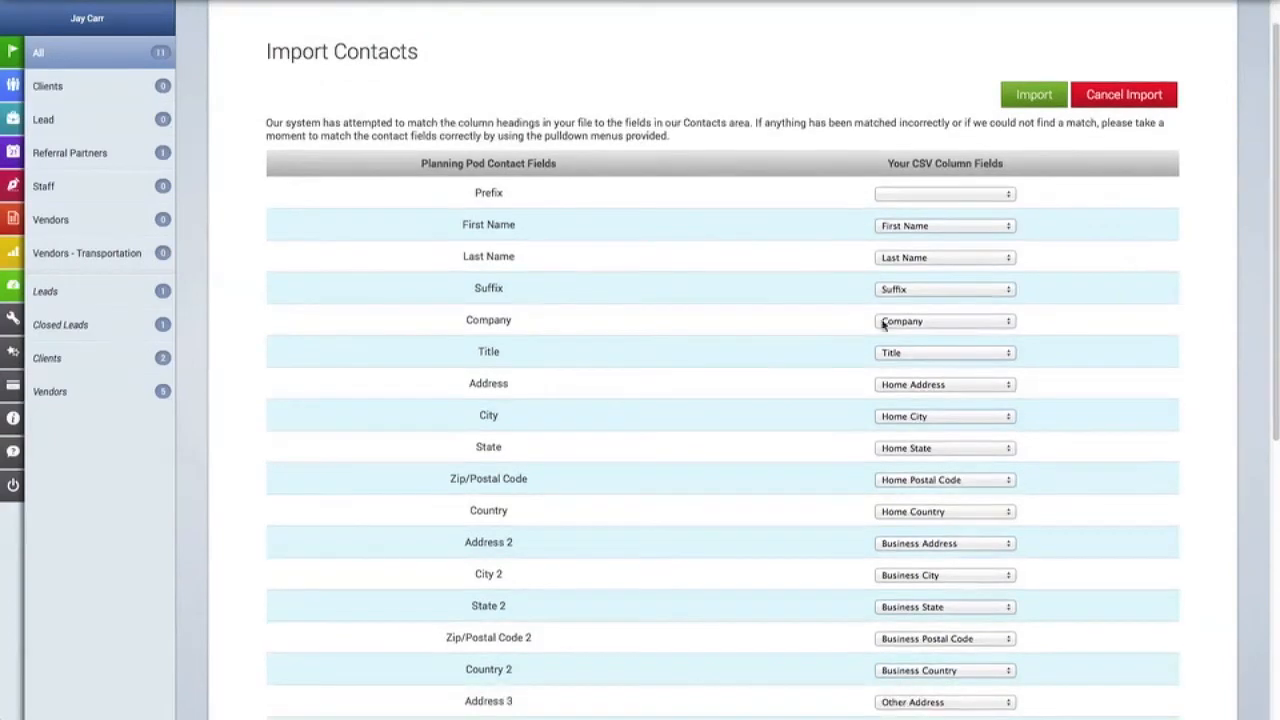
{"action": "left_click", "coordinate": [895, 389]}
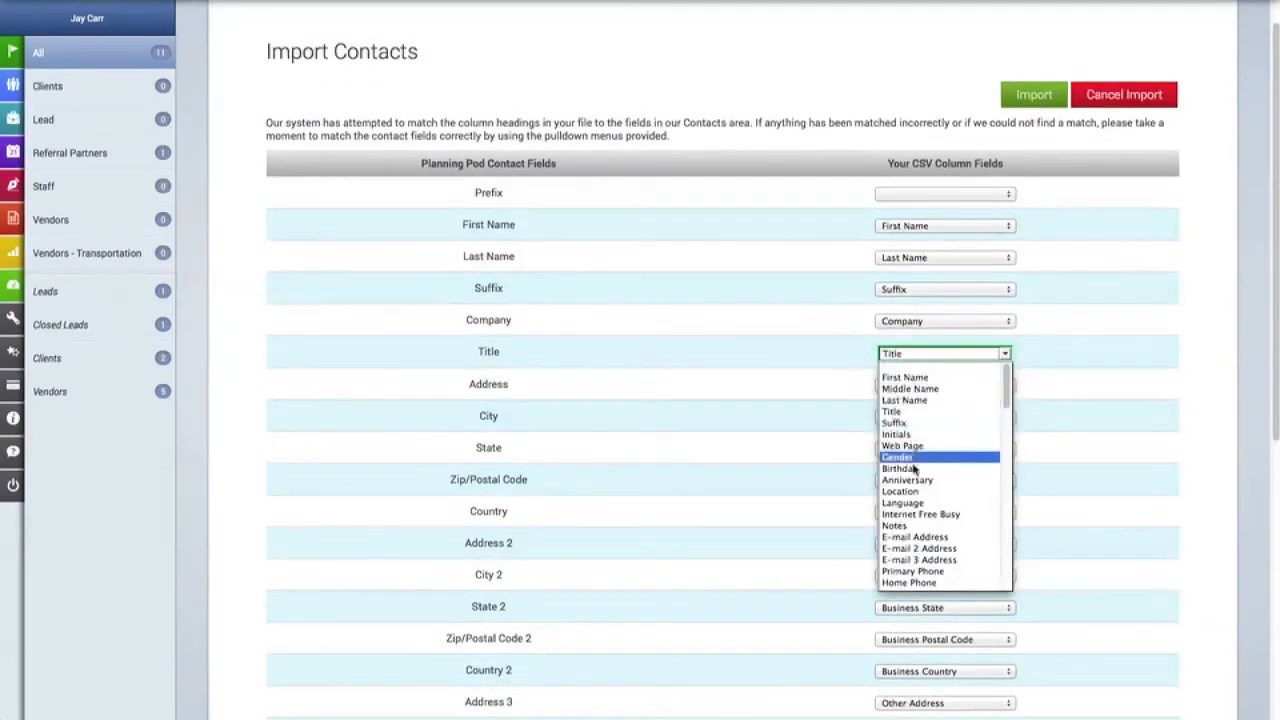
{"action": "left_click", "coordinate": [913, 412]}
{"action": "scroll", "coordinate": [802, 369], "scroll_direction": "down", "scroll_amount": 5}
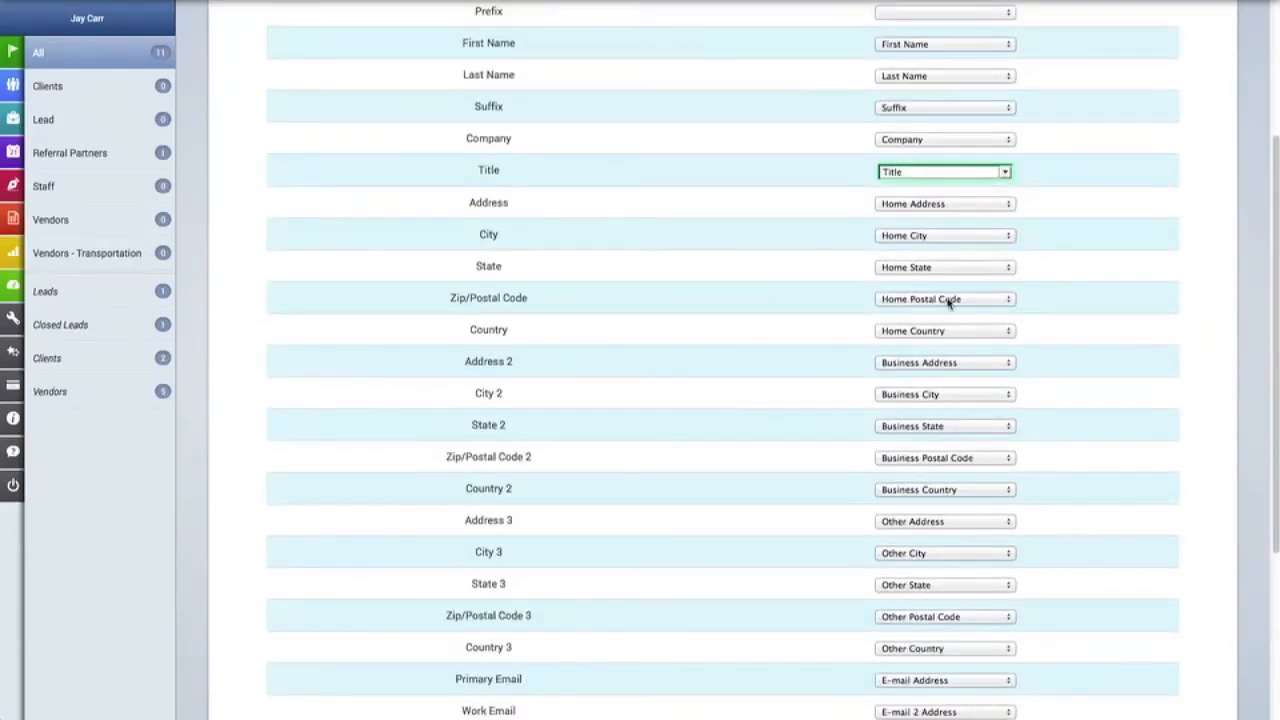
{"action": "scroll", "coordinate": [908, 587], "scroll_direction": "down", "scroll_amount": 6}
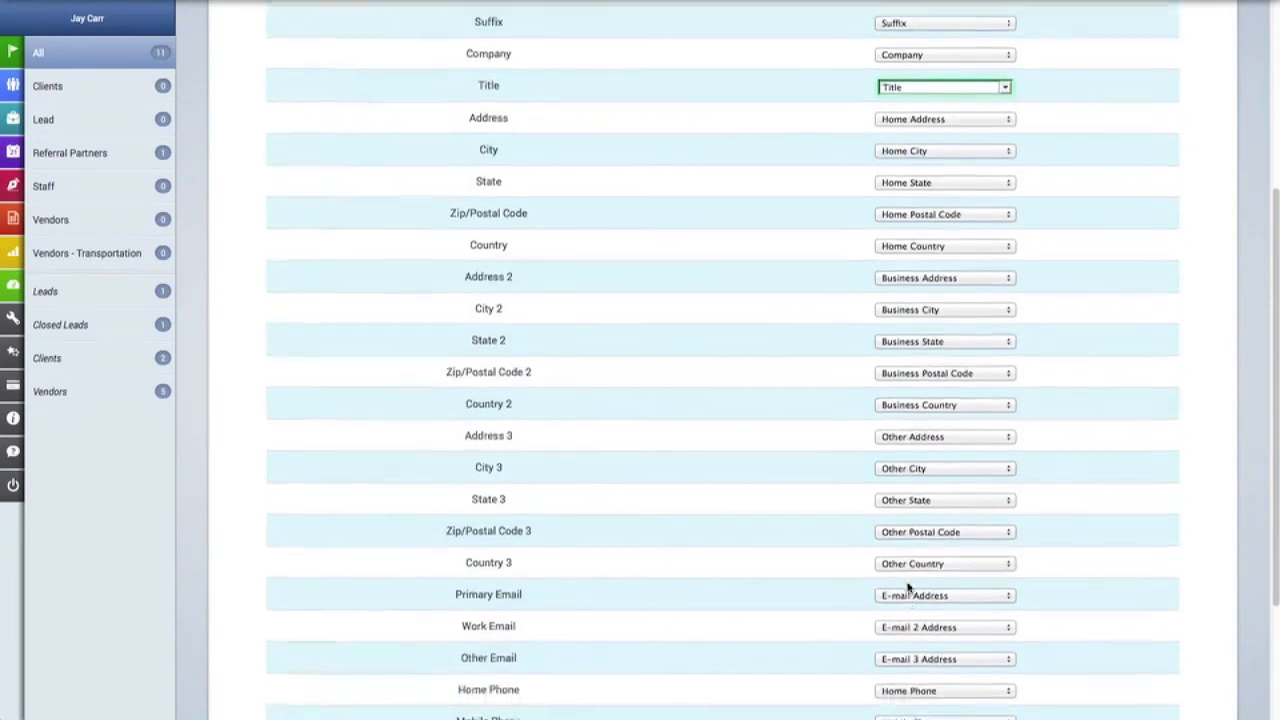
{"action": "scroll", "coordinate": [908, 587], "scroll_direction": "down", "scroll_amount": 2}
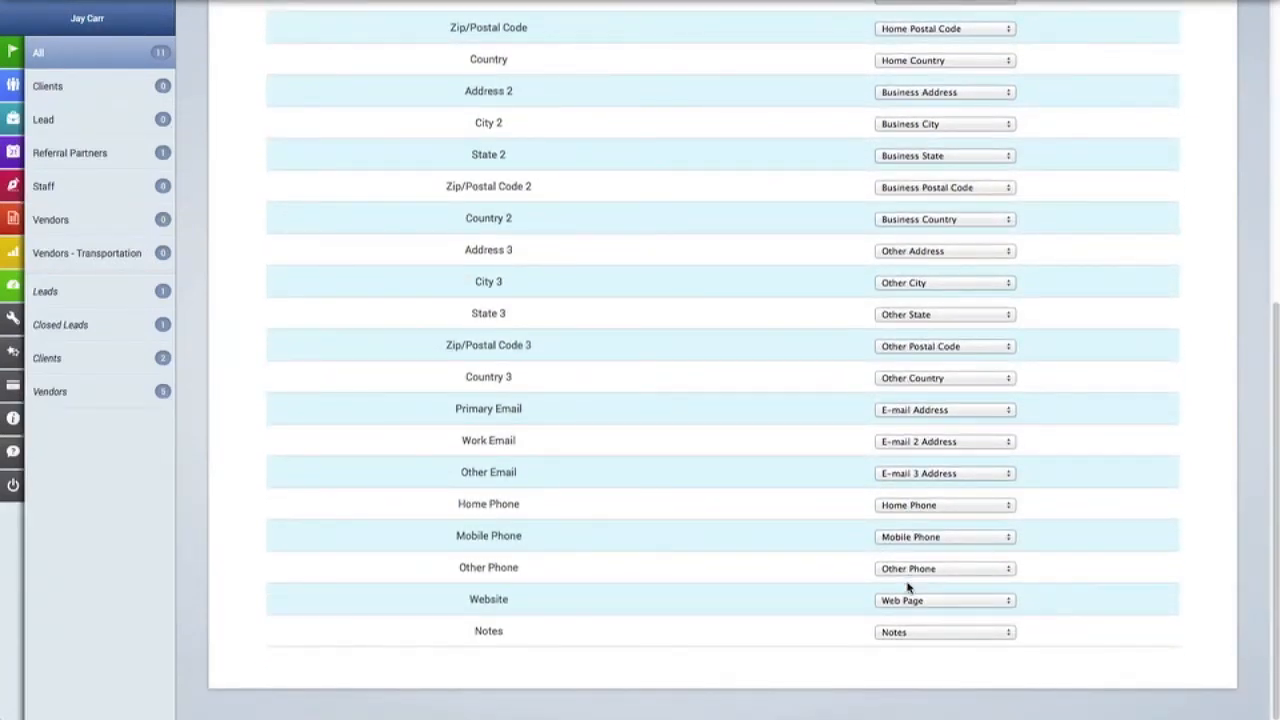
{"action": "scroll", "coordinate": [1016, 570], "scroll_direction": "up", "scroll_amount": 14}
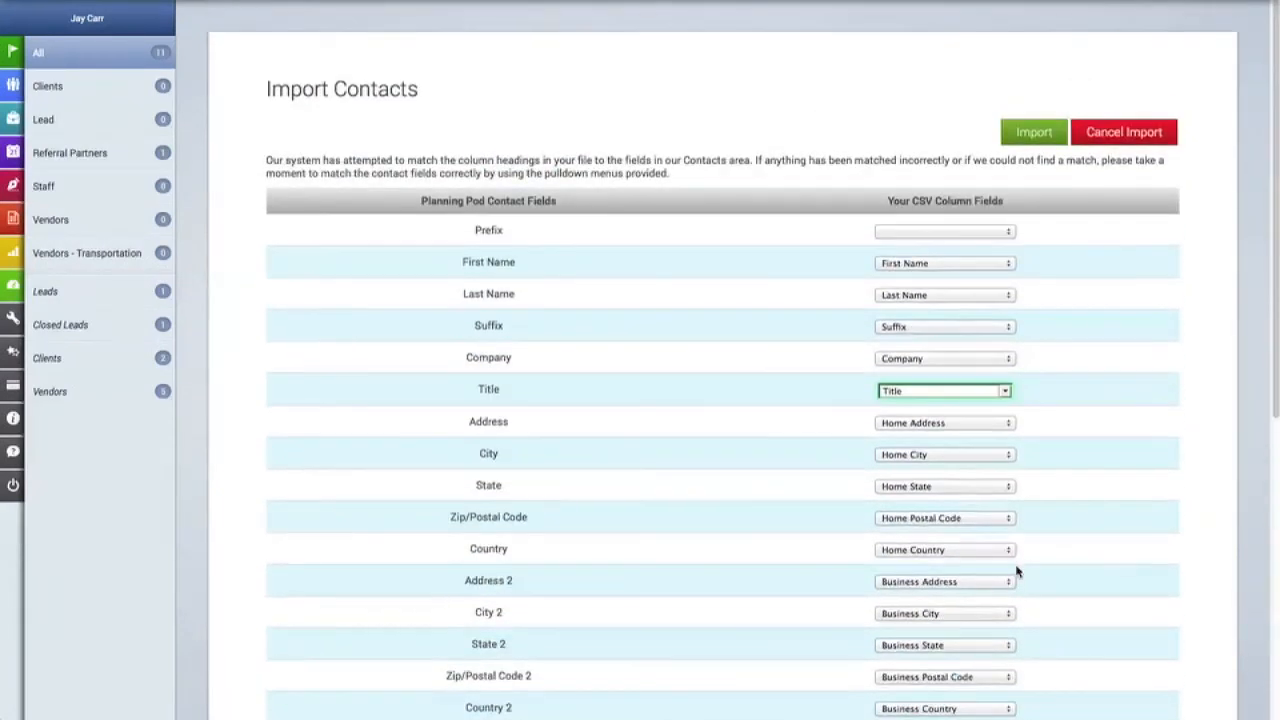
{"action": "left_click", "coordinate": [1061, 481]}
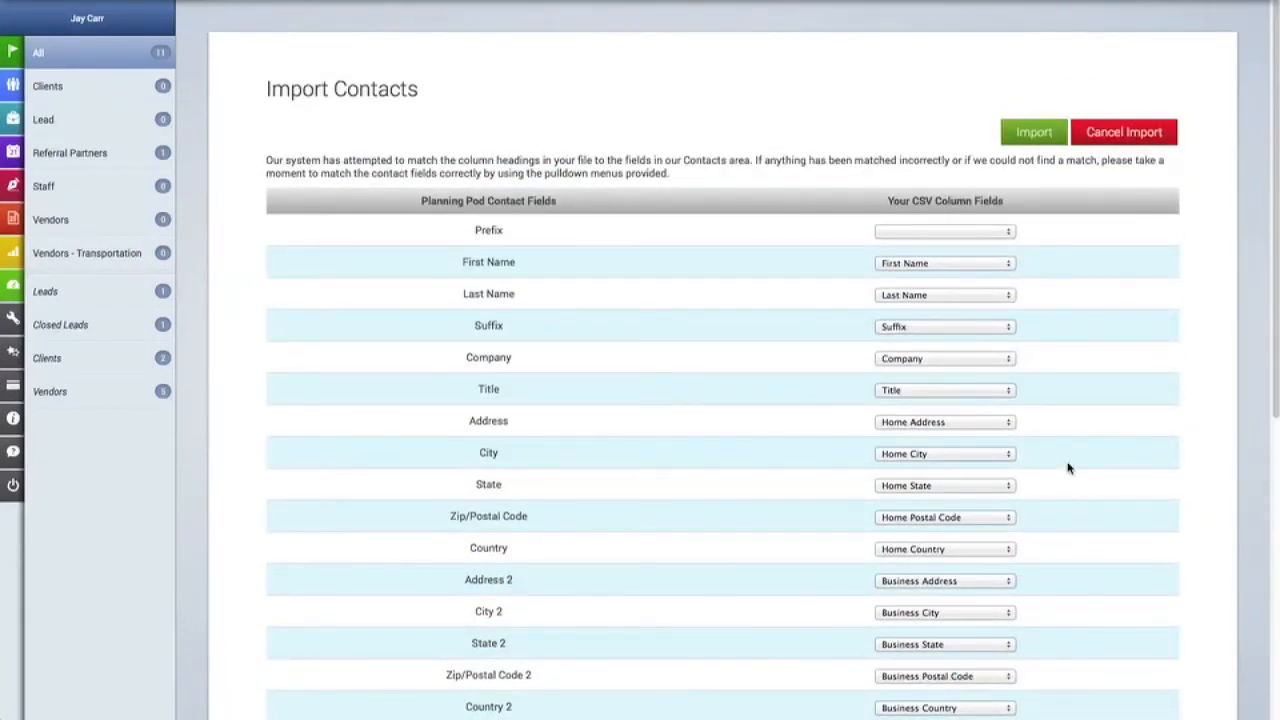
{"action": "left_click", "coordinate": [1037, 141]}
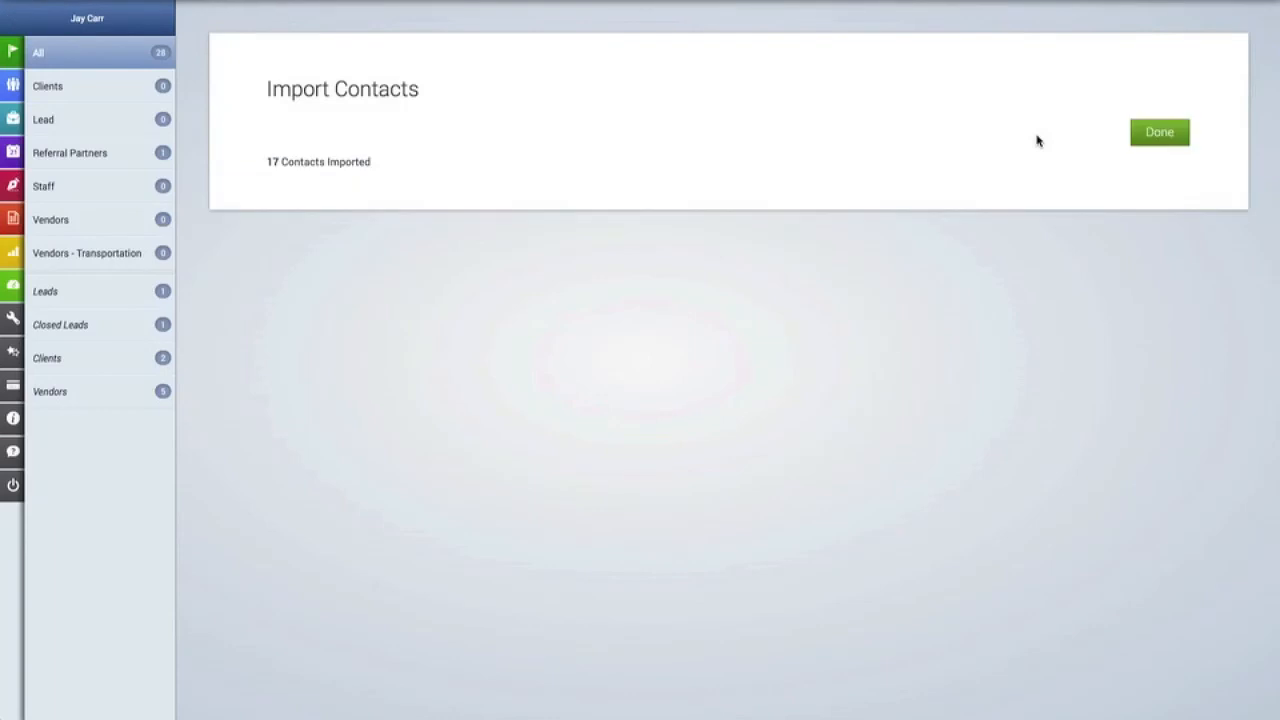
{"action": "left_click", "coordinate": [1157, 138]}
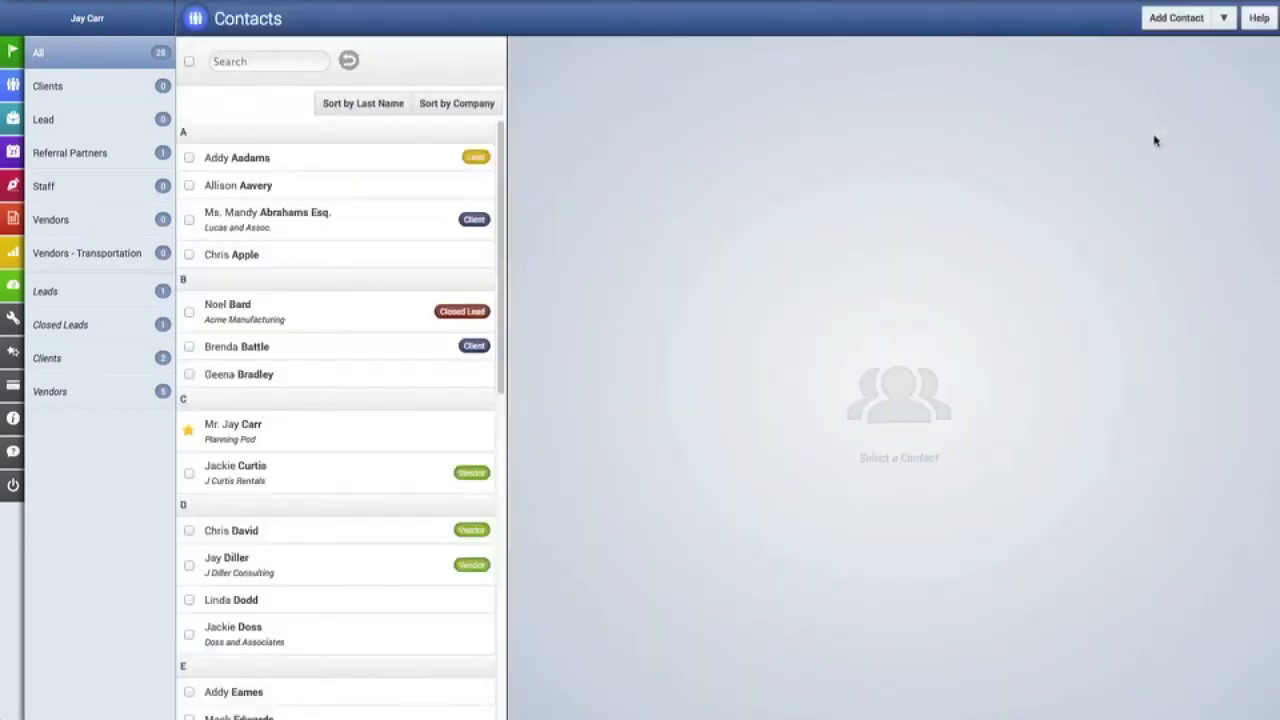
{"action": "scroll", "coordinate": [446, 286], "scroll_direction": "down", "scroll_amount": 3}
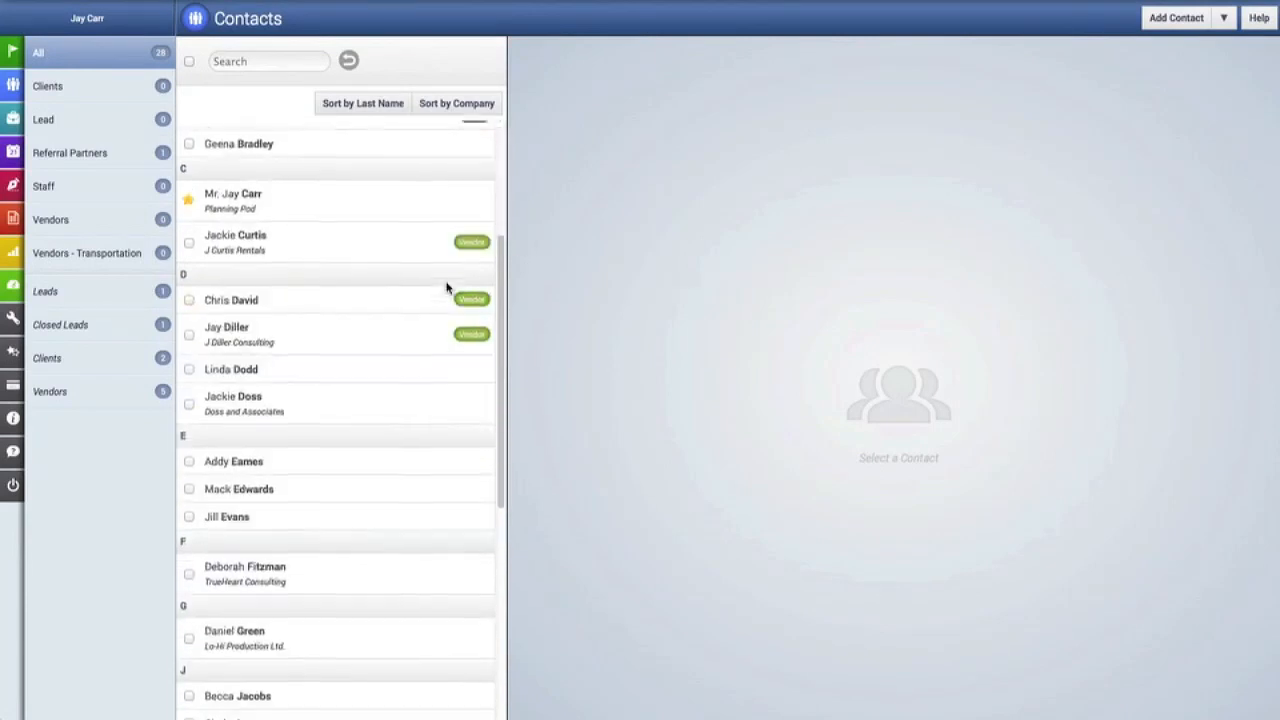
{"action": "scroll", "coordinate": [275, 520], "scroll_direction": "down", "scroll_amount": 5}
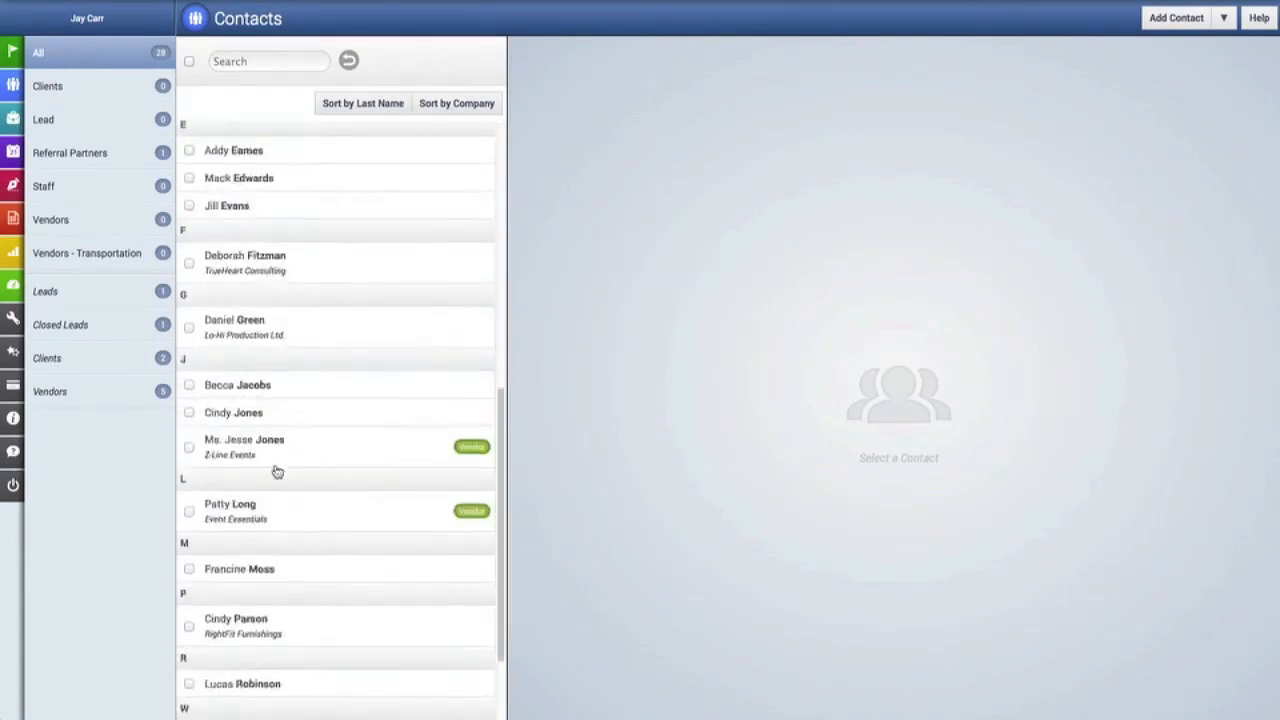
{"action": "scroll", "coordinate": [300, 218], "scroll_direction": "down", "scroll_amount": 2}
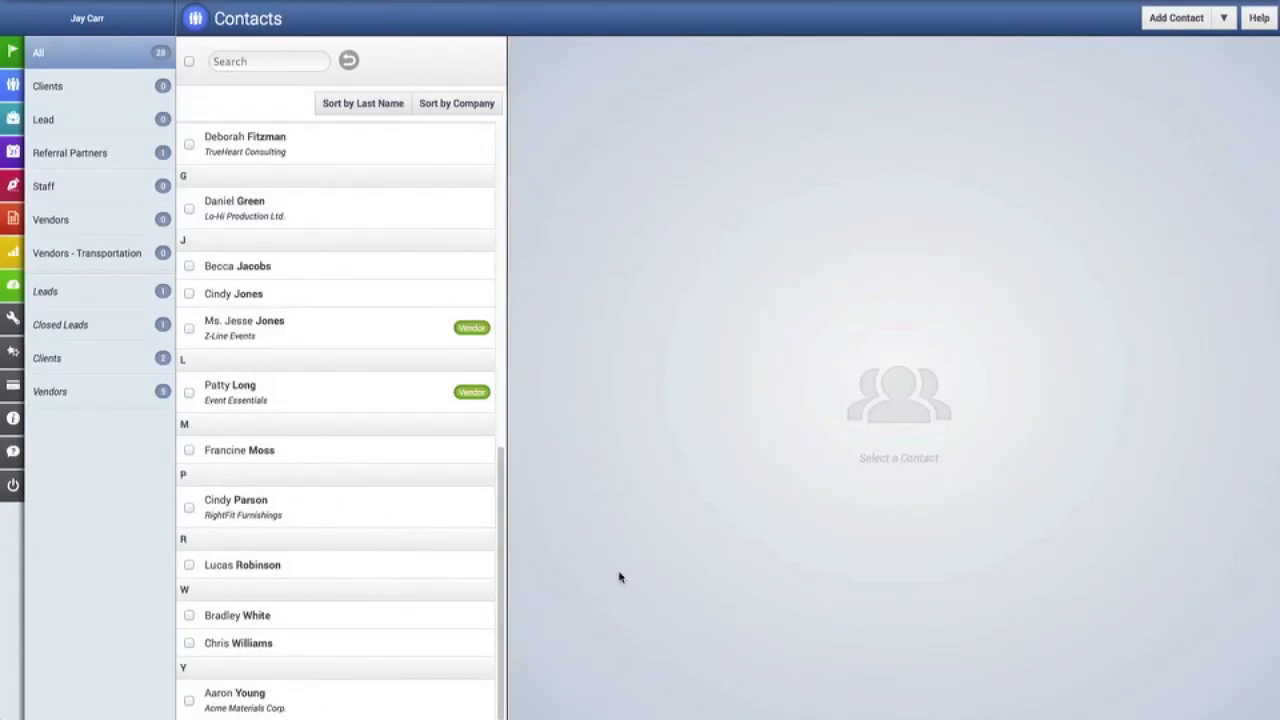
{"action": "scroll", "coordinate": [457, 514], "scroll_direction": "up", "scroll_amount": 10}
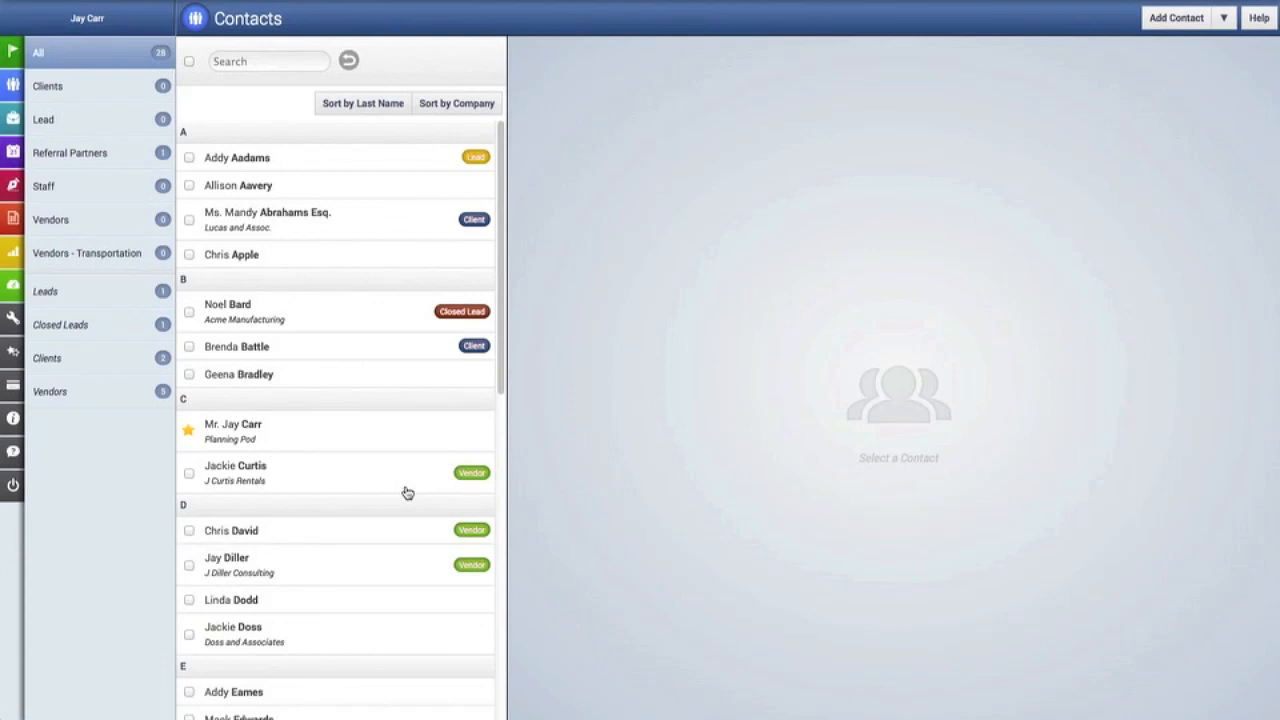
Flag the last two D-section contacts as vendors, then reopen the contact-management menu.
{"action": "left_click", "coordinate": [189, 599]}
{"action": "left_click", "coordinate": [189, 634]}
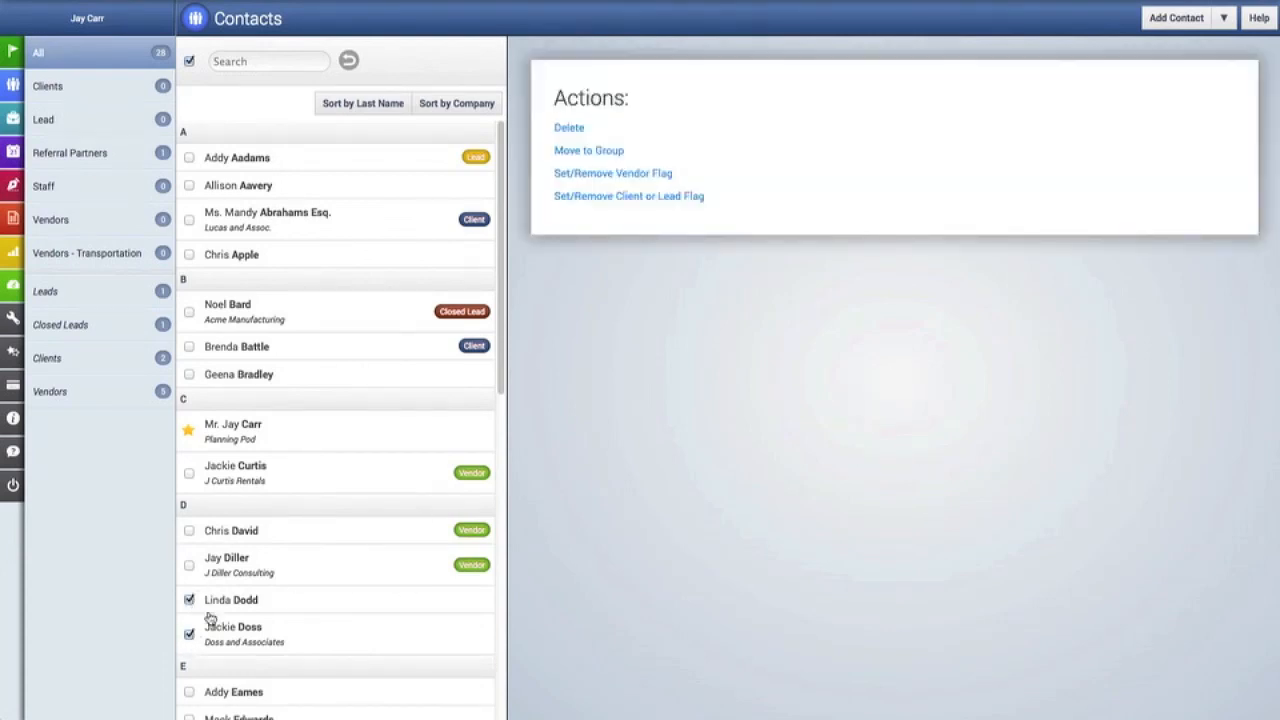
{"action": "left_click", "coordinate": [600, 174]}
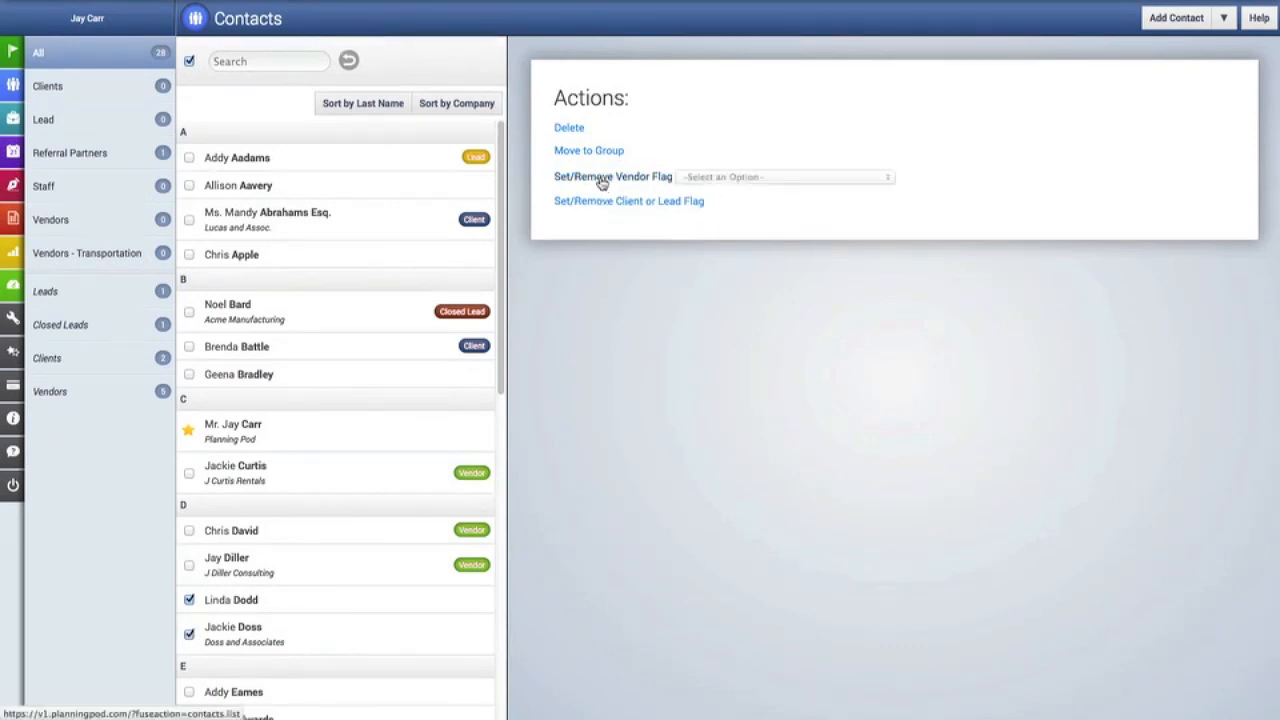
{"action": "left_click", "coordinate": [718, 178]}
{"action": "left_click", "coordinate": [727, 203]}
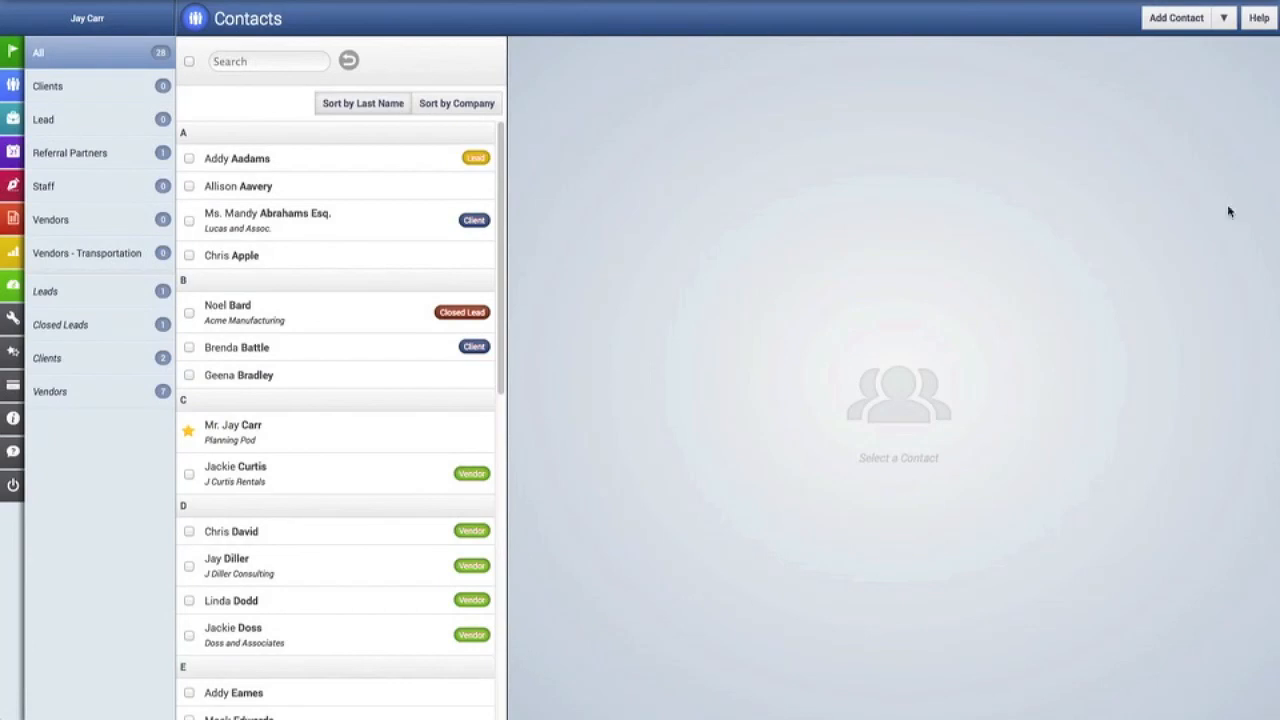
{"action": "left_click", "coordinate": [1230, 27]}
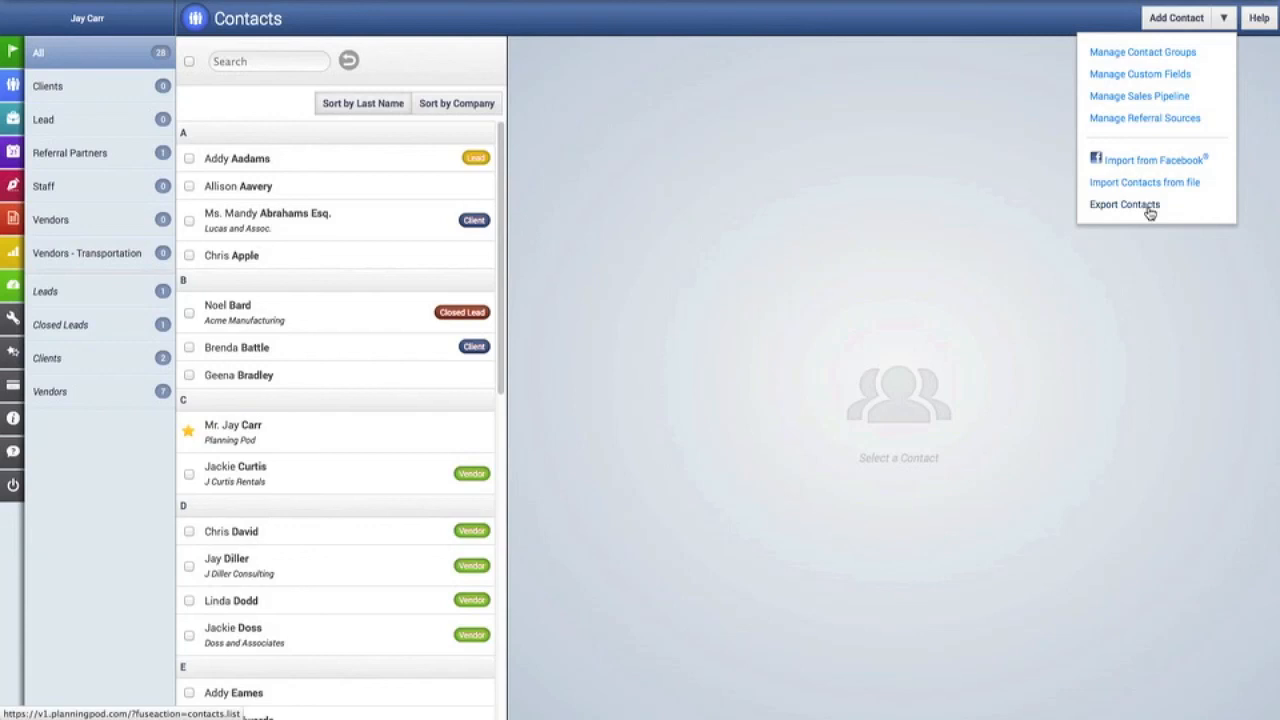
{"action": "left_click", "coordinate": [940, 213]}
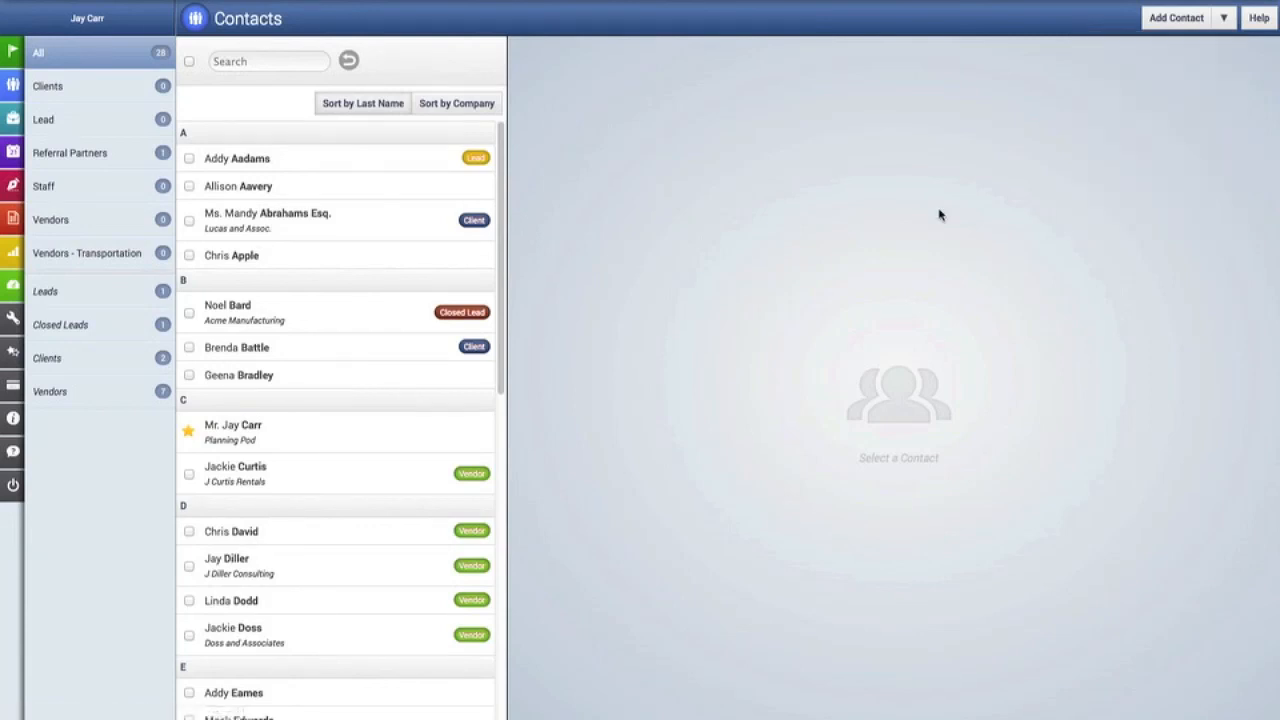
{"action": "left_click", "coordinate": [383, 570]}
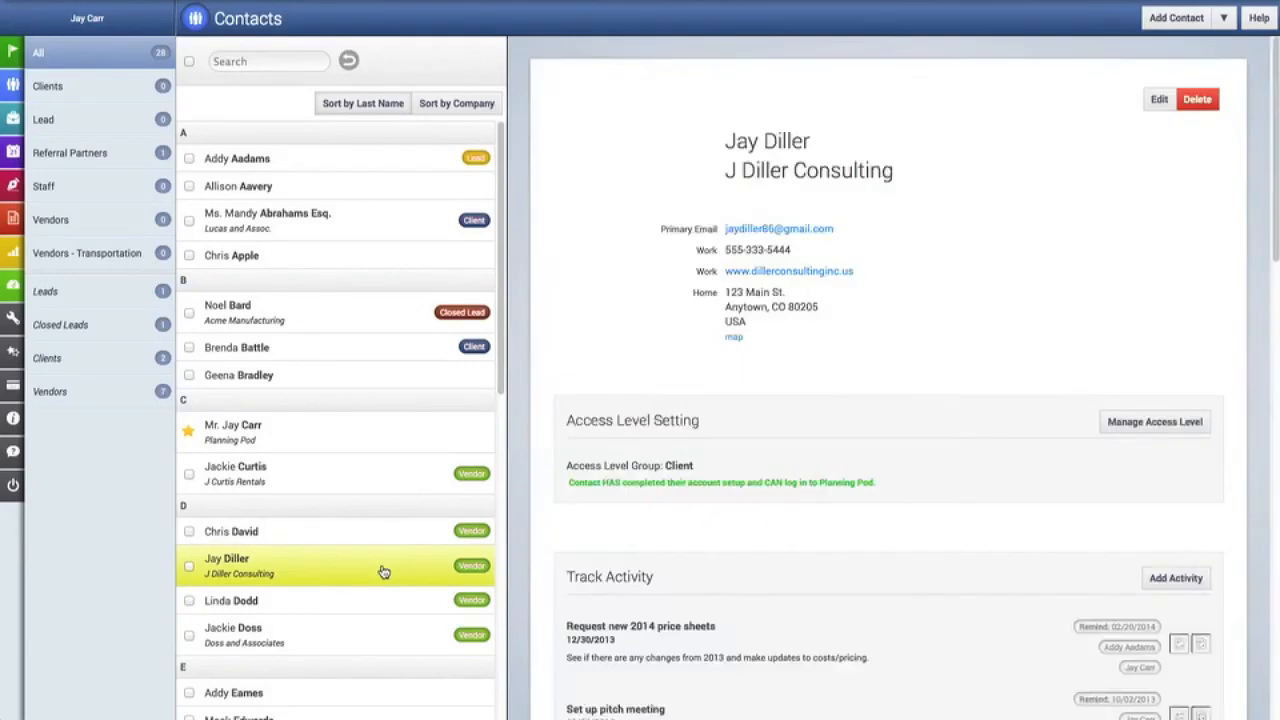